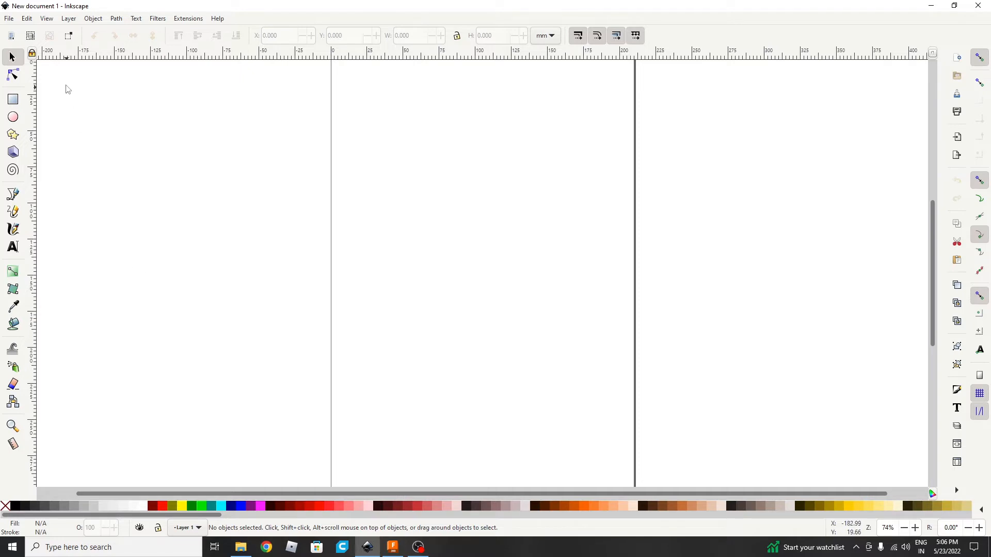
Step: Import the "Tree for life" image as an embedded bitmap, with DPI from file and smooth rendering
{"action": "left_click", "coordinate": [12, 20]}
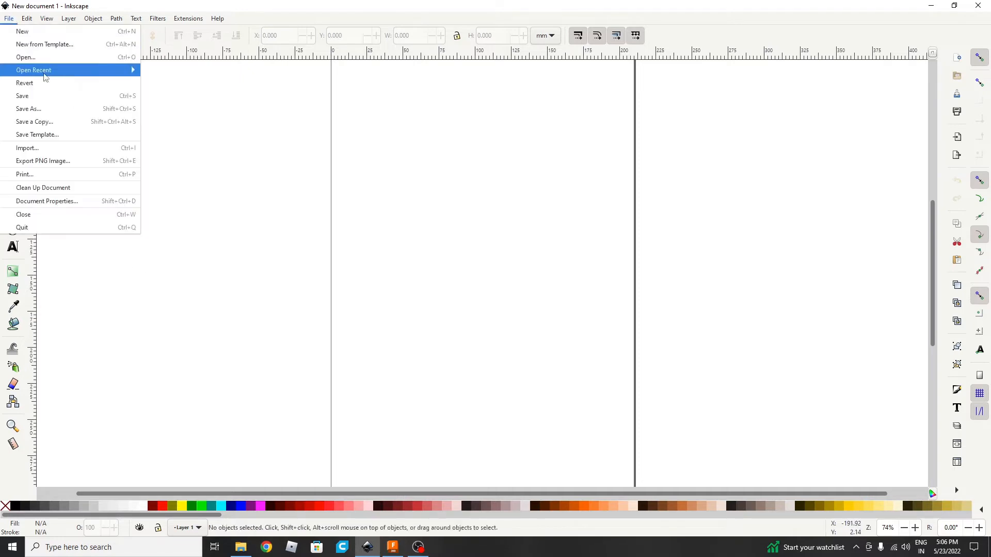
{"action": "left_click", "coordinate": [51, 150]}
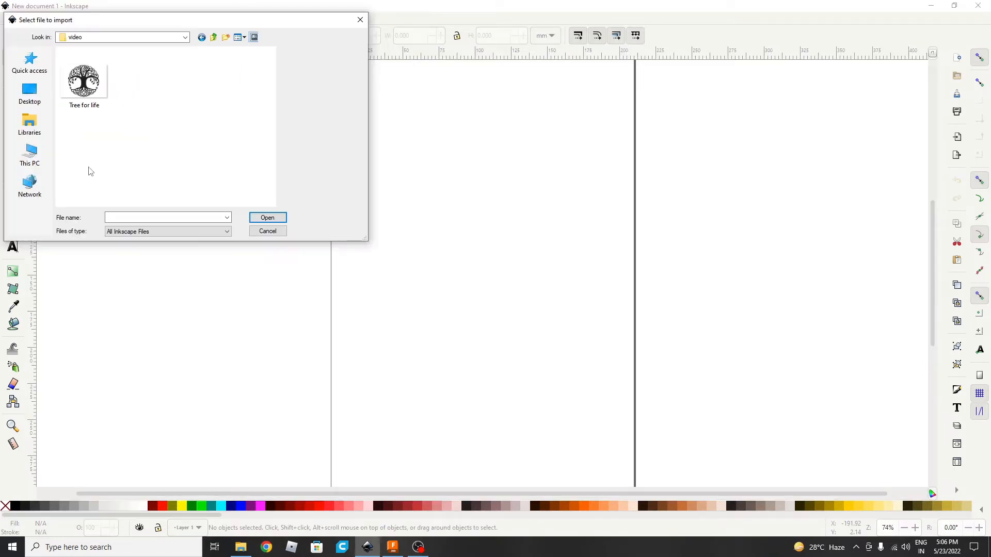
{"action": "left_click", "coordinate": [96, 87]}
{"action": "left_click", "coordinate": [263, 222]}
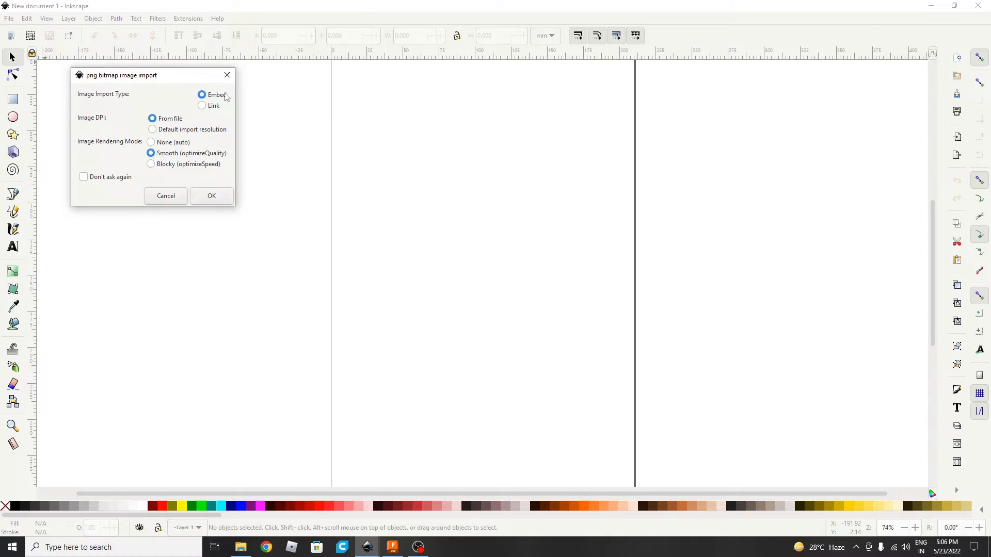
{"action": "left_click", "coordinate": [204, 196]}
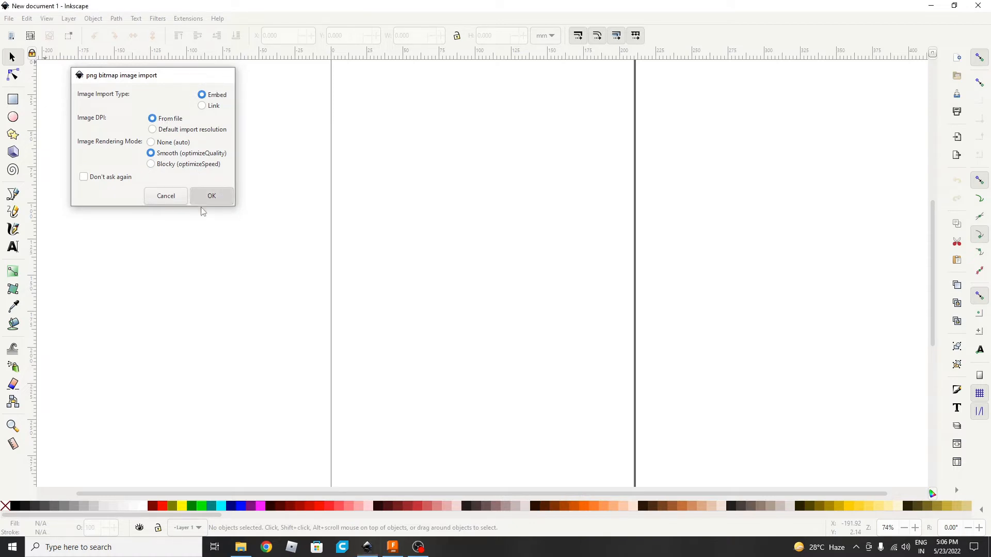
Step: Scale the imported tree image down proportionally to about 349 × 247 mm and move it over the page
{"action": "scroll", "coordinate": [517, 229], "scroll_direction": "down", "scroll_amount": 3}
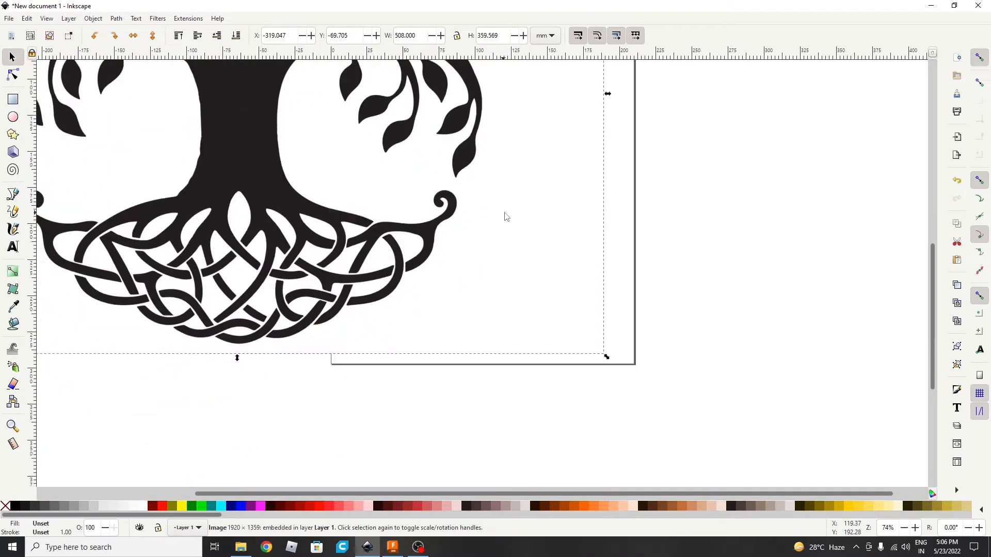
{"action": "scroll", "coordinate": [506, 215], "scroll_direction": "up", "scroll_amount": 1}
{"action": "left_click_drag", "start_coordinate": [606, 400], "coordinate": [376, 235], "text": "ctrl"}
{"action": "left_click_drag", "start_coordinate": [178, 118], "coordinate": [515, 303]}
{"action": "scroll", "coordinate": [647, 301], "scroll_direction": "up", "scroll_amount": 2}
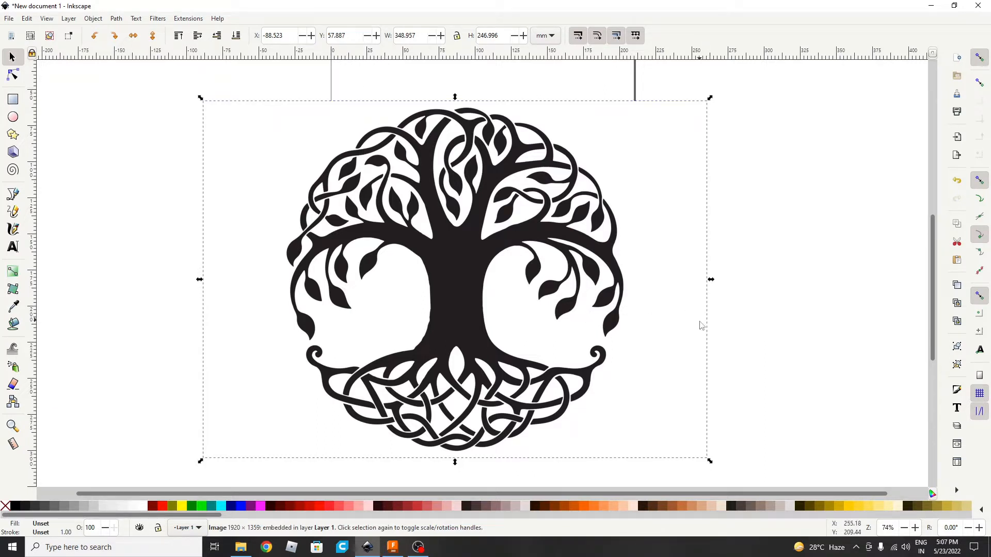
Step: Trace the tree bitmap as a single scan with brightness cutoff at a threshold of 0.600, and close the tracing settings
{"action": "left_click", "coordinate": [116, 19]}
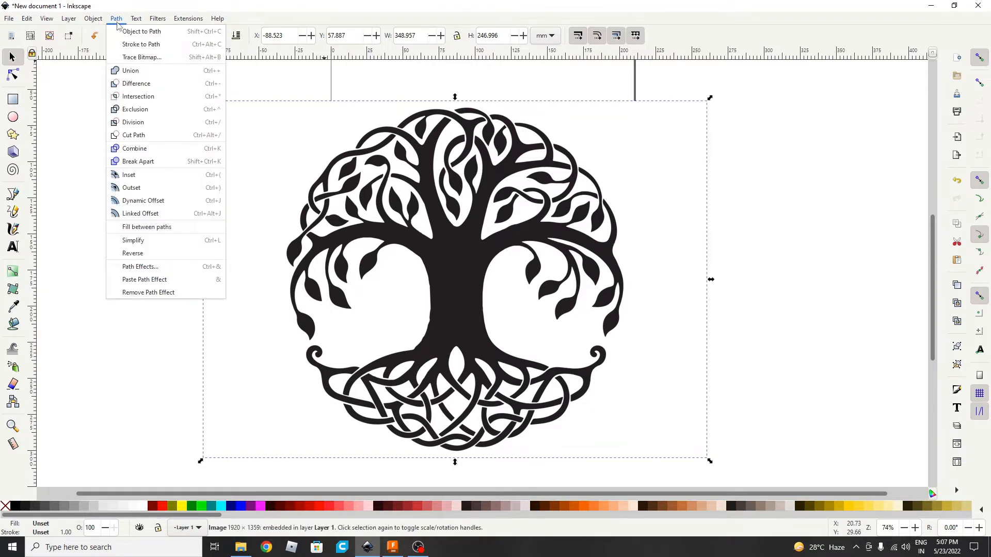
{"action": "left_click", "coordinate": [130, 59]}
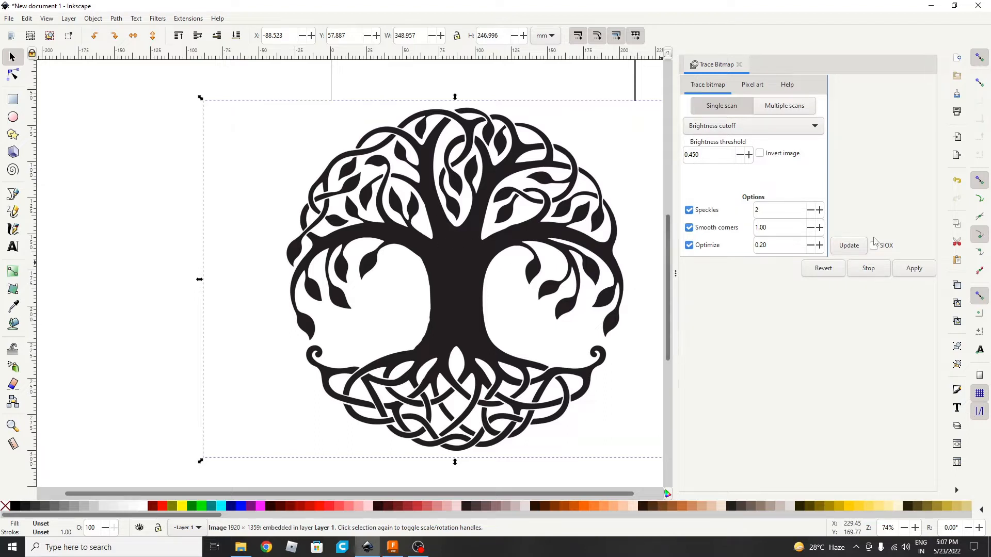
{"action": "left_click", "coordinate": [849, 247]}
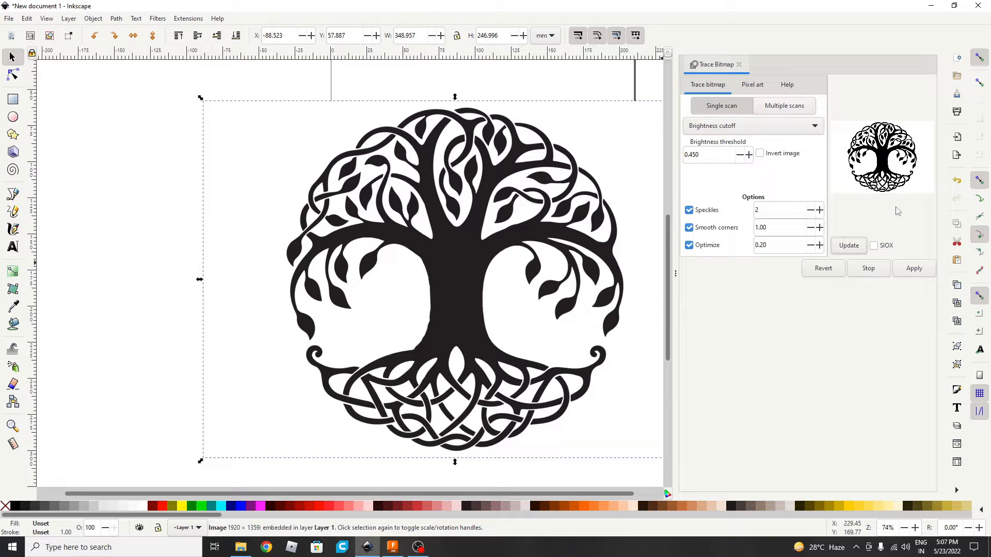
{"action": "left_click", "coordinate": [716, 160]}
{"action": "left_click", "coordinate": [847, 247]}
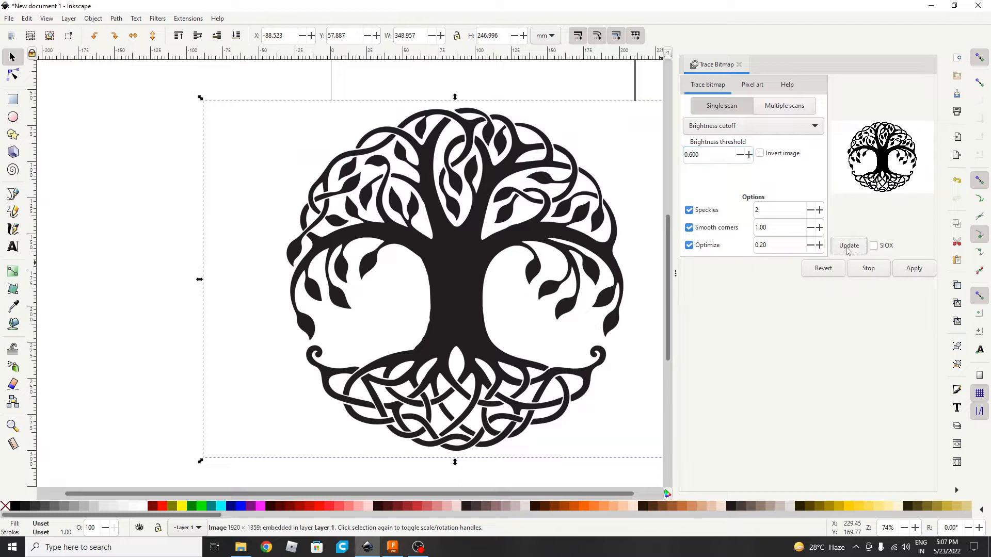
{"action": "left_click", "coordinate": [913, 269]}
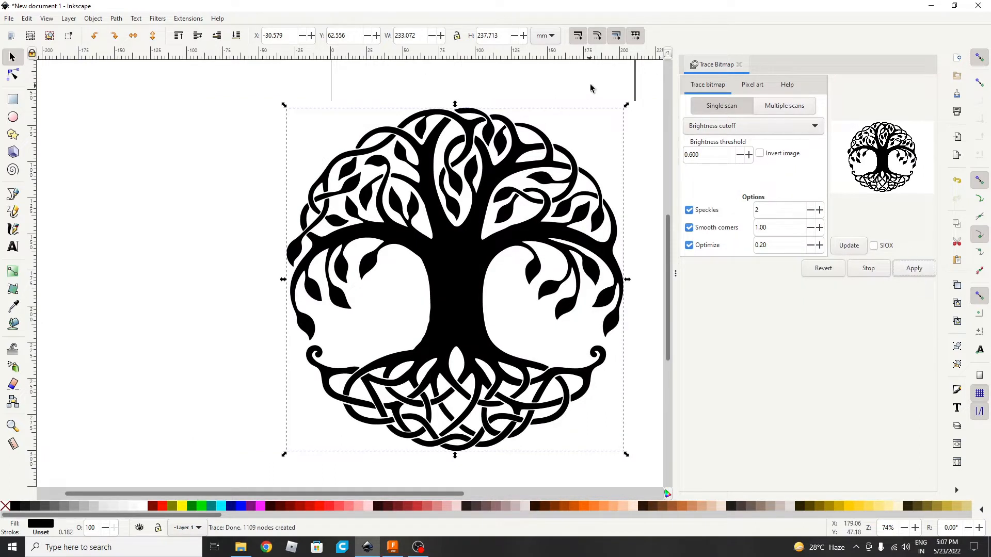
{"action": "left_click", "coordinate": [739, 65]}
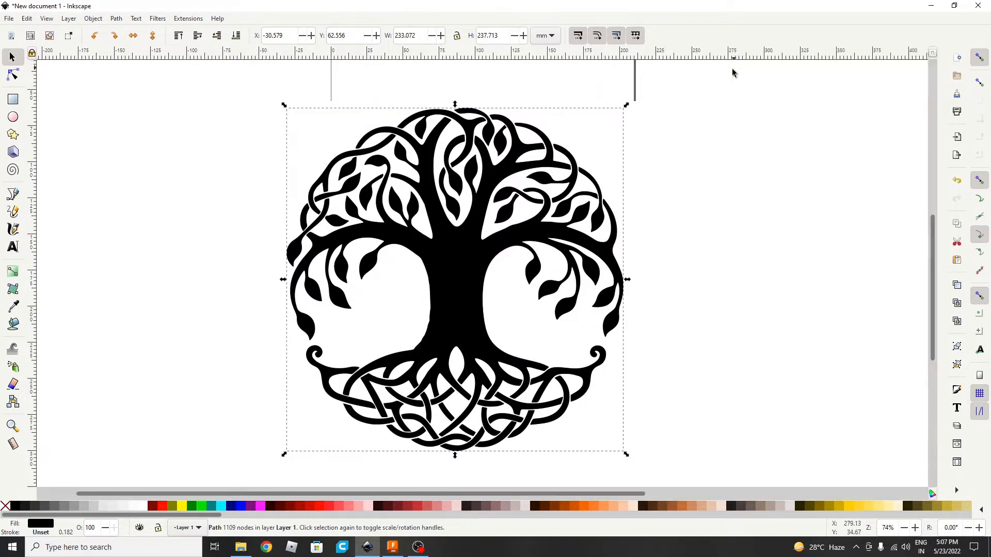
Step: Separate the traced path from the original bitmap, delete the bitmap, and move the path back over the page
{"action": "left_click", "coordinate": [655, 171]}
{"action": "left_click", "coordinate": [452, 226]}
{"action": "left_click_drag", "start_coordinate": [423, 245], "coordinate": [832, 235]}
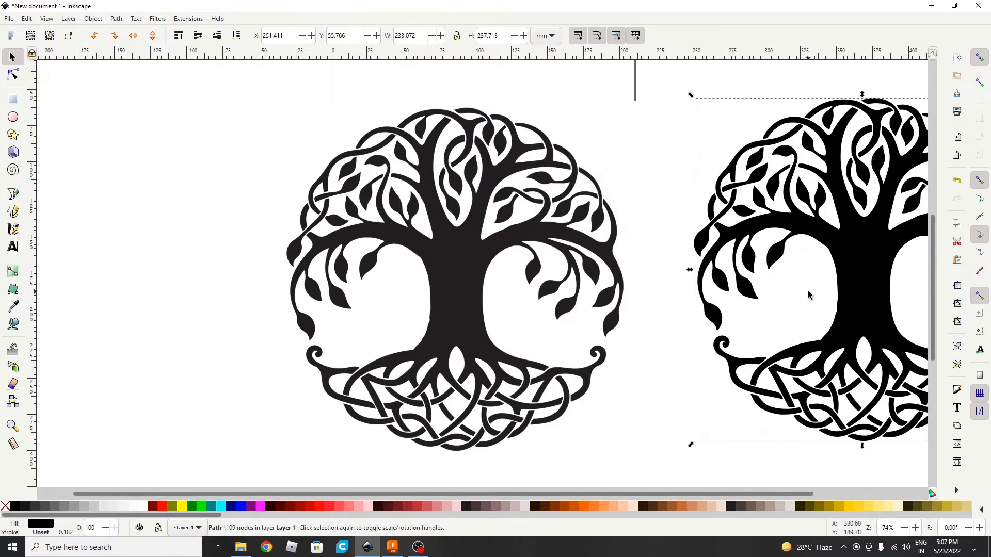
{"action": "left_click", "coordinate": [489, 272]}
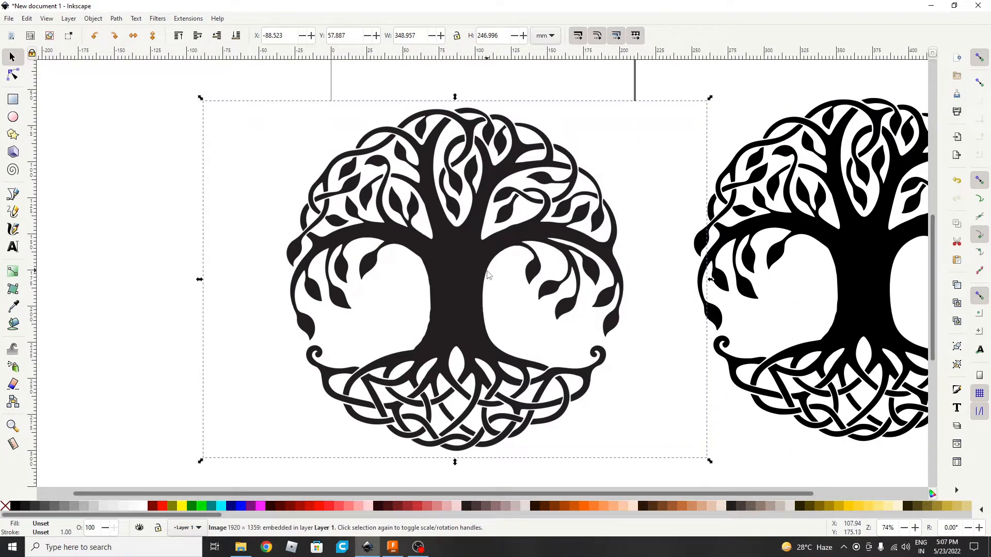
{"action": "key", "text": "Delete"}
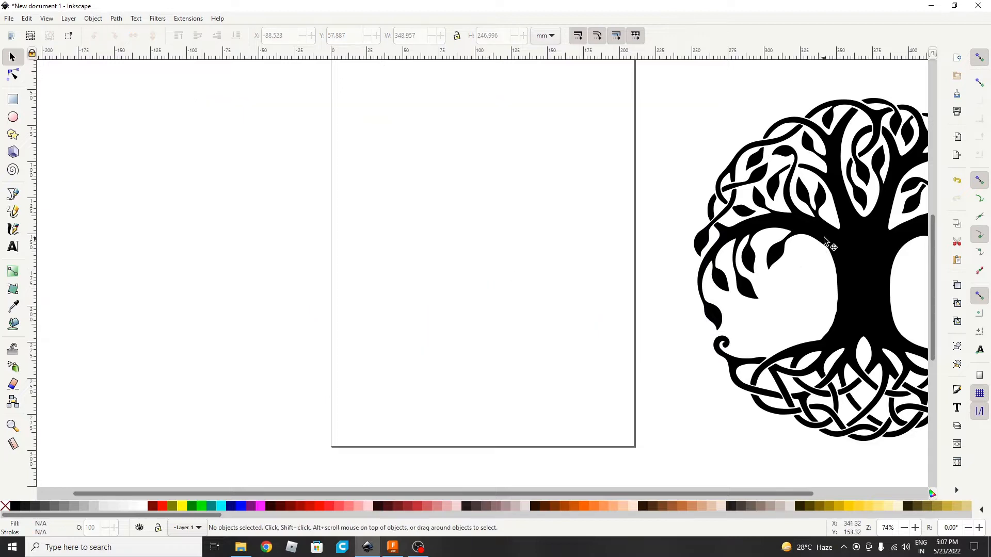
{"action": "mouse_move", "coordinate": [826, 240]}
{"action": "left_mouse_down"}
{"action": "mouse_move", "coordinate": [417, 232]}
{"action": "mouse_move", "coordinate": [456, 245]}
{"action": "left_mouse_up"}
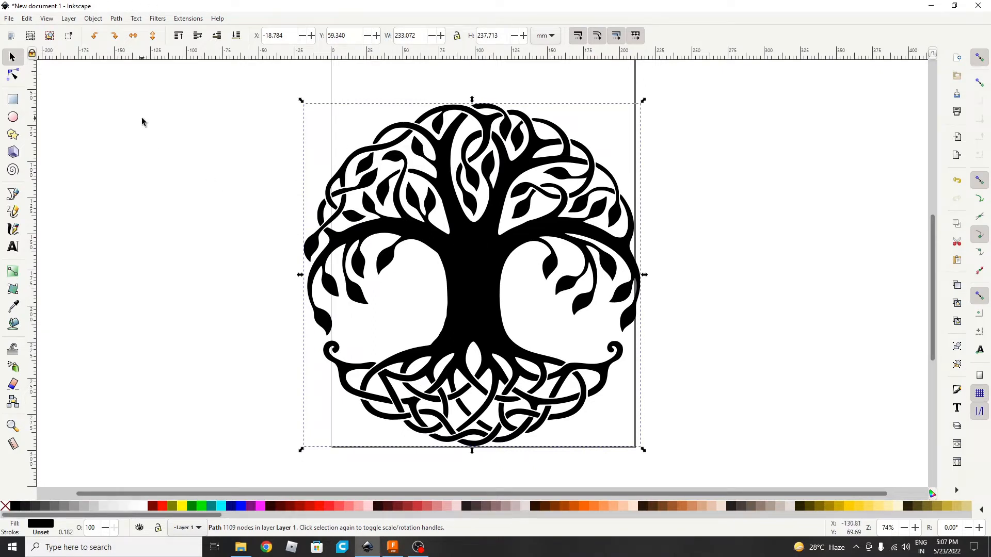
Step: Save the drawing as an Inkscape SVG named "tree" in the Desktop "video" folder
{"action": "left_click", "coordinate": [9, 19]}
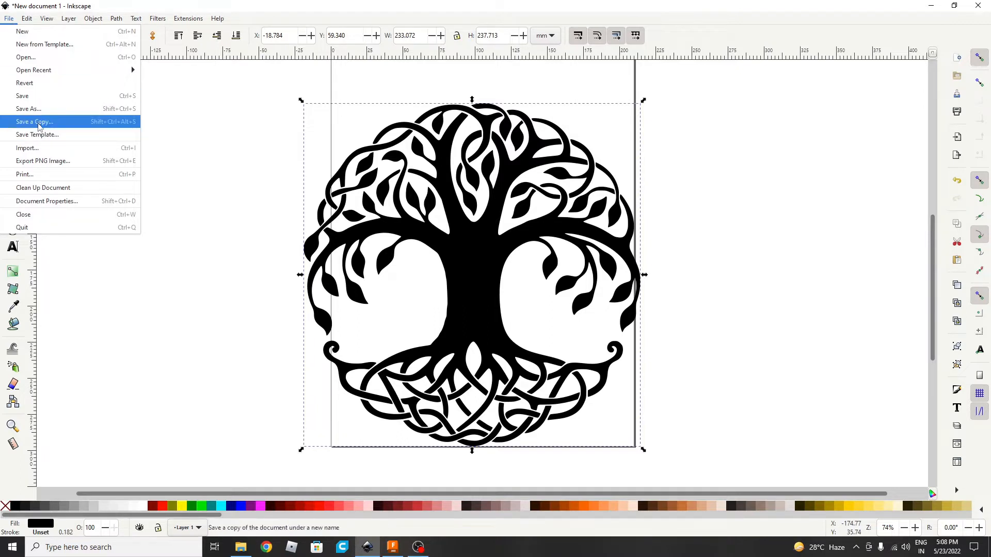
{"action": "left_click", "coordinate": [31, 109]}
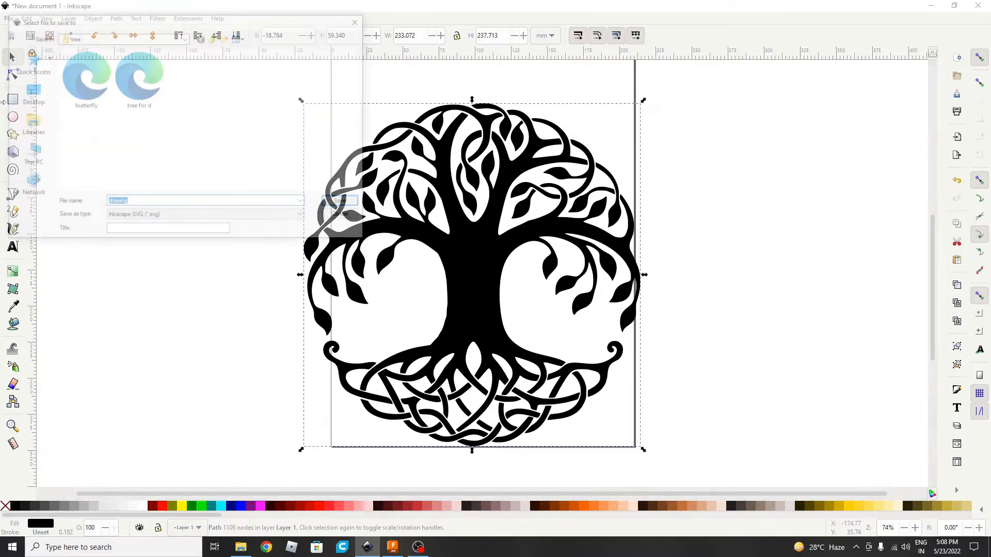
{"action": "left_click", "coordinate": [29, 124]}
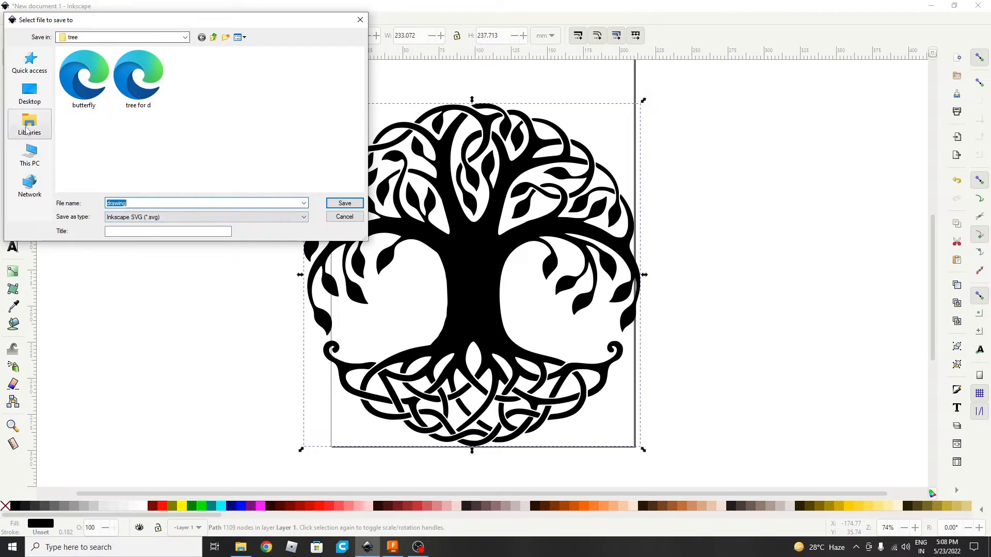
{"action": "left_click", "coordinate": [30, 93]}
{"action": "double_click", "coordinate": [206, 119]}
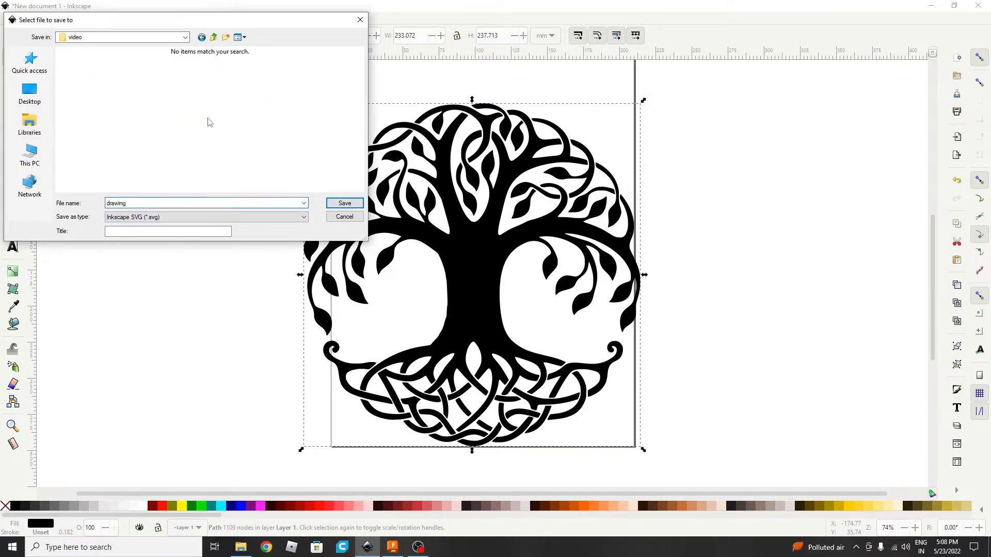
{"action": "left_click", "coordinate": [142, 208]}
{"action": "double_click", "coordinate": [142, 206]}
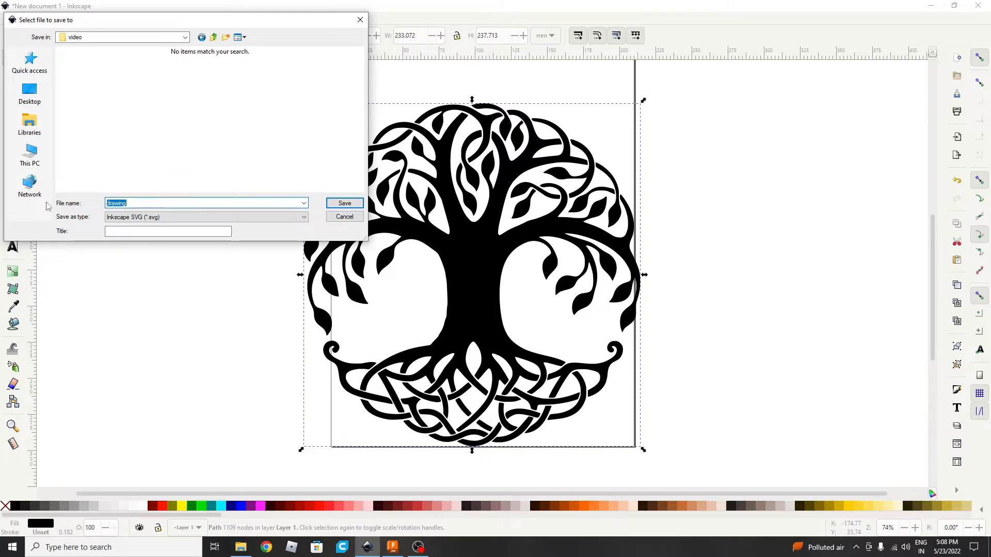
{"action": "type", "text": "tree"}
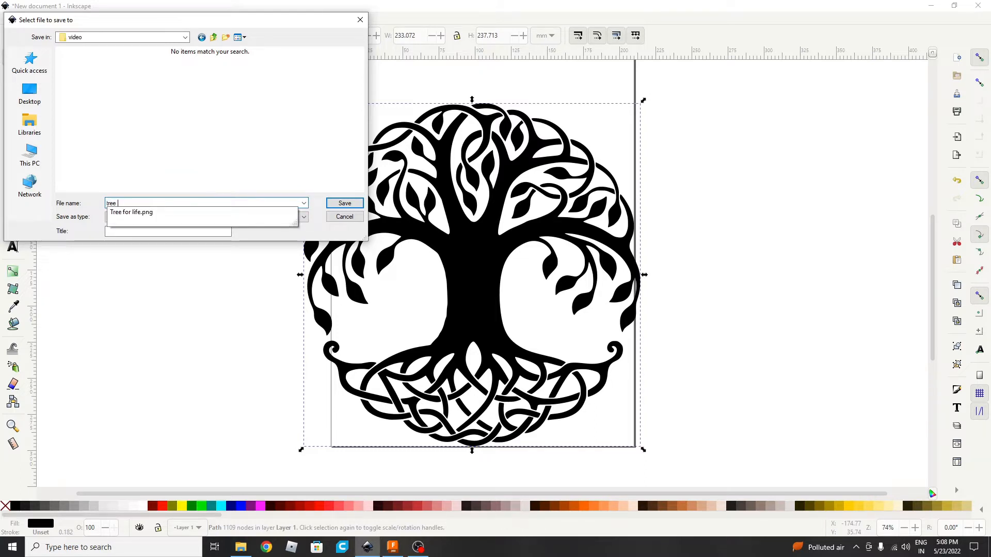
{"action": "key", "text": "Return"}
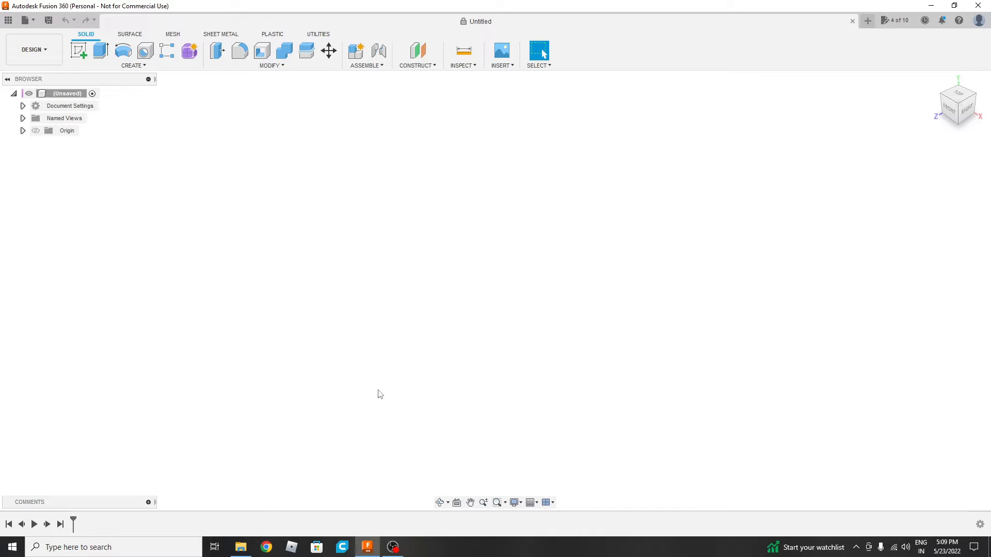
Step: In Fusion 360, insert tree.svg from the Desktop "video" folder onto the front (XY) origin plane
{"action": "left_click", "coordinate": [506, 66]}
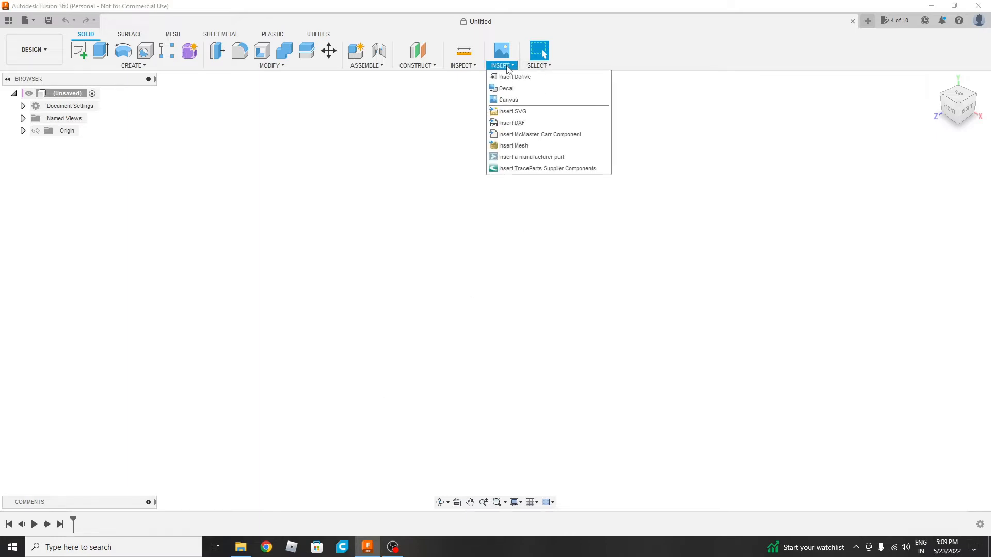
{"action": "left_click", "coordinate": [513, 112]}
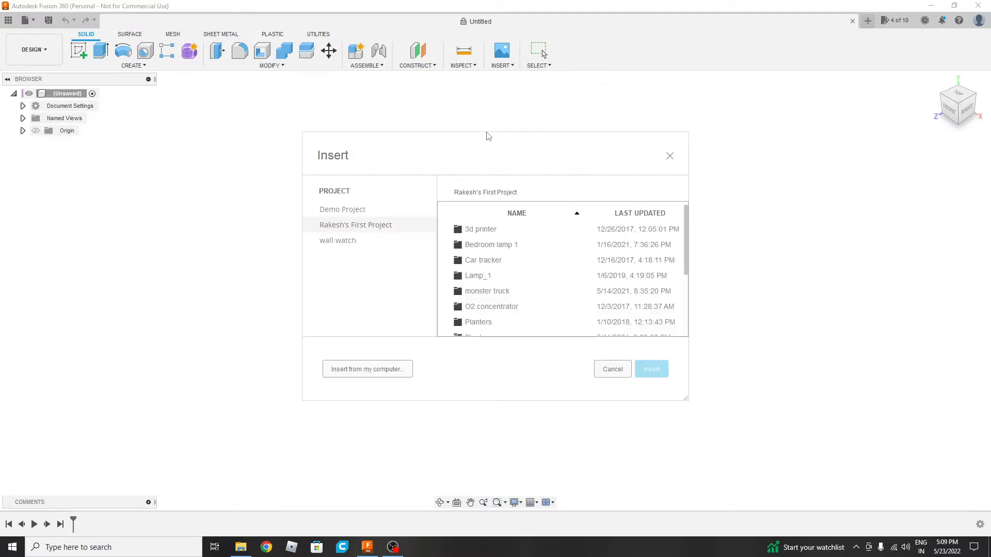
{"action": "left_click", "coordinate": [356, 376]}
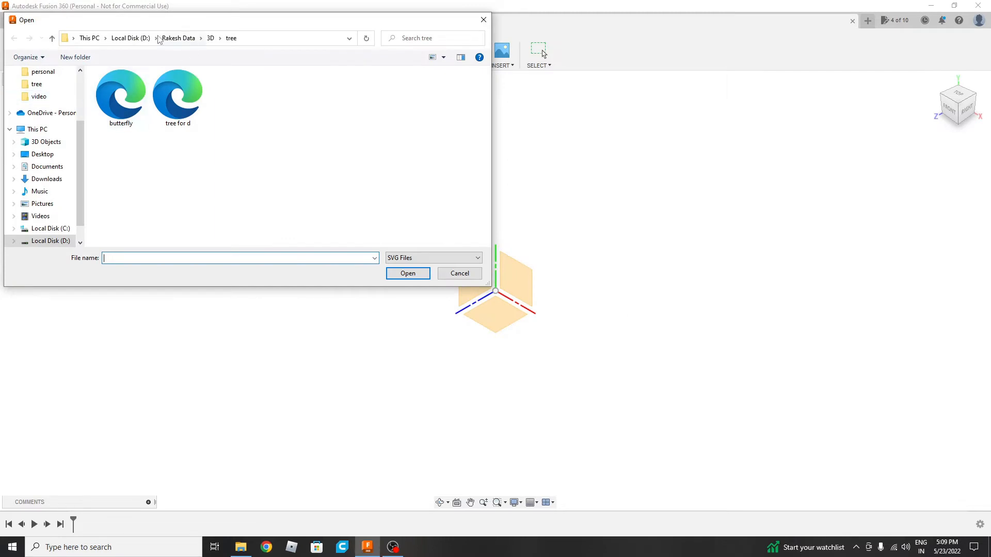
{"action": "left_click", "coordinate": [42, 153]}
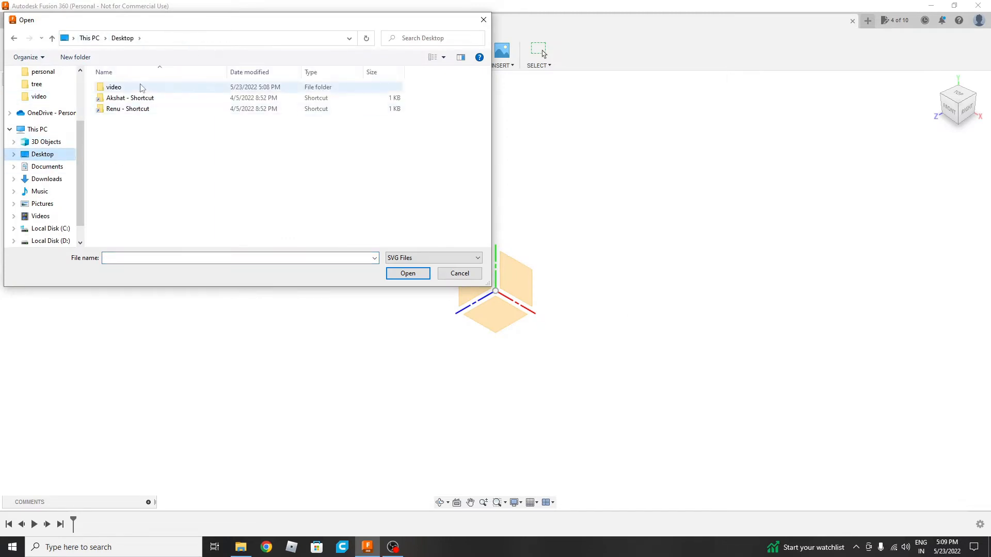
{"action": "double_click", "coordinate": [142, 88]}
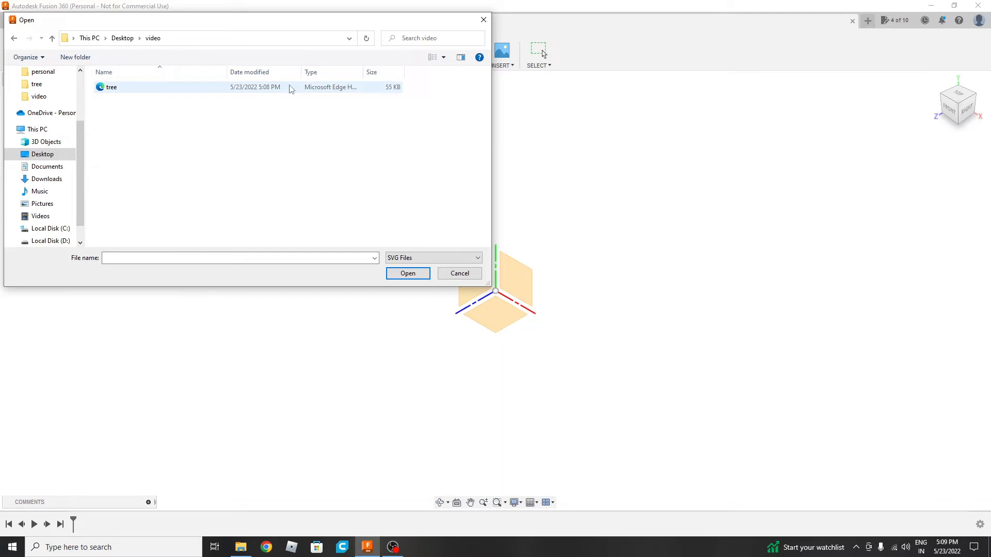
{"action": "left_click", "coordinate": [142, 92]}
{"action": "left_click", "coordinate": [404, 274]}
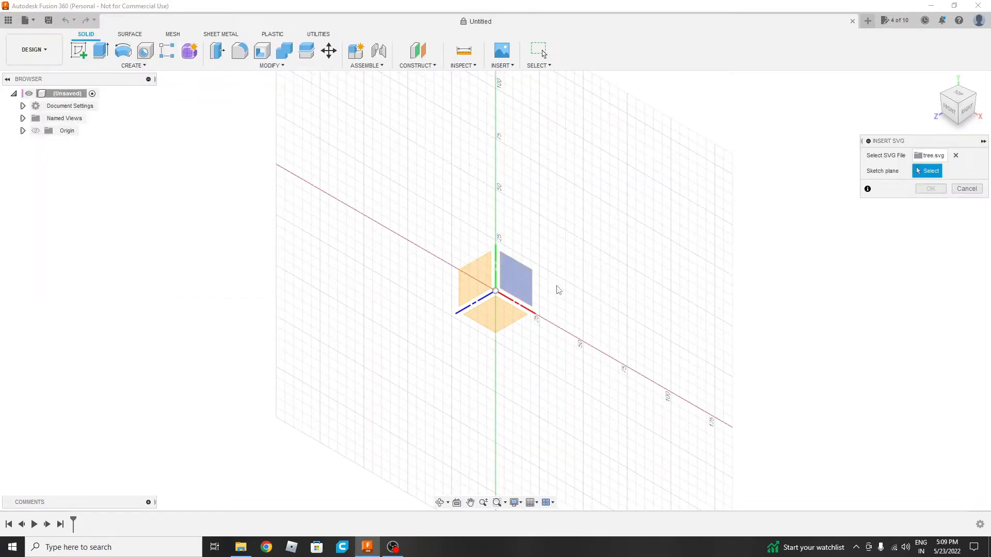
{"action": "left_click", "coordinate": [524, 275]}
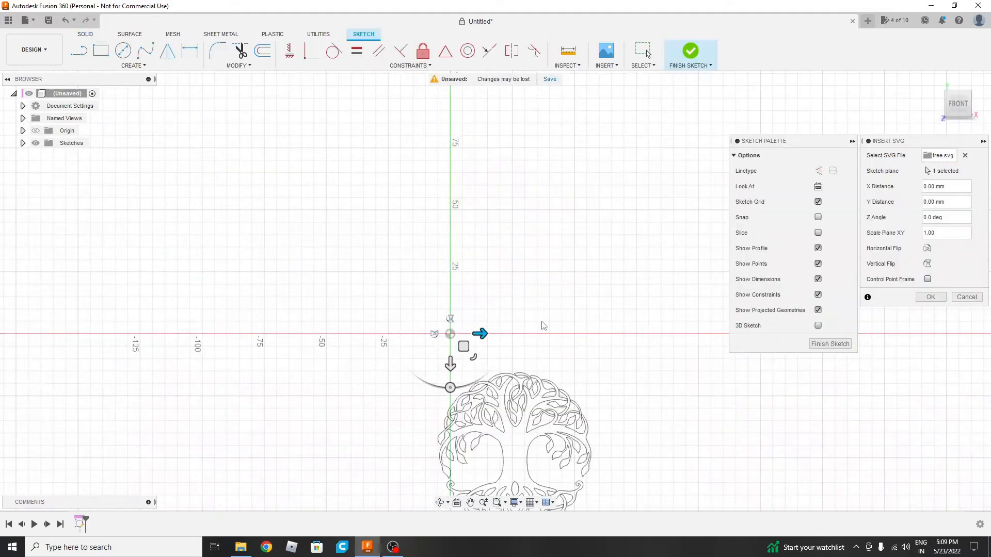
Step: Scale the inserted tree SVG by 2, move it up and to the left of the origin just above the X axis, and accept the insertion
{"action": "left_click_drag", "start_coordinate": [464, 349], "coordinate": [322, 156]}
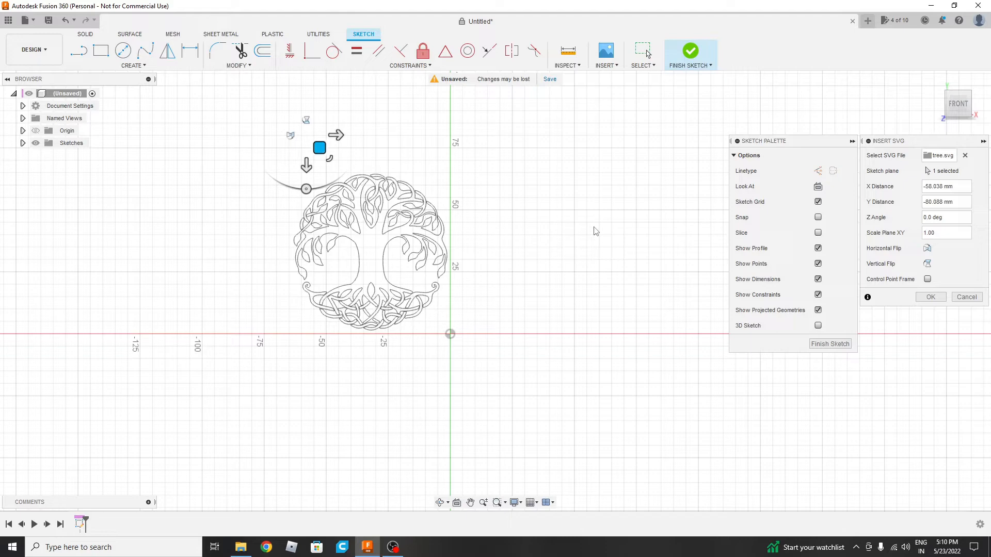
{"action": "left_click", "coordinate": [953, 233]}
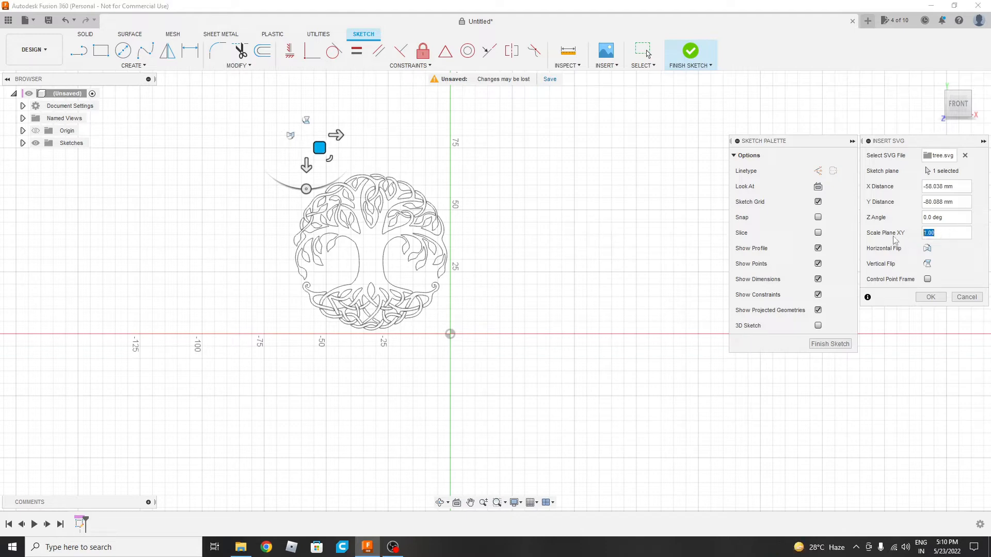
{"action": "type", "text": "2"}
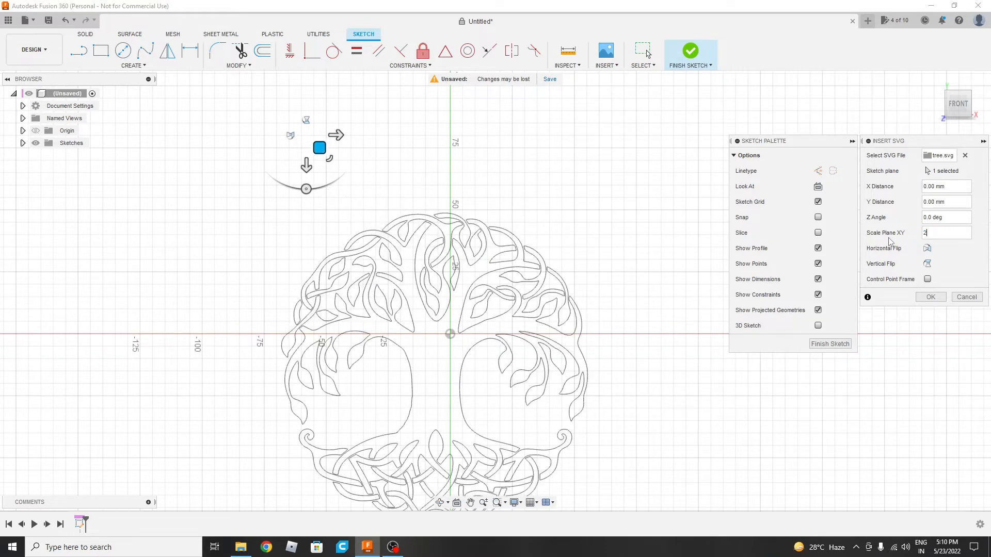
{"action": "scroll", "coordinate": [546, 256], "scroll_direction": "down", "scroll_amount": 5}
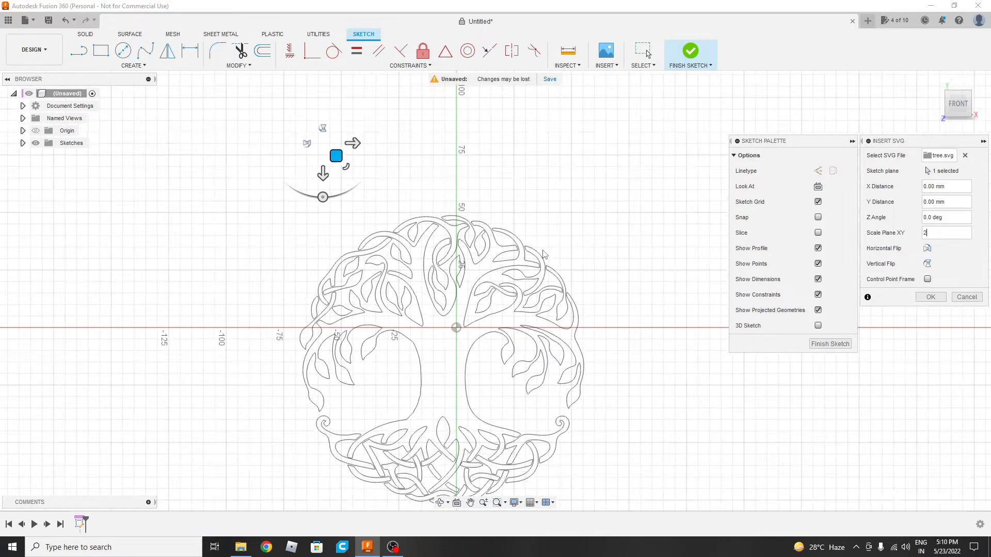
{"action": "left_click_drag", "start_coordinate": [452, 191], "coordinate": [379, 97]}
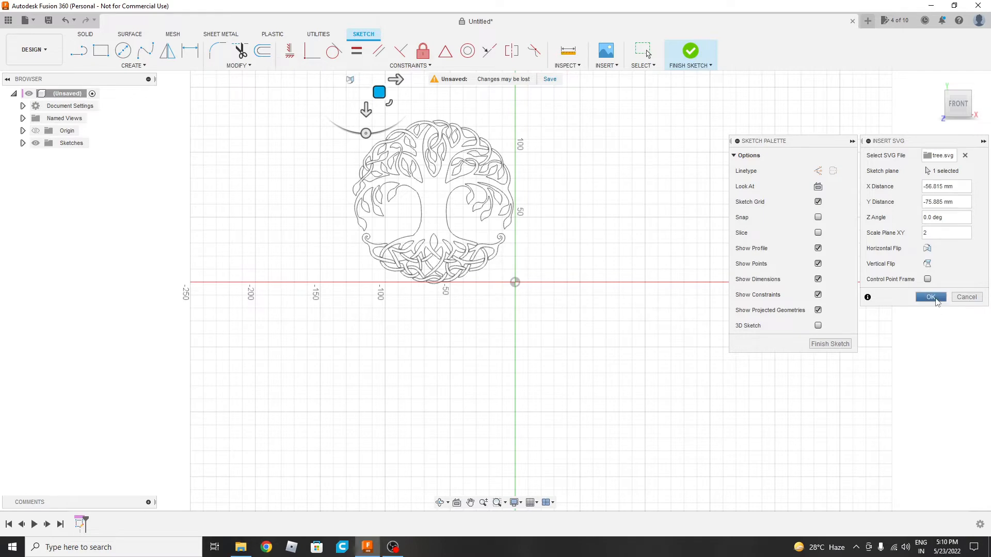
{"action": "left_click", "coordinate": [931, 299]}
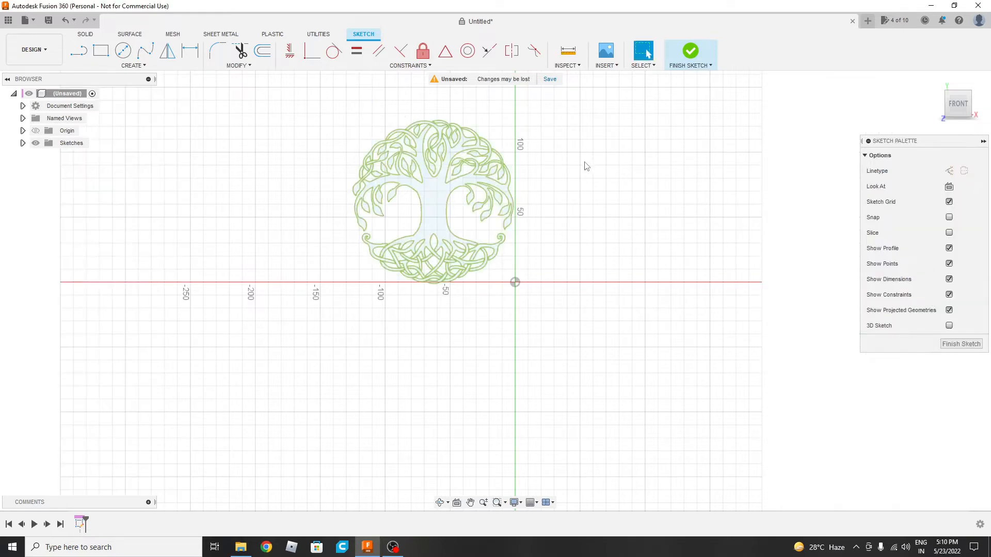
Step: Draw a 140 mm diameter circle centred on the tree's trunk so that it encloses the whole tree
{"action": "mouse_move", "coordinate": [552, 111]}
{"action": "middle_mouse_down"}
{"action": "mouse_move", "coordinate": [539, 255]}
{"action": "mouse_move", "coordinate": [622, 169]}
{"action": "middle_mouse_up"}
{"action": "scroll", "coordinate": [537, 259], "scroll_direction": "up", "scroll_amount": 3}
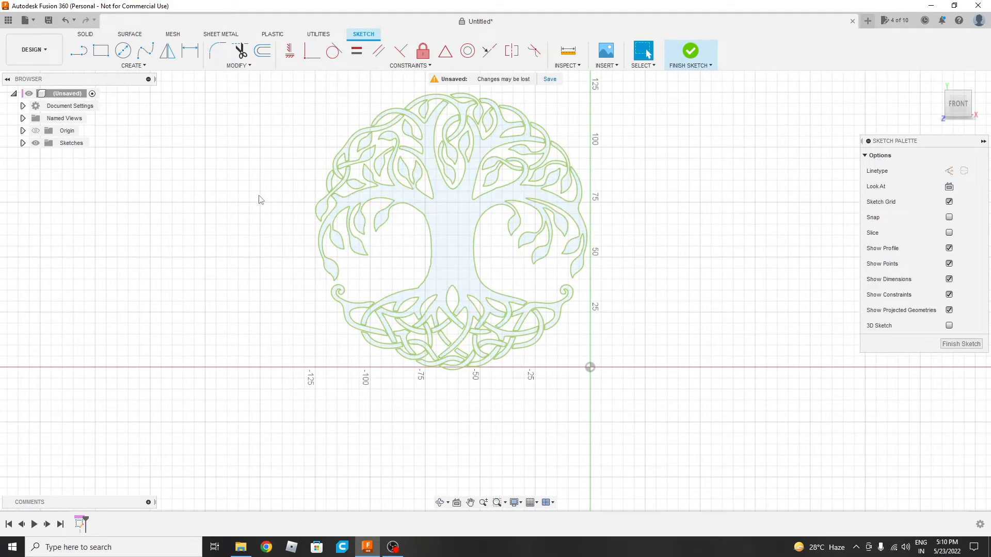
{"action": "left_click", "coordinate": [124, 51]}
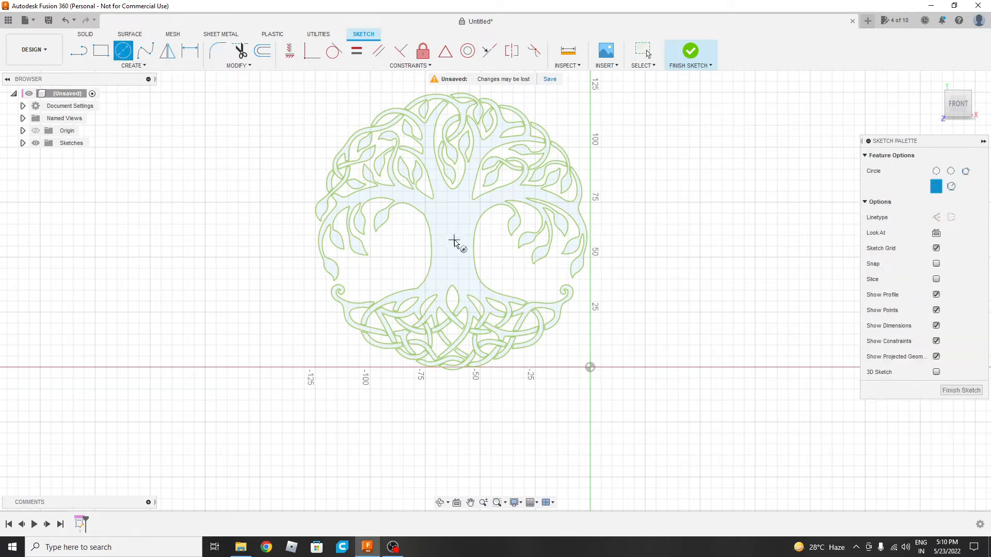
{"action": "left_click", "coordinate": [454, 231]}
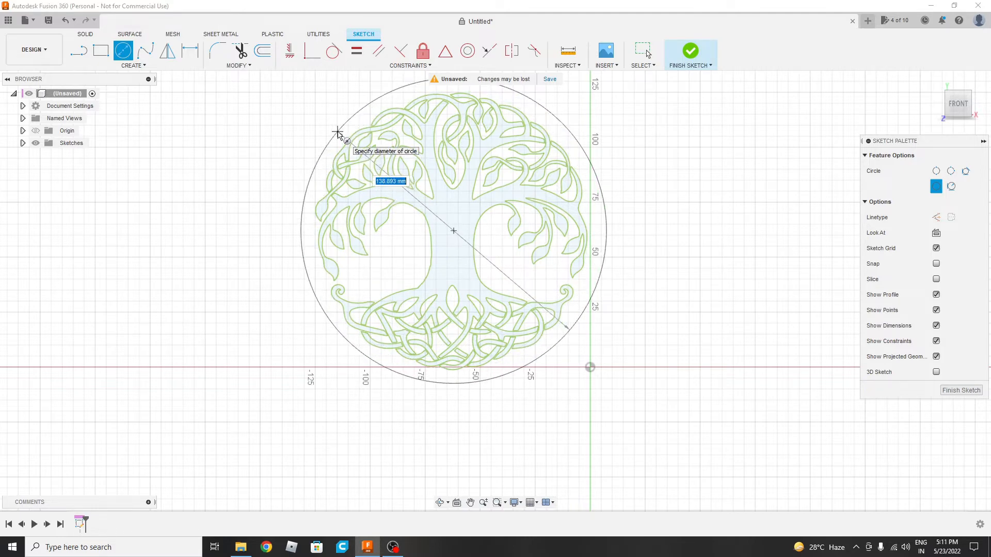
{"action": "type", "text": "140"}
{"action": "key", "text": "Return"}
{"action": "key", "text": "Escape"}
{"action": "scroll", "coordinate": [657, 212], "scroll_direction": "down", "scroll_amount": 1}
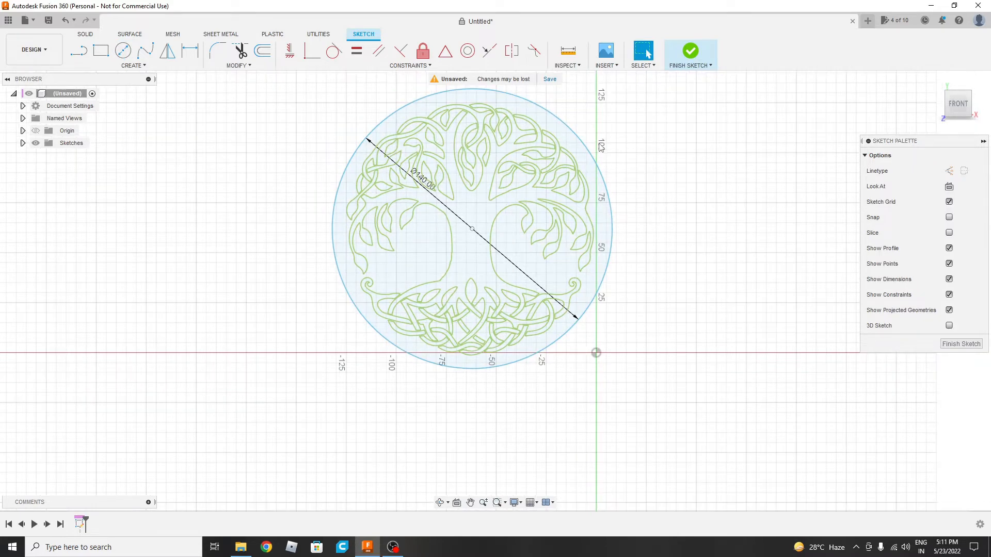
{"action": "scroll", "coordinate": [600, 147], "scroll_direction": "up", "scroll_amount": 2}
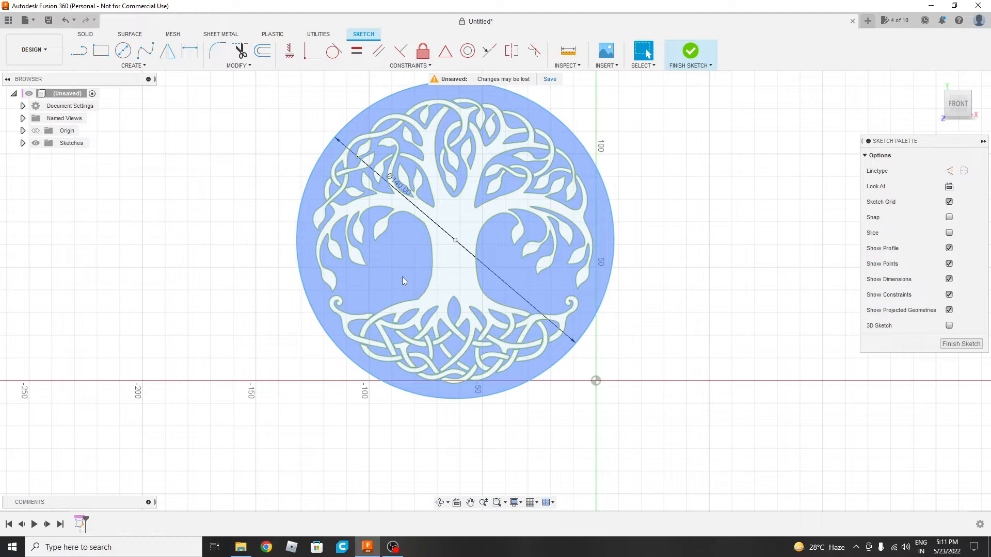
Step: Finish the sketch and extrude the background profile between the circle and the tree by 3 mm
{"action": "left_click", "coordinate": [961, 345]}
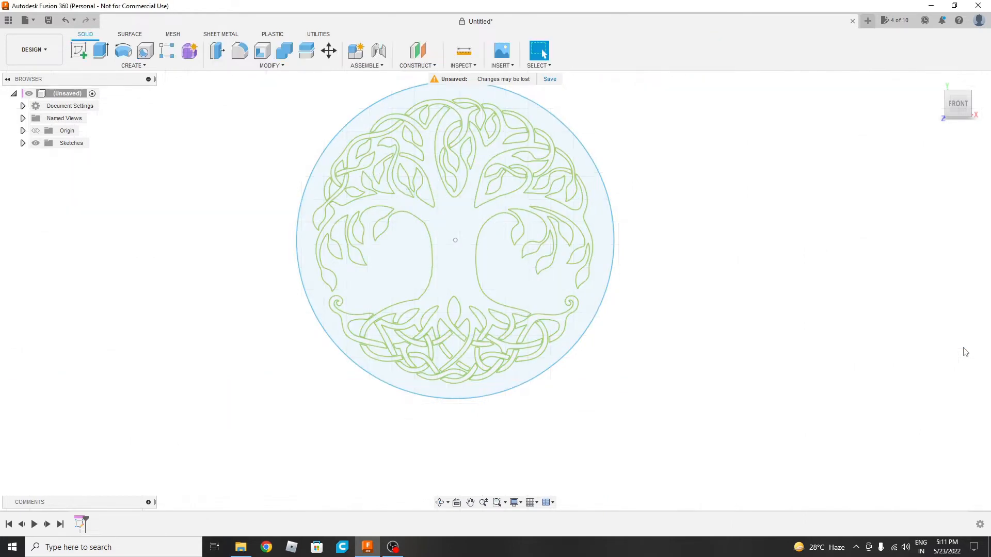
{"action": "left_click", "coordinate": [100, 50]}
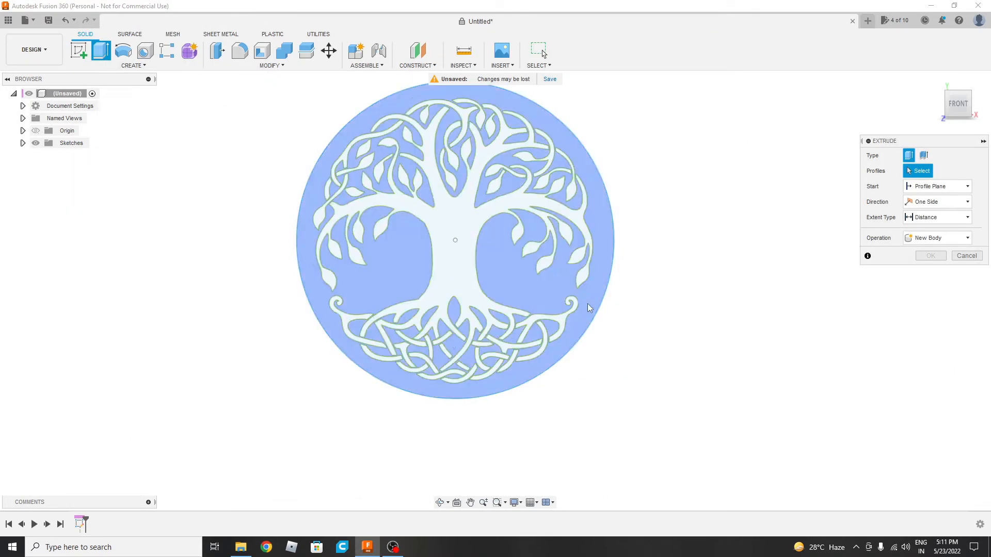
{"action": "left_click", "coordinate": [590, 308]}
{"action": "scroll", "coordinate": [445, 309], "scroll_direction": "up", "scroll_amount": 2}
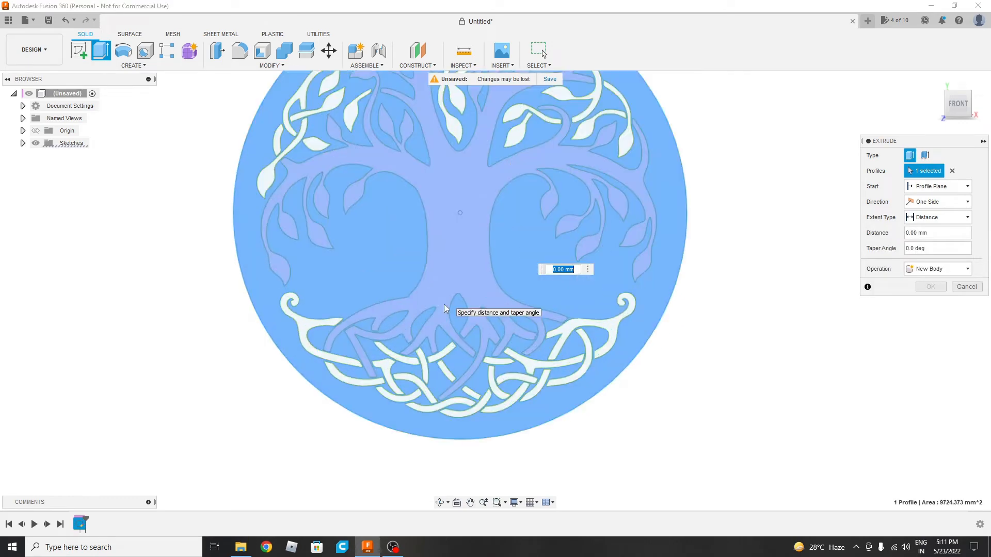
{"action": "scroll", "coordinate": [436, 165], "scroll_direction": "down", "scroll_amount": 3}
{"action": "type", "text": "3"}
{"action": "key", "text": "Return"}
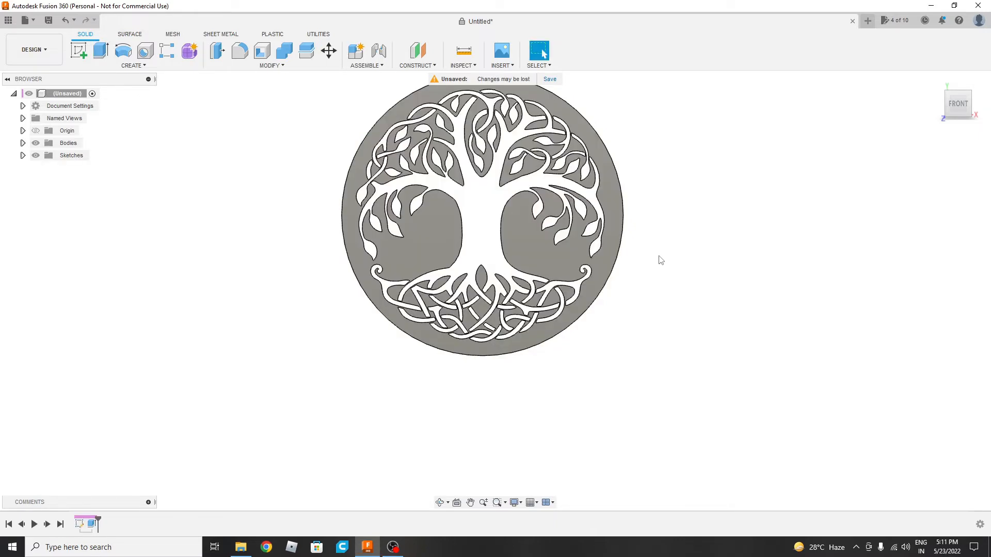
Step: Create a new sketch on the back face of the extruded disc
{"action": "middle_click_drag", "start_coordinate": [648, 275], "coordinate": [605, 223], "text": "shift"}
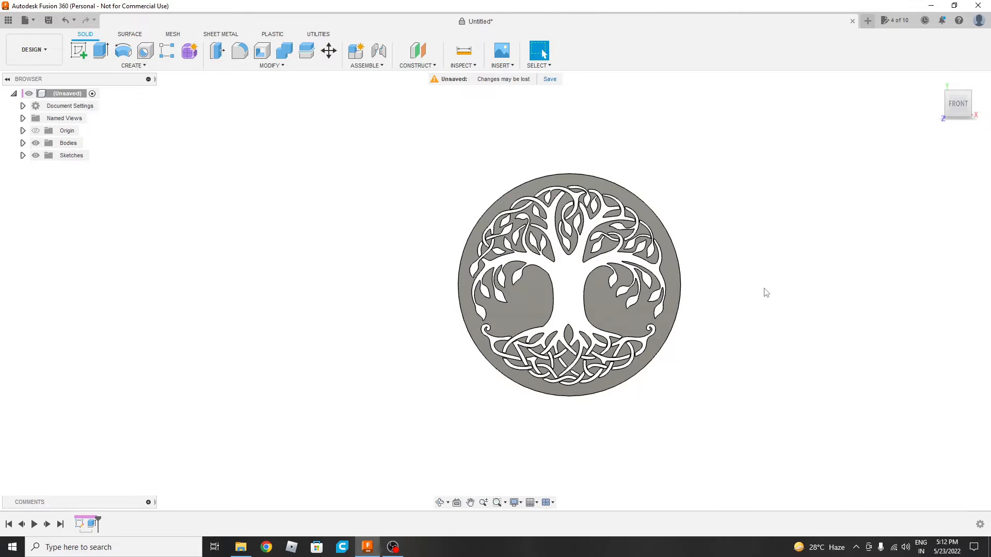
{"action": "middle_click_drag", "start_coordinate": [766, 293], "coordinate": [587, 196], "text": "shift"}
{"action": "left_click", "coordinate": [587, 196]}
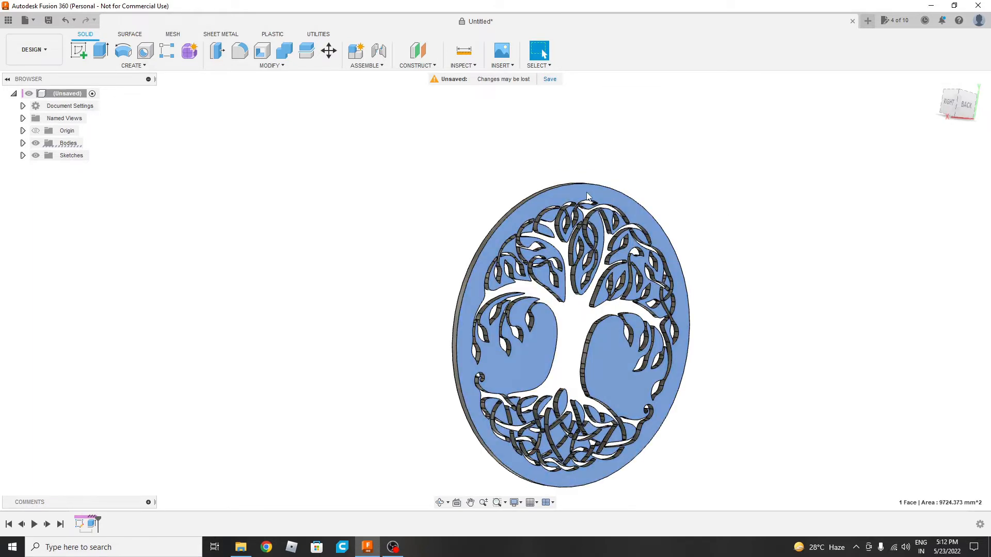
{"action": "right_click", "coordinate": [585, 195]}
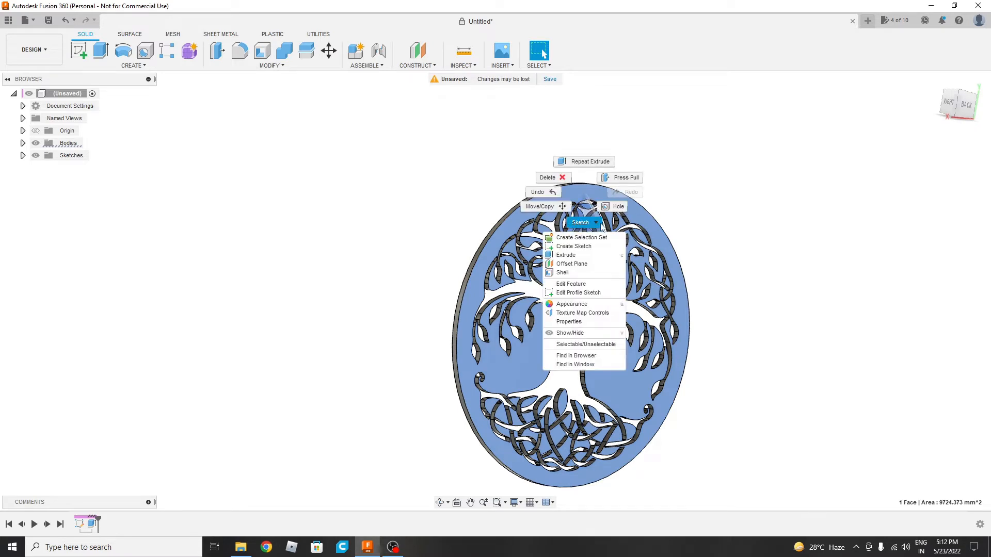
{"action": "left_click", "coordinate": [589, 247]}
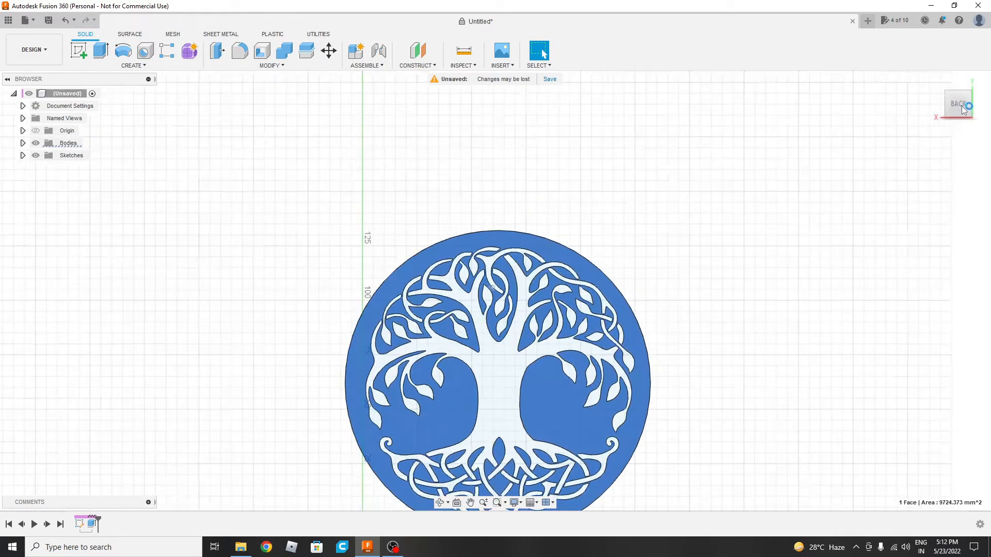
Step: Select the disc's outer circle, start the Project command, and finish the sketch on the back face
{"action": "scroll", "coordinate": [676, 412], "scroll_direction": "down", "scroll_amount": 3}
{"action": "scroll", "coordinate": [605, 490], "scroll_direction": "up", "scroll_amount": 3}
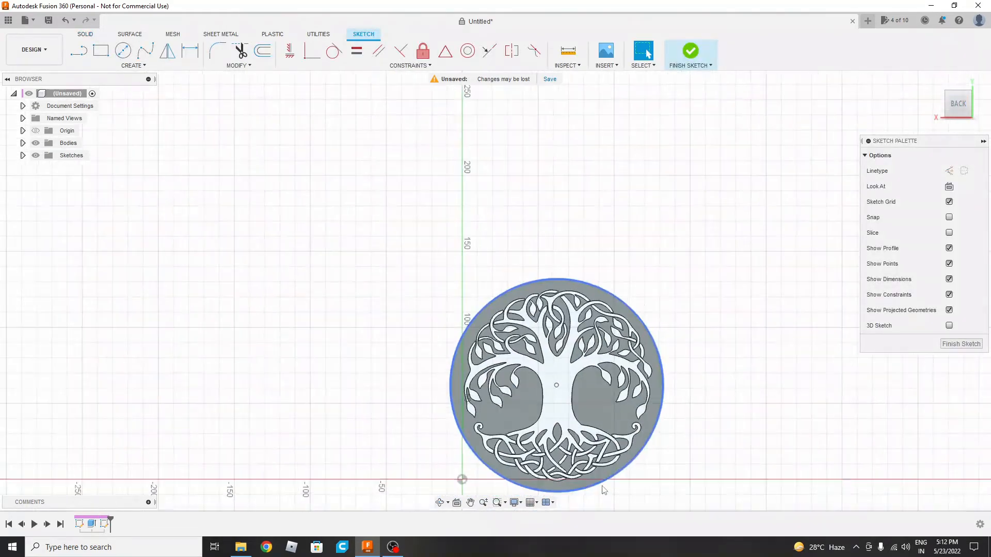
{"action": "mouse_move", "coordinate": [690, 447]}
{"action": "middle_mouse_down"}
{"action": "mouse_move", "coordinate": [667, 336]}
{"action": "mouse_move", "coordinate": [625, 316]}
{"action": "middle_mouse_up"}
{"action": "left_click", "coordinate": [602, 171]}
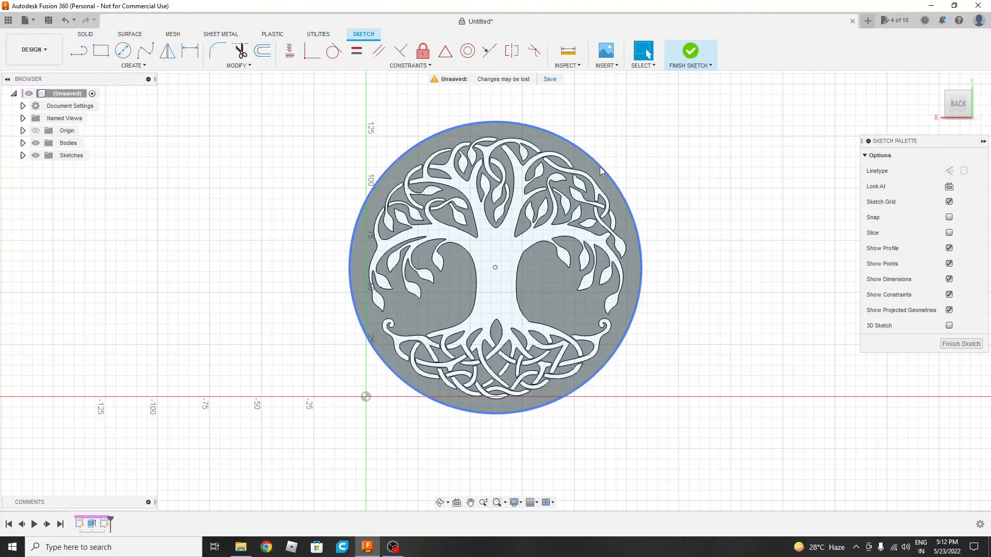
{"action": "left_click", "coordinate": [601, 172]}
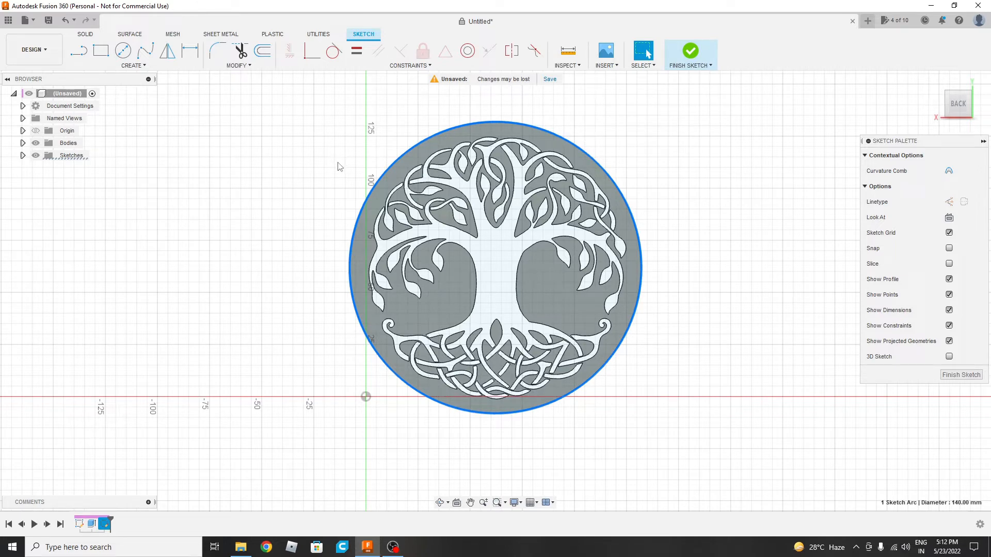
{"action": "key", "text": "p"}
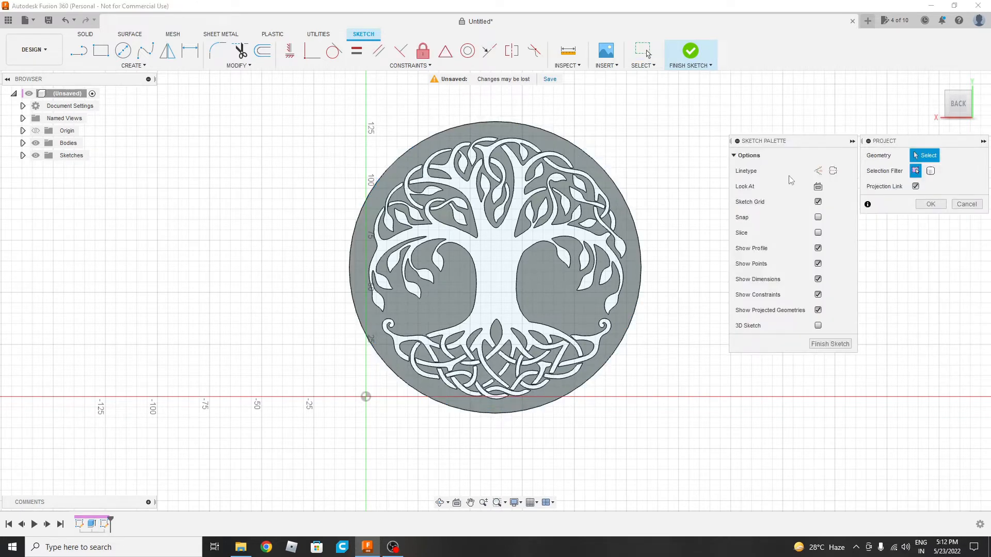
{"action": "left_click", "coordinate": [829, 344]}
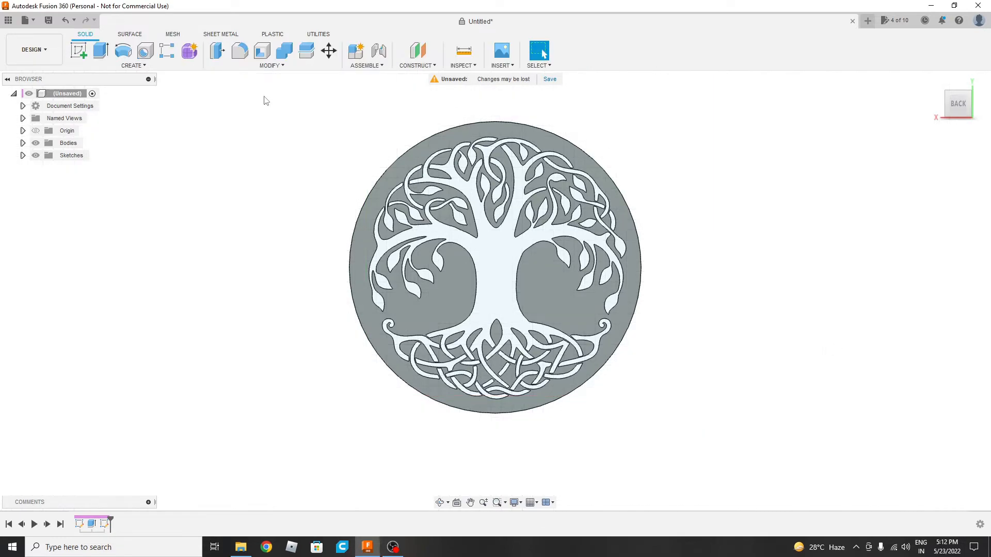
Step: Start an extrusion from the back-face sketch and select the background profile plus all trunk, branch, leaf and root profiles
{"action": "left_click", "coordinate": [101, 50]}
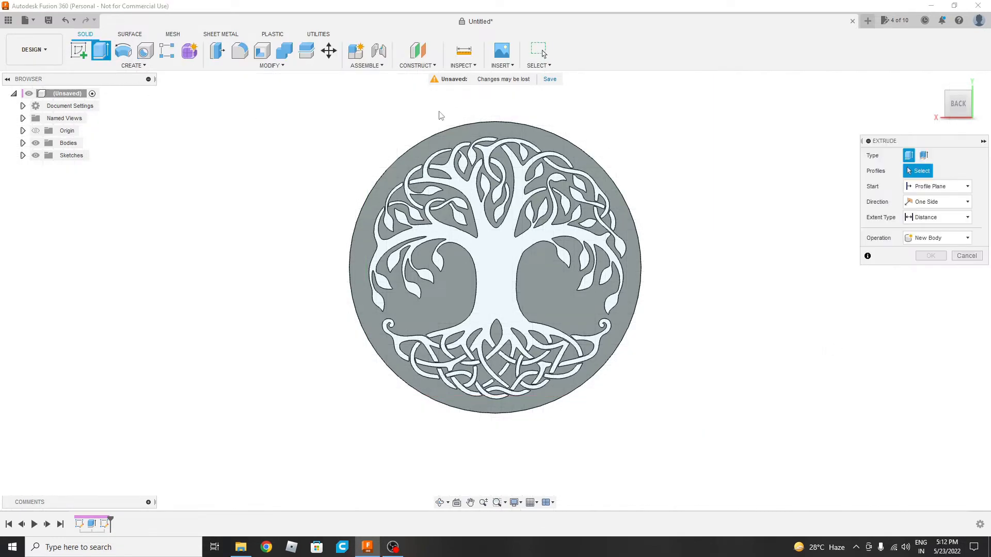
{"action": "left_click", "coordinate": [448, 145]}
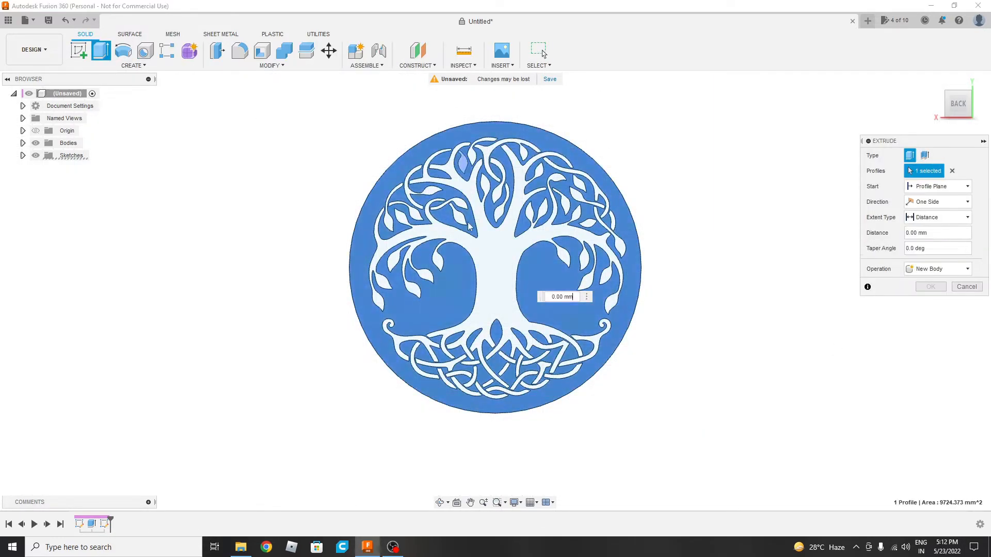
{"action": "left_click", "coordinate": [491, 262]}
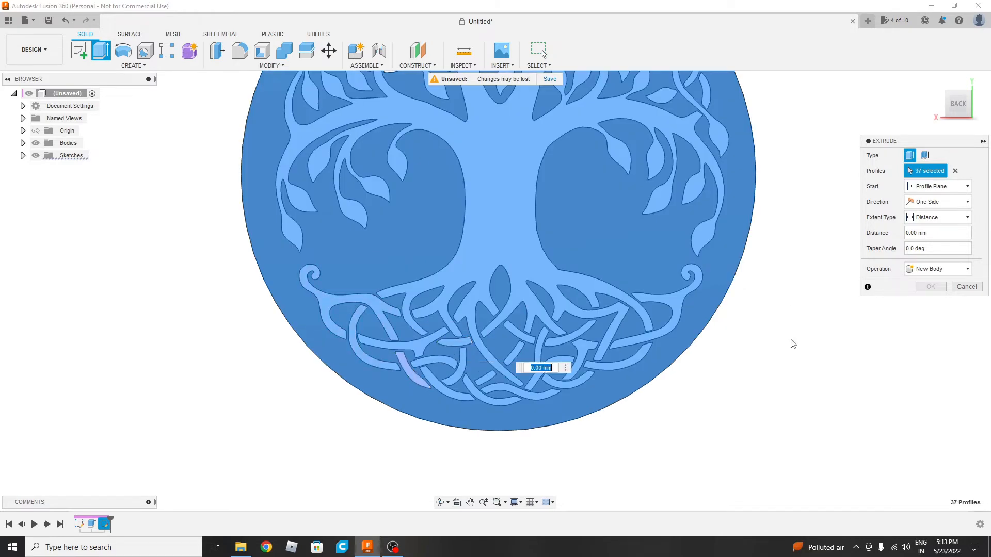
{"action": "middle_click_drag", "start_coordinate": [798, 249], "coordinate": [785, 366]}
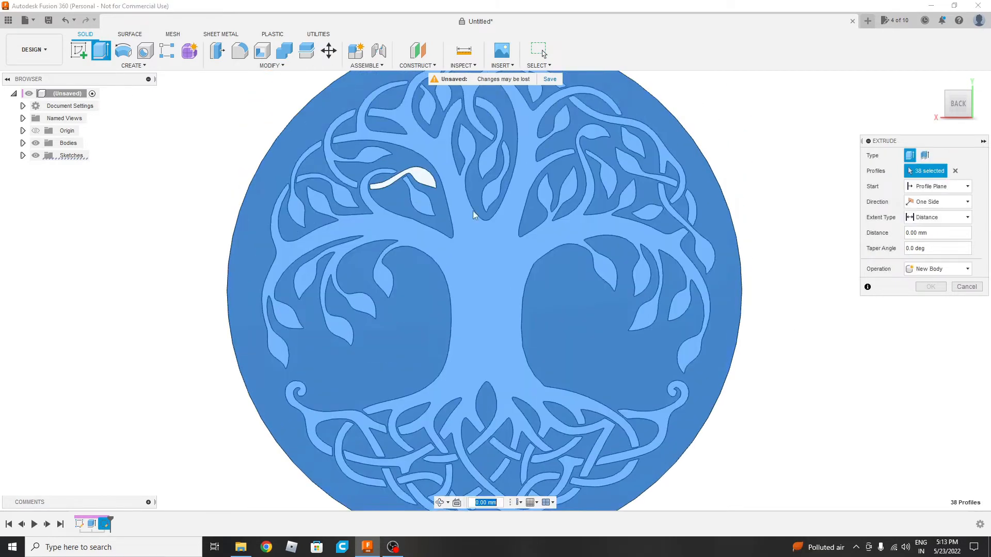
{"action": "left_click", "coordinate": [420, 177]}
{"action": "middle_click_drag", "start_coordinate": [837, 345], "coordinate": [813, 314]}
{"action": "scroll", "coordinate": [813, 315], "scroll_direction": "down", "scroll_amount": 1}
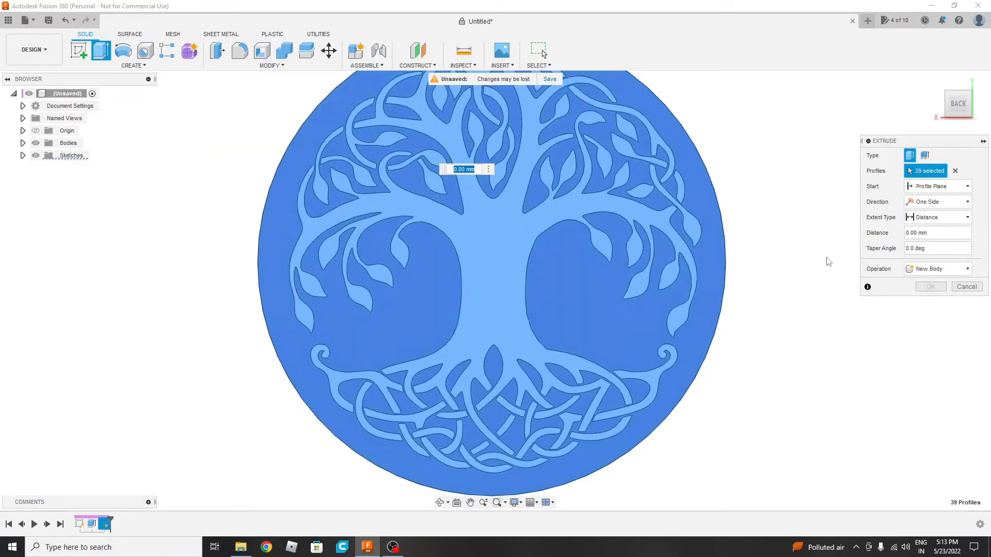
Step: Extrude the selected profiles 1 mm outward from the back face, joined to the disc, and turn the model to the front view
{"action": "left_click", "coordinate": [936, 233]}
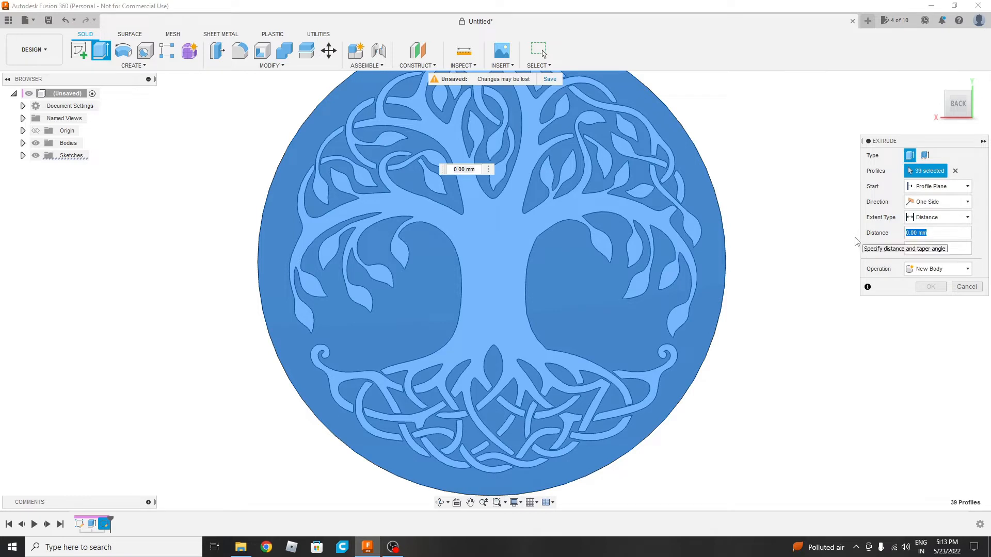
{"action": "type", "text": "-1"}
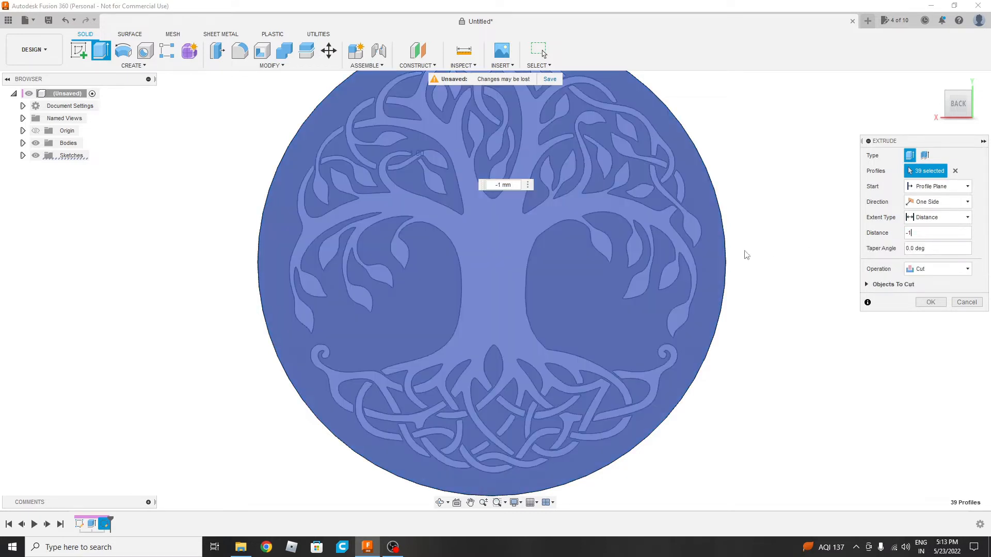
{"action": "middle_click_drag", "start_coordinate": [734, 209], "coordinate": [811, 218], "text": "shift"}
{"action": "left_click", "coordinate": [910, 233]}
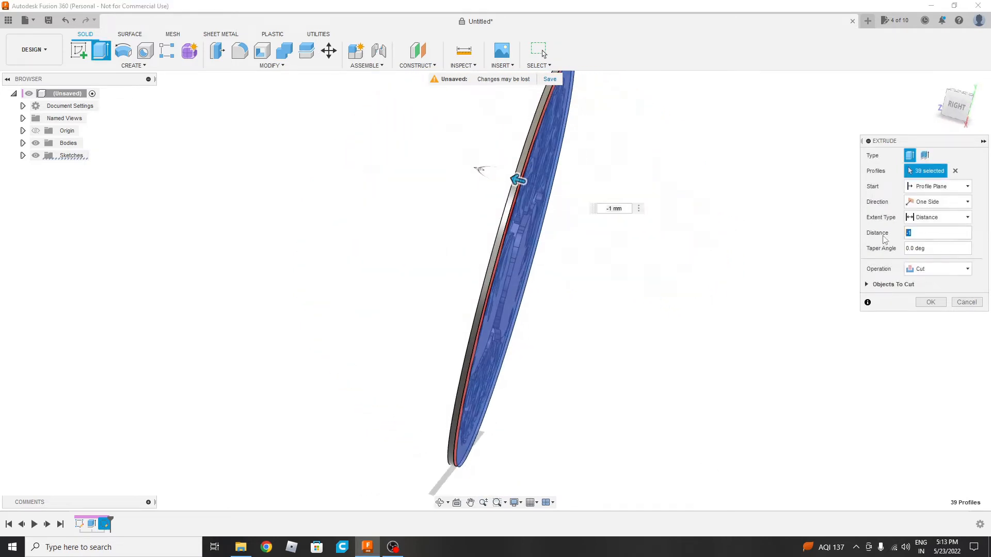
{"action": "type", "text": "1"}
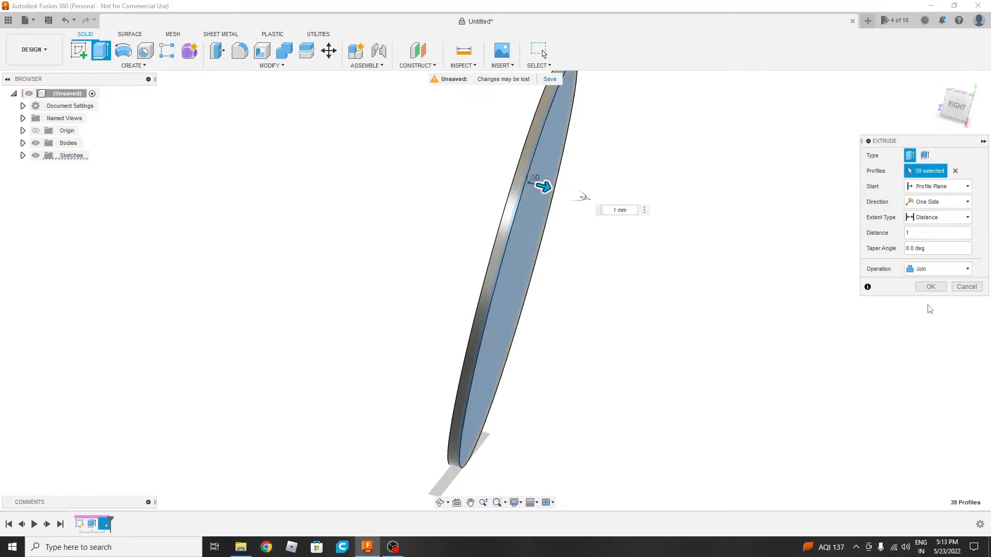
{"action": "left_click", "coordinate": [931, 287]}
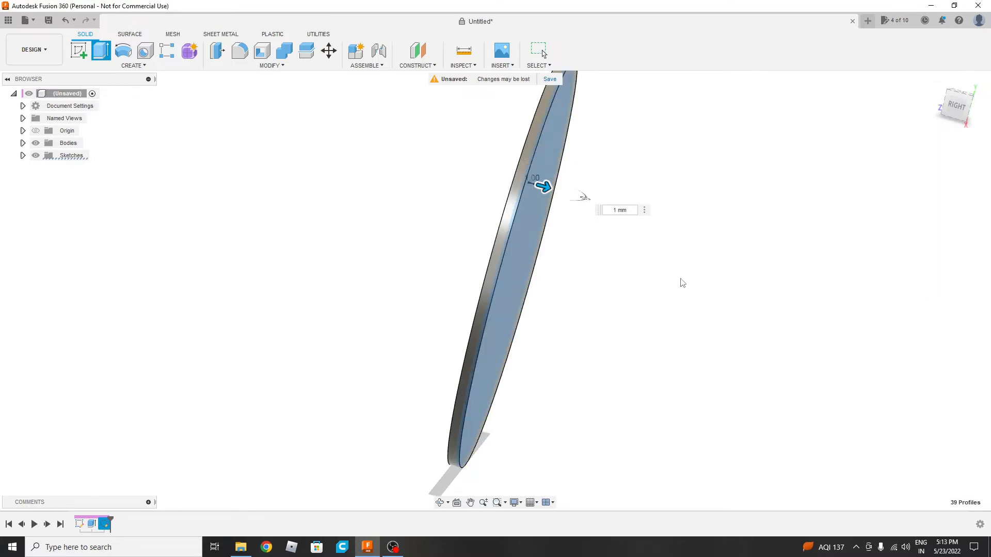
{"action": "middle_click_drag", "start_coordinate": [680, 281], "coordinate": [723, 238], "text": "shift"}
{"action": "left_click", "coordinate": [957, 107]}
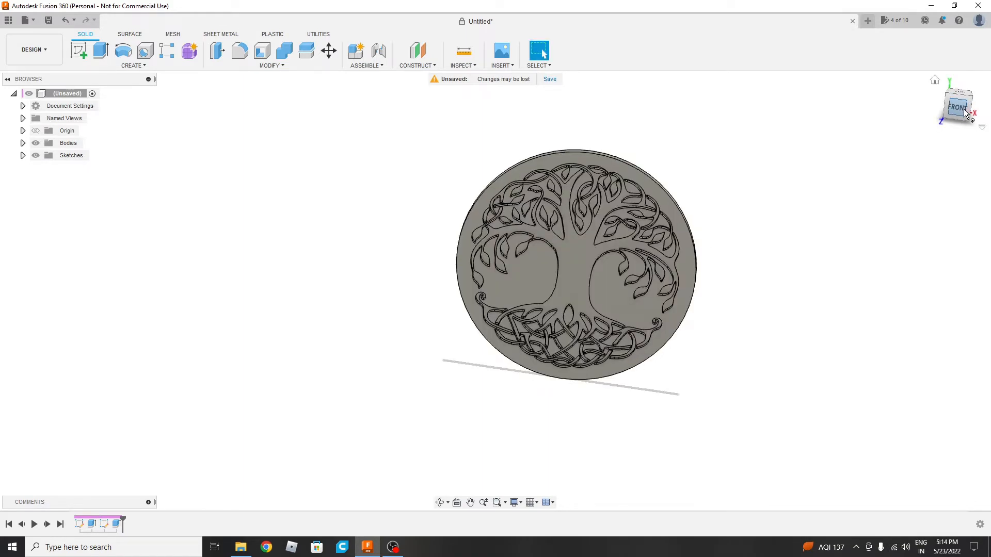
Step: Turn the model to the back view and create a new sketch on the disc's back face
{"action": "scroll", "coordinate": [826, 289], "scroll_direction": "down", "scroll_amount": 2}
{"action": "scroll", "coordinate": [812, 268], "scroll_direction": "up", "scroll_amount": 1}
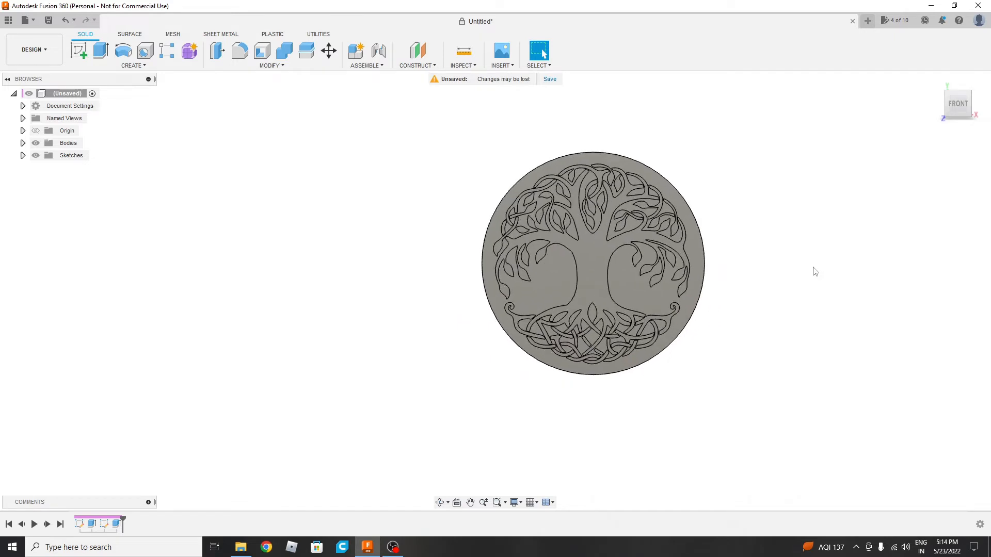
{"action": "middle_click_drag", "start_coordinate": [812, 268], "coordinate": [549, 268]}
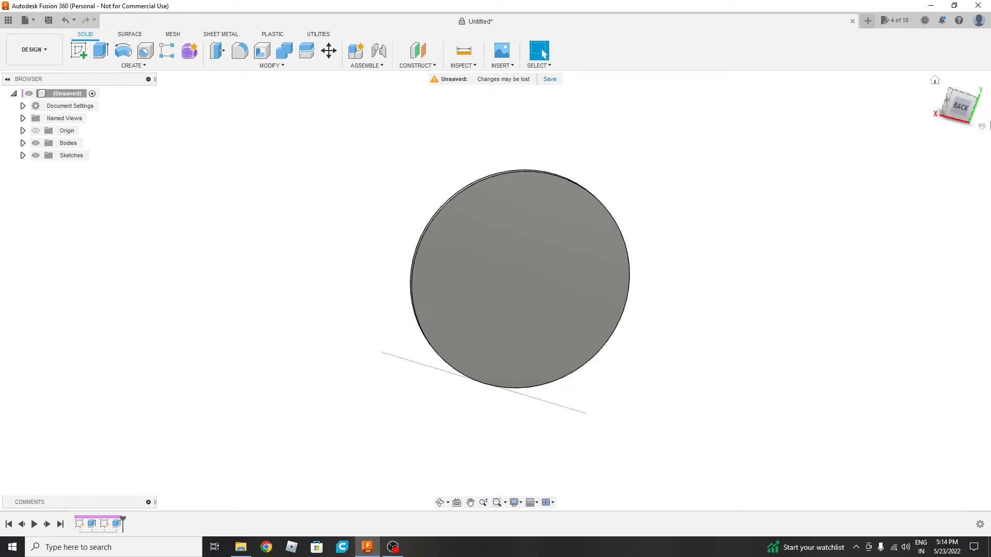
{"action": "left_click", "coordinate": [959, 105]}
{"action": "left_click", "coordinate": [561, 192]}
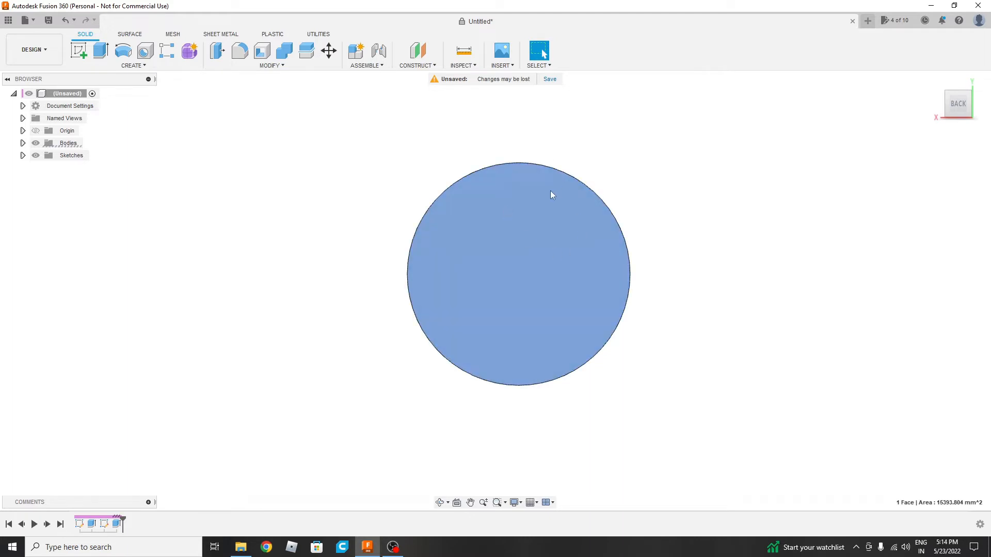
{"action": "right_click", "coordinate": [552, 214]}
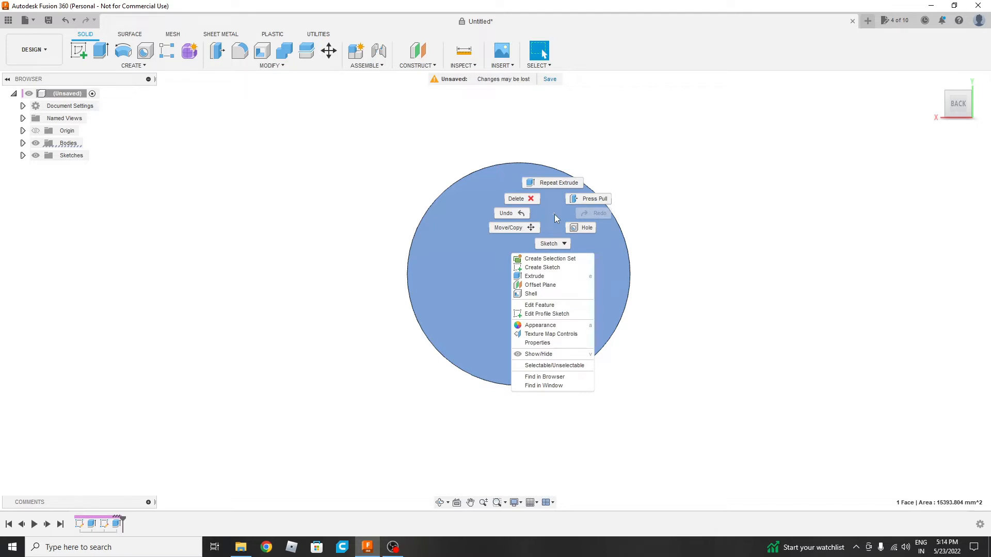
{"action": "left_click", "coordinate": [542, 268]}
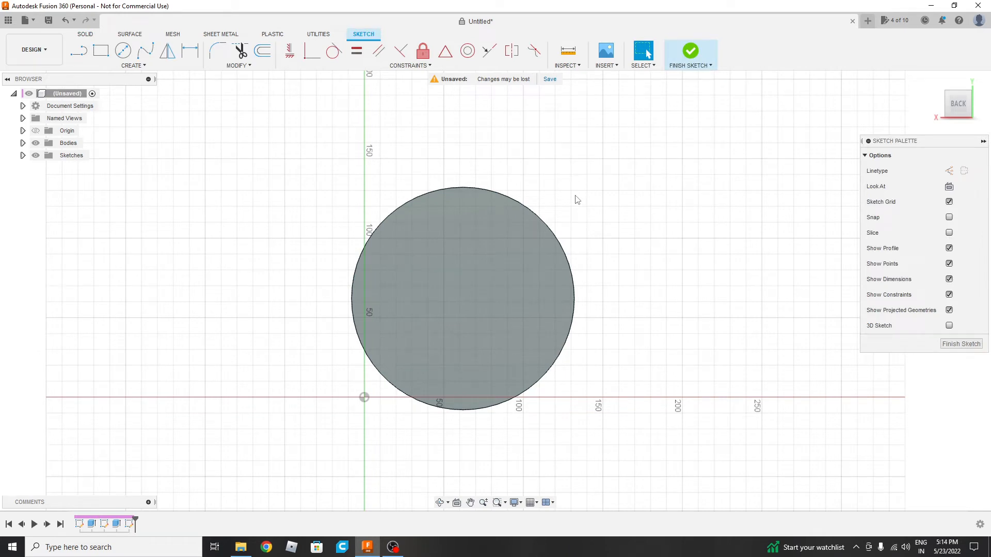
Step: Offset the disc's outer circle 3 mm outward and finish the sketch
{"action": "left_click", "coordinate": [493, 192]}
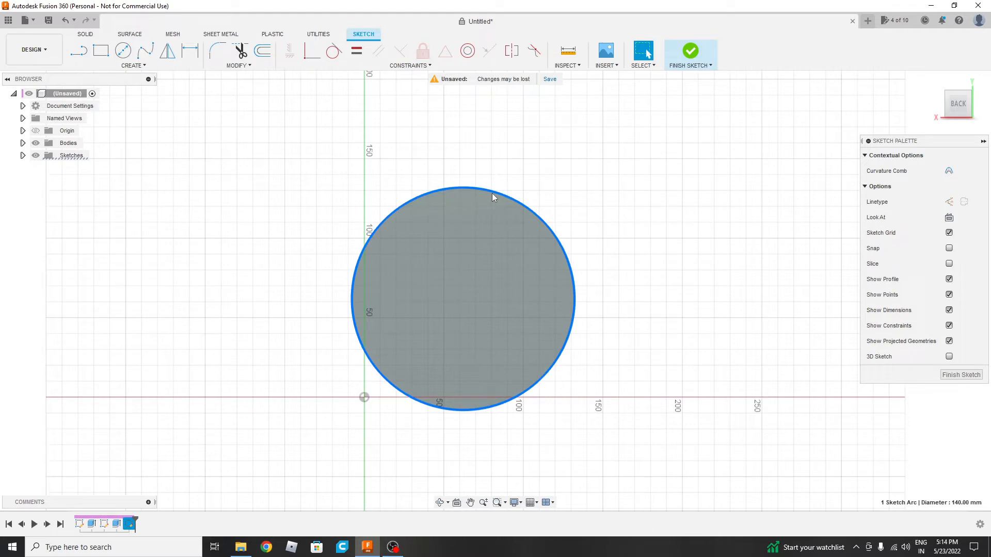
{"action": "key", "text": "p"}
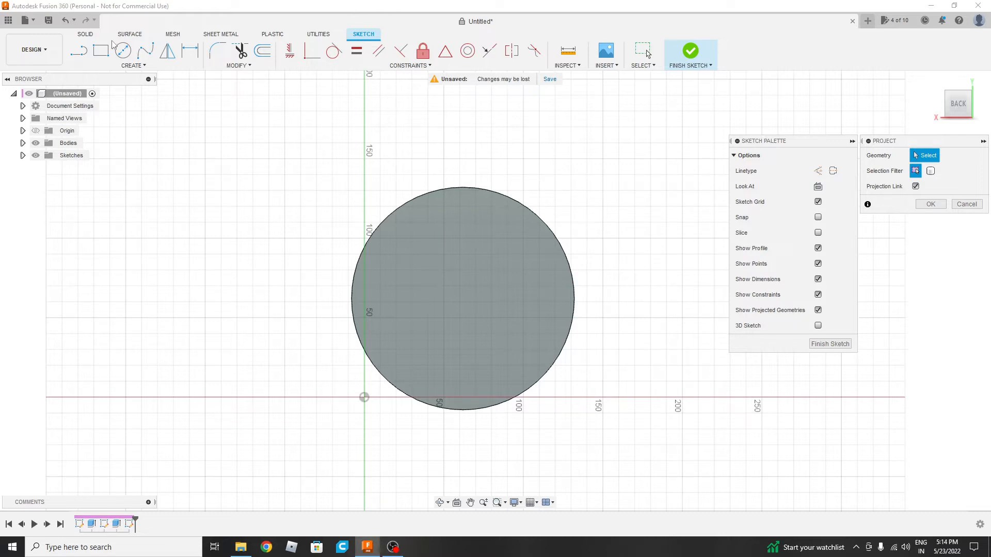
{"action": "key", "text": "o"}
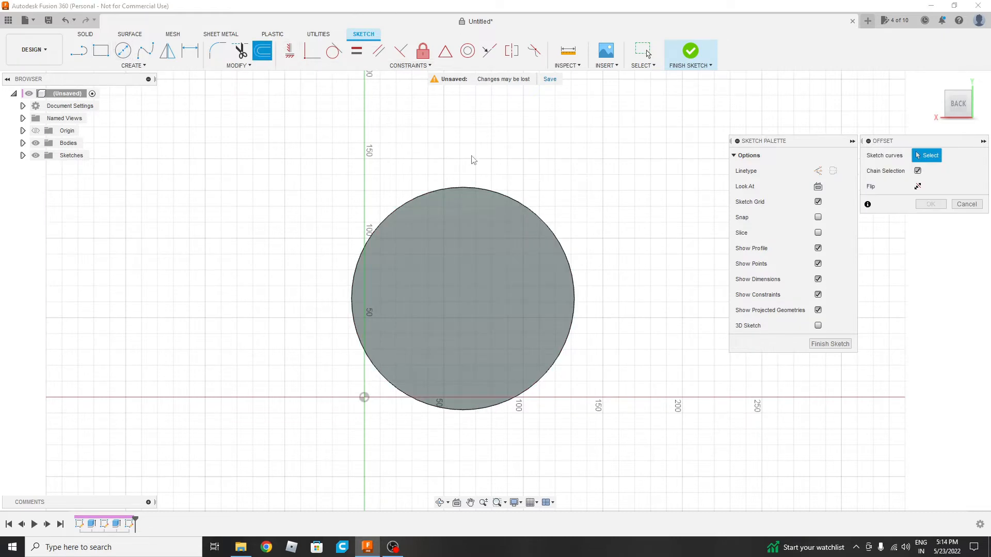
{"action": "left_click", "coordinate": [470, 187]}
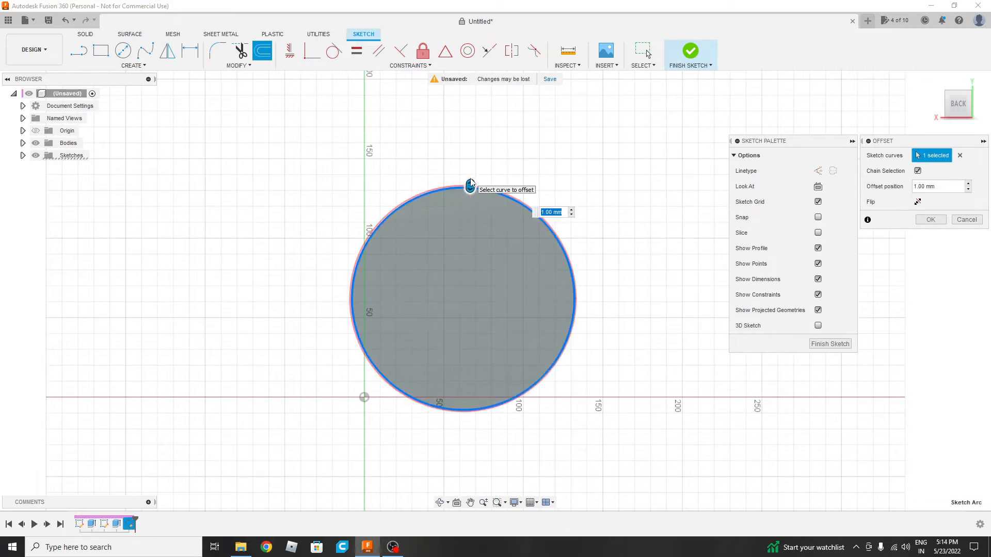
{"action": "type", "text": "3"}
{"action": "key", "text": "Return"}
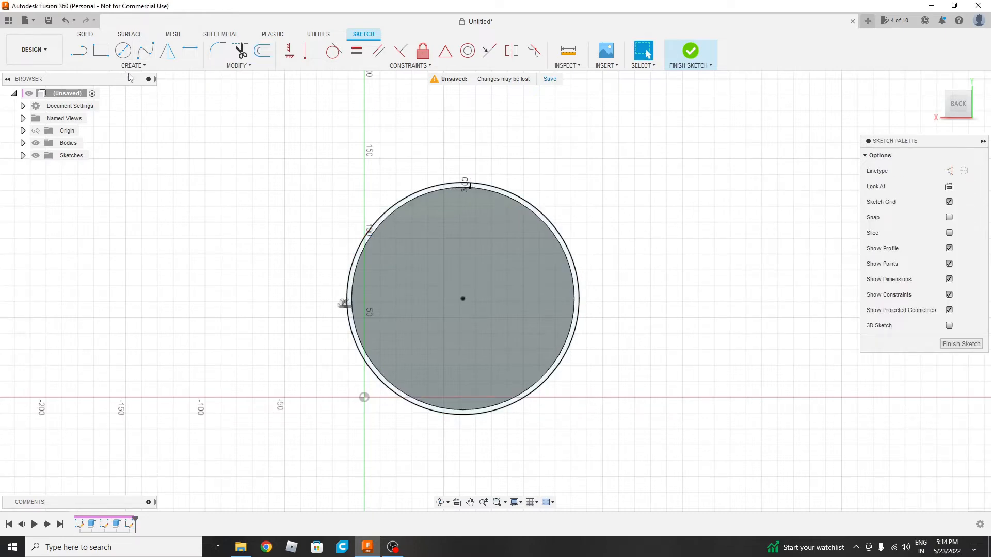
{"action": "scroll", "coordinate": [522, 207], "scroll_direction": "up", "scroll_amount": 2}
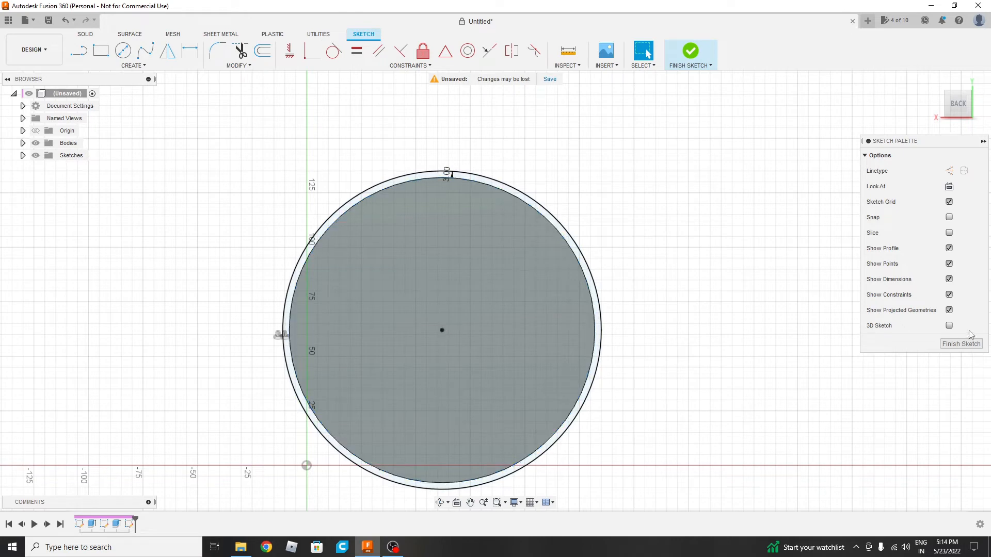
{"action": "left_click", "coordinate": [961, 344]}
Step: Extrude the ring profile around the disc 25 mm away from the back face as a new body
{"action": "left_click", "coordinate": [100, 50]}
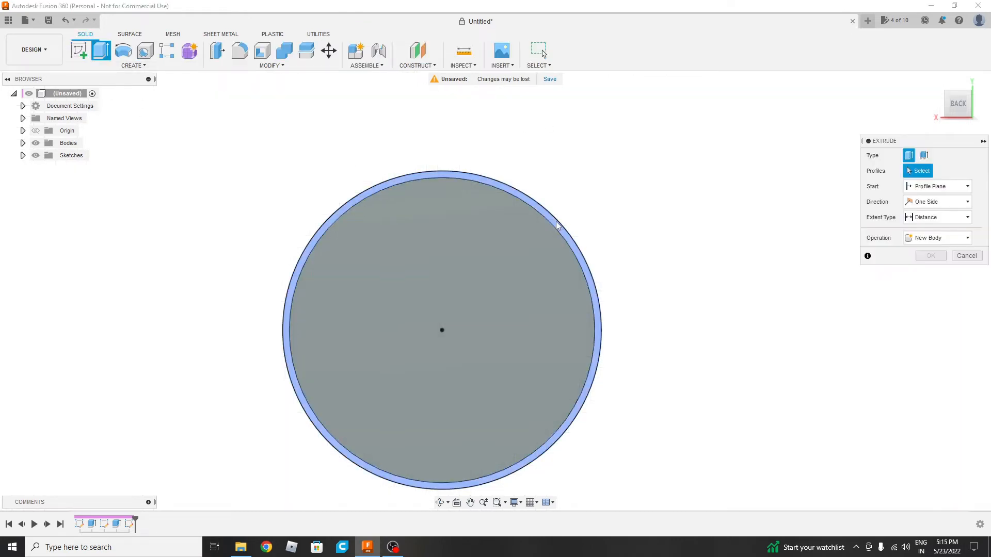
{"action": "scroll", "coordinate": [563, 230], "scroll_direction": "up", "scroll_amount": 1}
{"action": "left_click", "coordinate": [567, 232]}
{"action": "scroll", "coordinate": [675, 276], "scroll_direction": "down", "scroll_amount": 3}
{"action": "middle_click_drag", "start_coordinate": [653, 189], "coordinate": [689, 263], "text": "shift"}
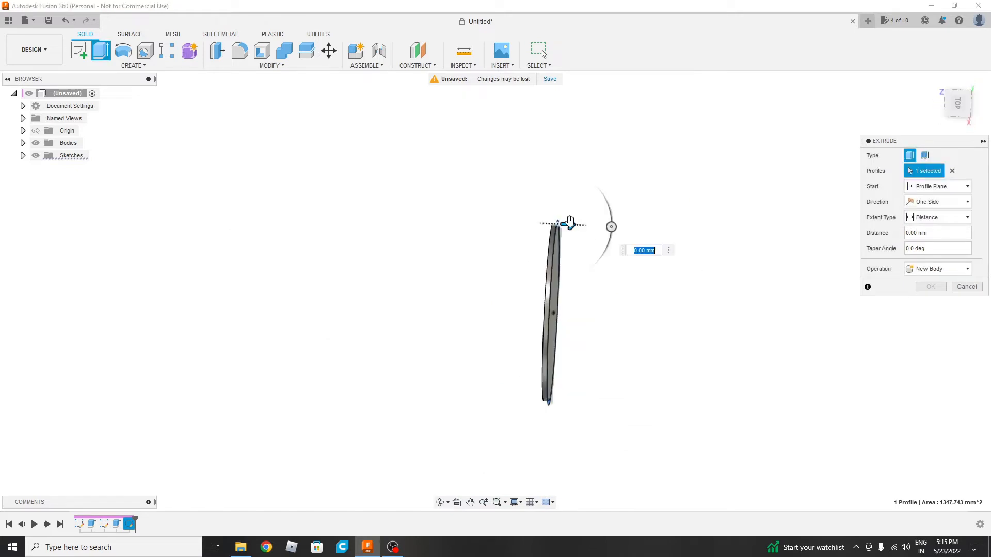
{"action": "left_click", "coordinate": [936, 233]}
{"action": "left_click_drag", "start_coordinate": [936, 233], "coordinate": [867, 235]}
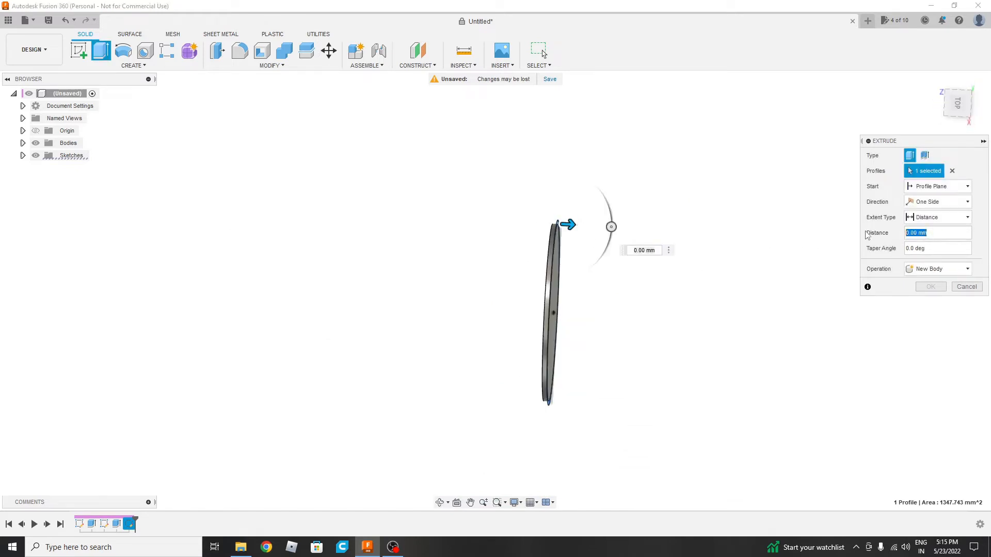
{"action": "type", "text": "25"}
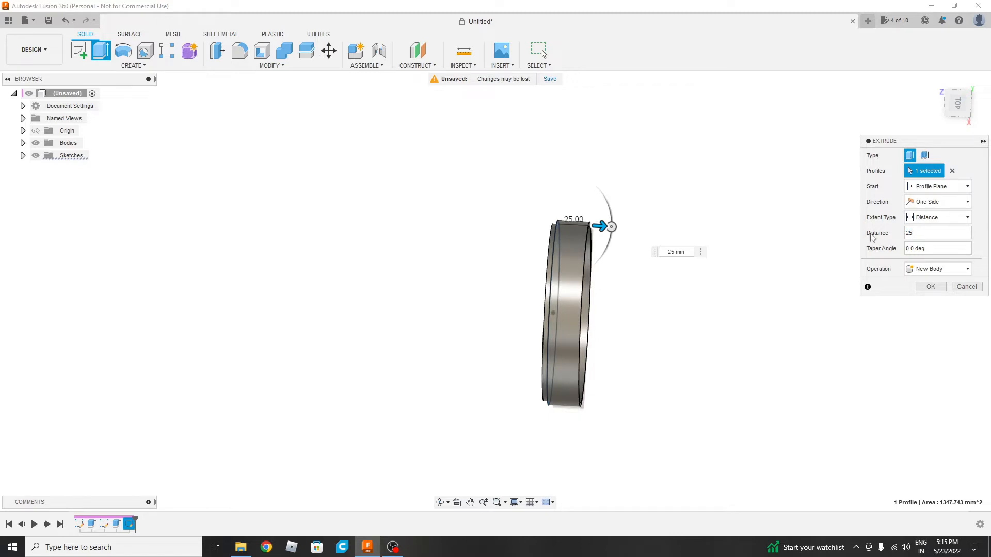
{"action": "left_click", "coordinate": [932, 287]}
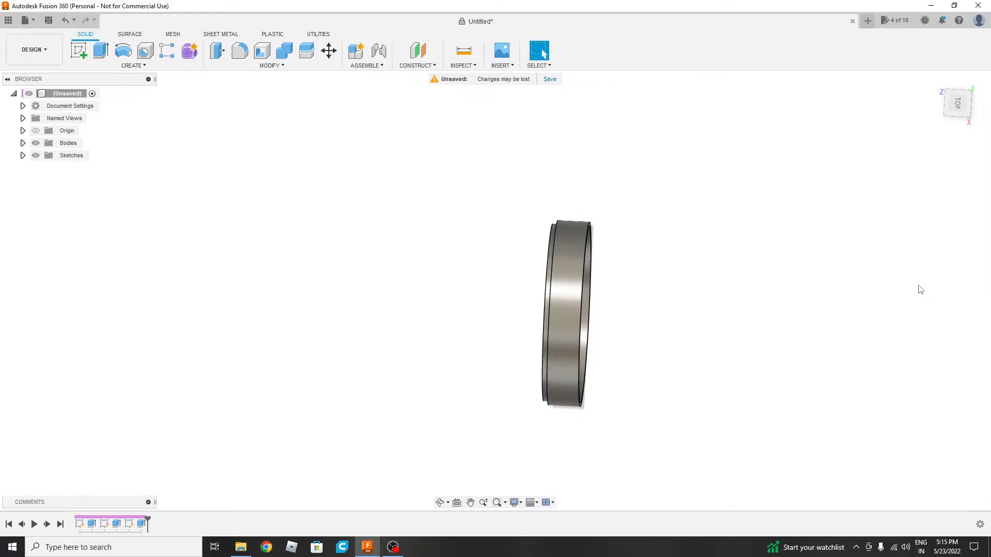
Step: Examine the two bodies in the browser and the model from the engraved front, the side and the hollow back
{"action": "left_click", "coordinate": [23, 143]}
{"action": "left_click", "coordinate": [73, 158]}
{"action": "mouse_move", "coordinate": [403, 196]}
{"action": "middle_mouse_down", "text": "shift"}
{"action": "mouse_move", "coordinate": [434, 210]}
{"action": "mouse_move", "coordinate": [452, 239]}
{"action": "mouse_move", "coordinate": [372, 201]}
{"action": "mouse_move", "coordinate": [389, 207]}
{"action": "middle_mouse_up", "text": "shift"}
{"action": "left_click", "coordinate": [78, 168]}
{"action": "left_click", "coordinate": [389, 207]}
{"action": "middle_click_drag", "start_coordinate": [528, 282], "coordinate": [657, 444], "text": "shift"}
{"action": "scroll", "coordinate": [584, 262], "scroll_direction": "up", "scroll_amount": 5}
{"action": "scroll", "coordinate": [648, 392], "scroll_direction": "down", "scroll_amount": 4}
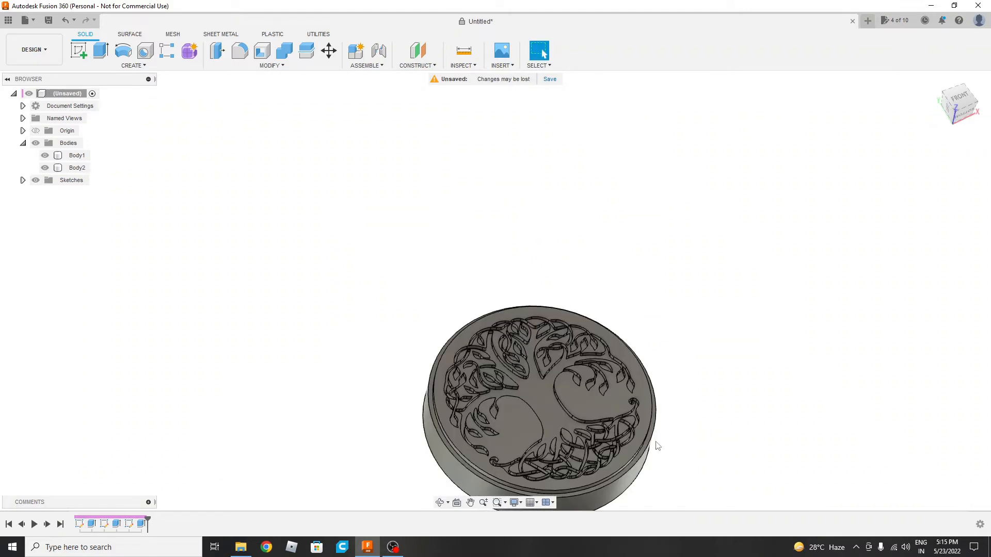
{"action": "scroll", "coordinate": [638, 433], "scroll_direction": "up", "scroll_amount": 5}
{"action": "scroll", "coordinate": [646, 438], "scroll_direction": "down", "scroll_amount": 7}
{"action": "middle_click_drag", "start_coordinate": [661, 289], "coordinate": [605, 299], "text": "shift"}
{"action": "scroll", "coordinate": [570, 310], "scroll_direction": "up", "scroll_amount": 3}
{"action": "middle_click_drag", "start_coordinate": [599, 268], "coordinate": [681, 143], "text": "shift"}
{"action": "left_click_drag", "start_coordinate": [680, 143], "coordinate": [684, 124], "text": "shift"}
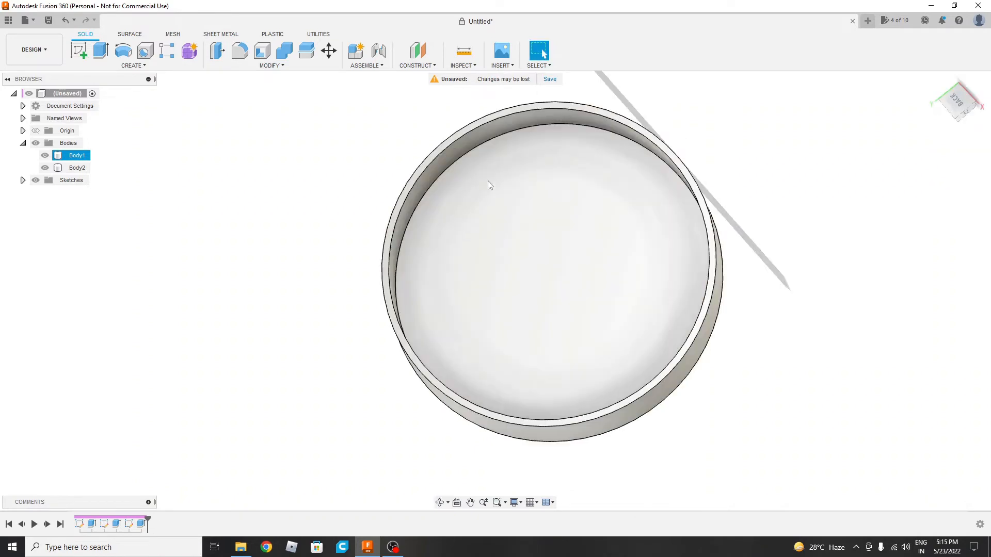
{"action": "middle_click_drag", "start_coordinate": [636, 178], "coordinate": [625, 265], "text": "shift"}
Step: Create a new sketch on the disc's back face inside the ring
{"action": "left_click", "coordinate": [961, 107]}
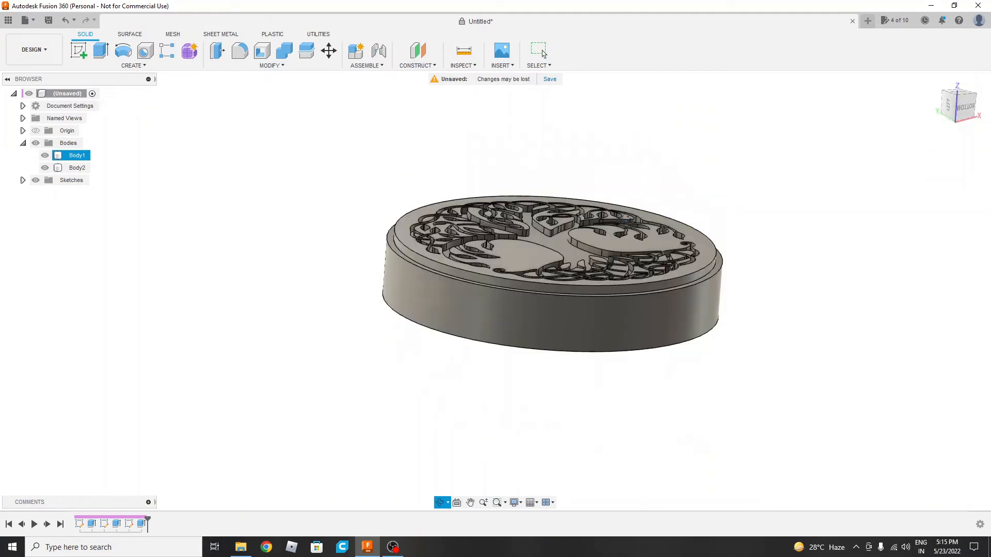
{"action": "left_click", "coordinate": [959, 106]}
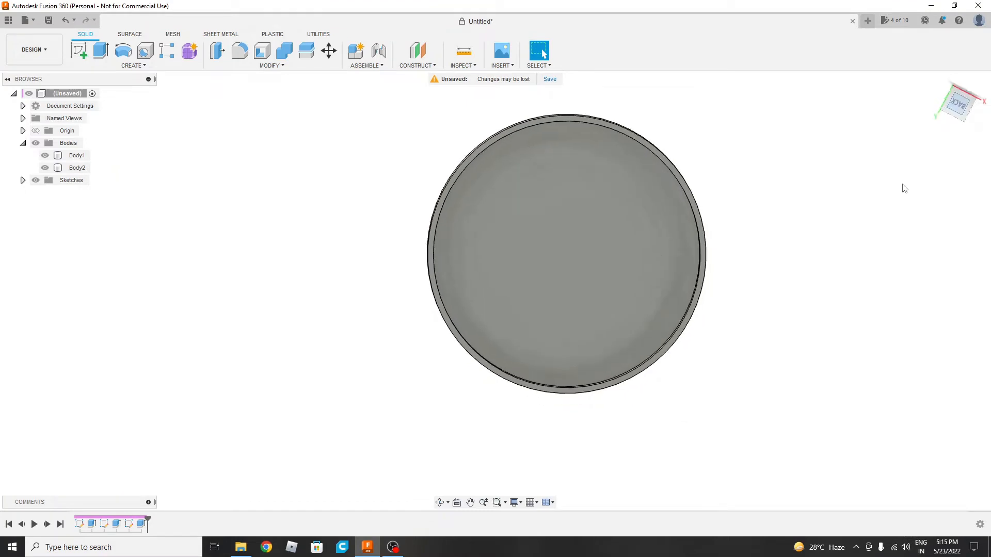
{"action": "scroll", "coordinate": [846, 223], "scroll_direction": "down", "scroll_amount": 3}
{"action": "scroll", "coordinate": [684, 174], "scroll_direction": "up", "scroll_amount": 4}
{"action": "scroll", "coordinate": [677, 171], "scroll_direction": "up", "scroll_amount": 2}
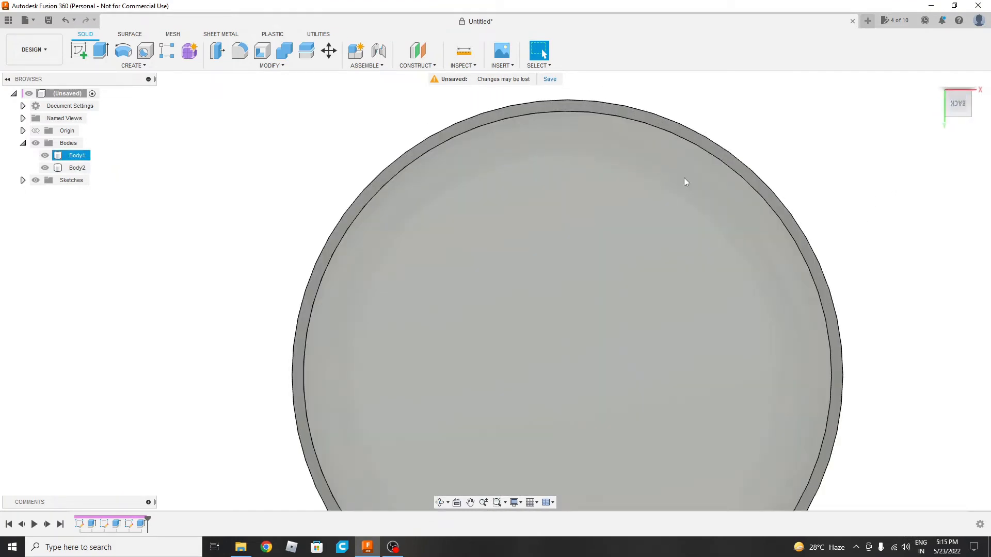
{"action": "left_click", "coordinate": [684, 181]}
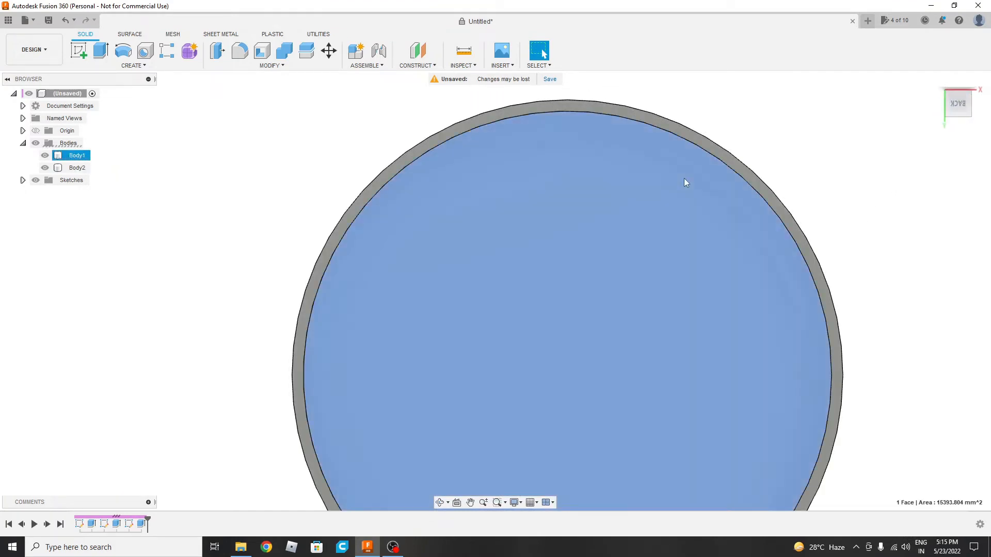
{"action": "scroll", "coordinate": [664, 263], "scroll_direction": "down", "scroll_amount": 5}
{"action": "mouse_move", "coordinate": [655, 264]}
{"action": "middle_mouse_down", "text": "shift"}
{"action": "mouse_move", "coordinate": [687, 248]}
{"action": "mouse_move", "coordinate": [641, 270]}
{"action": "middle_mouse_up", "text": "shift"}
{"action": "right_click", "coordinate": [621, 261]}
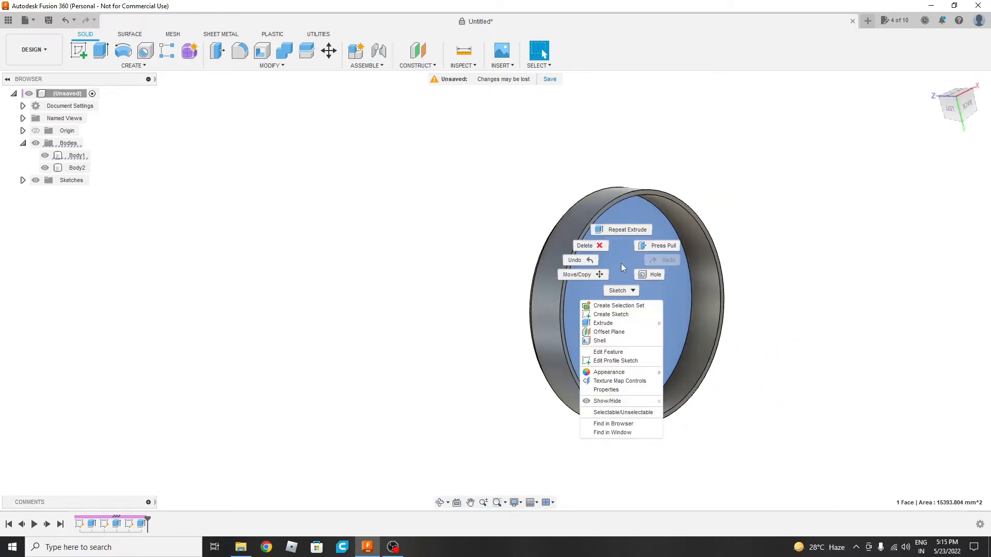
{"action": "left_click", "coordinate": [615, 314]}
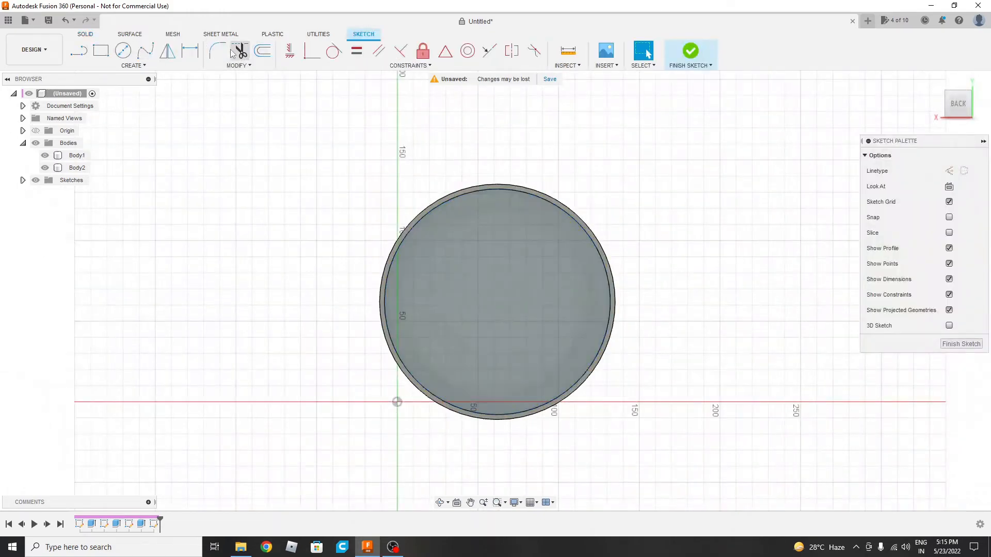
Step: Offset the disc's circle 3 mm inward on the back face and finish the sketch
{"action": "left_click", "coordinate": [508, 193]}
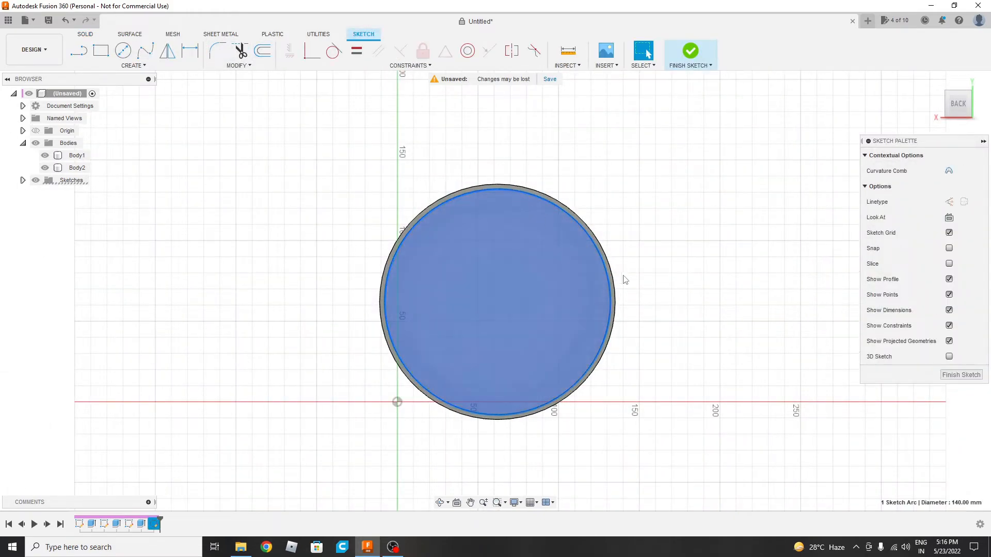
{"action": "key", "text": "p"}
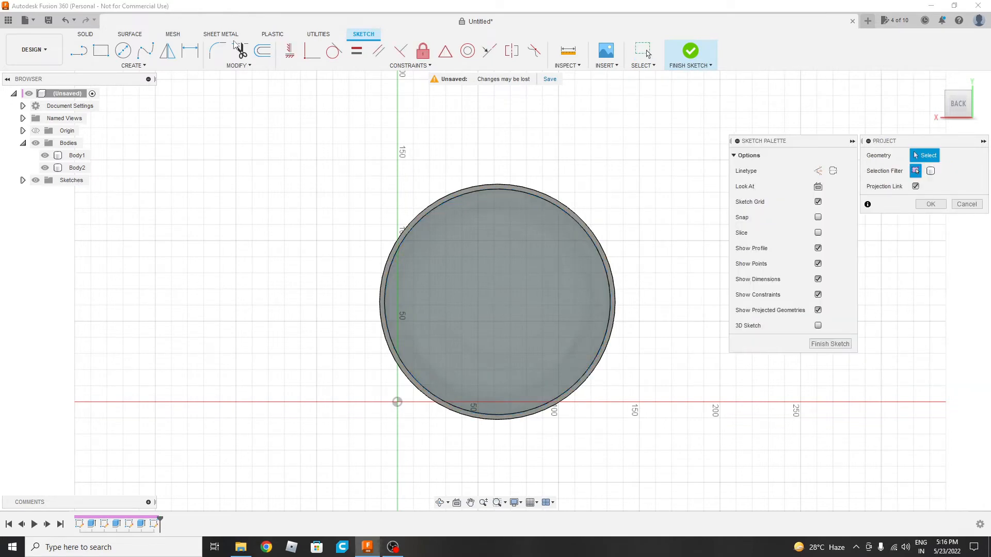
{"action": "left_click", "coordinate": [261, 51]}
{"action": "left_click", "coordinate": [554, 205]}
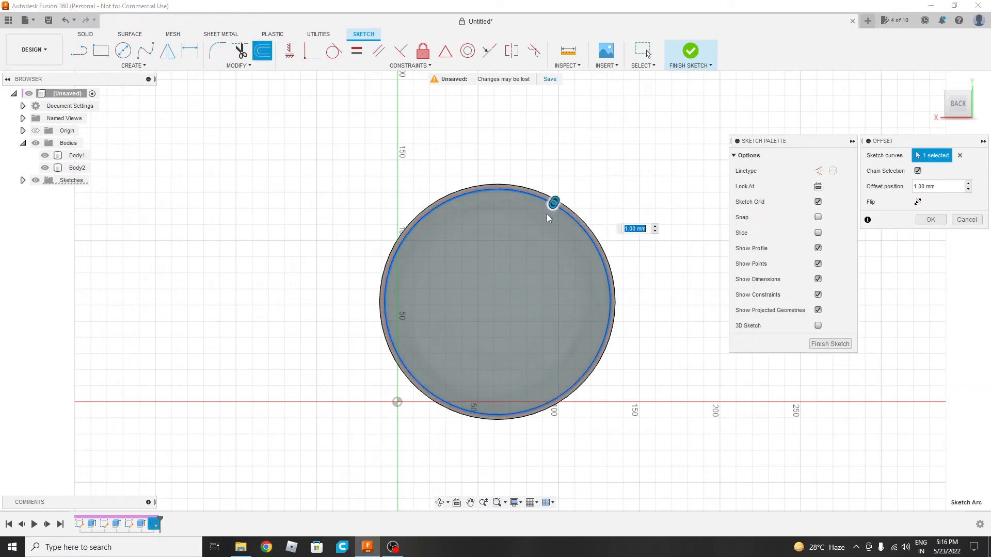
{"action": "left_click_drag", "start_coordinate": [951, 187], "coordinate": [853, 189]}
{"action": "type", "text": "3"}
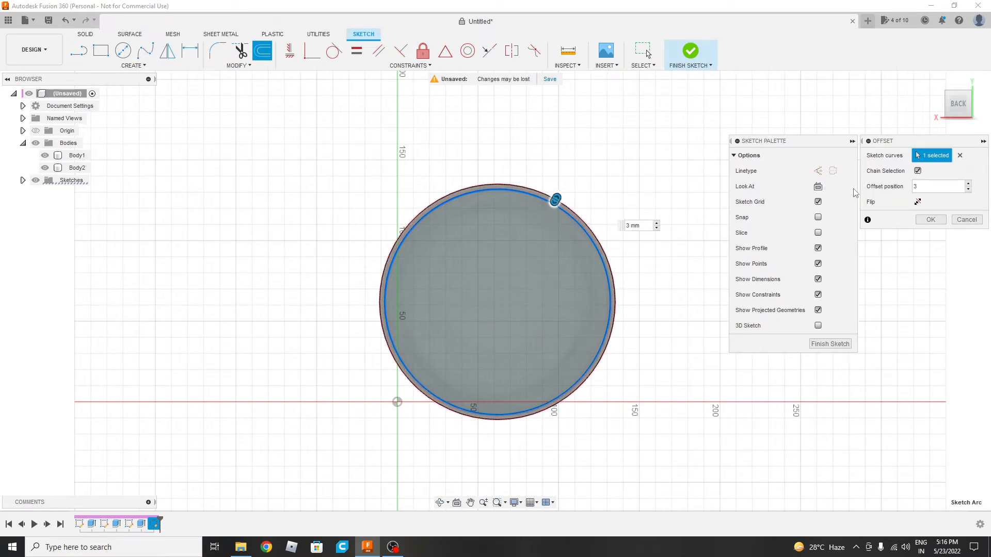
{"action": "left_click", "coordinate": [918, 201]}
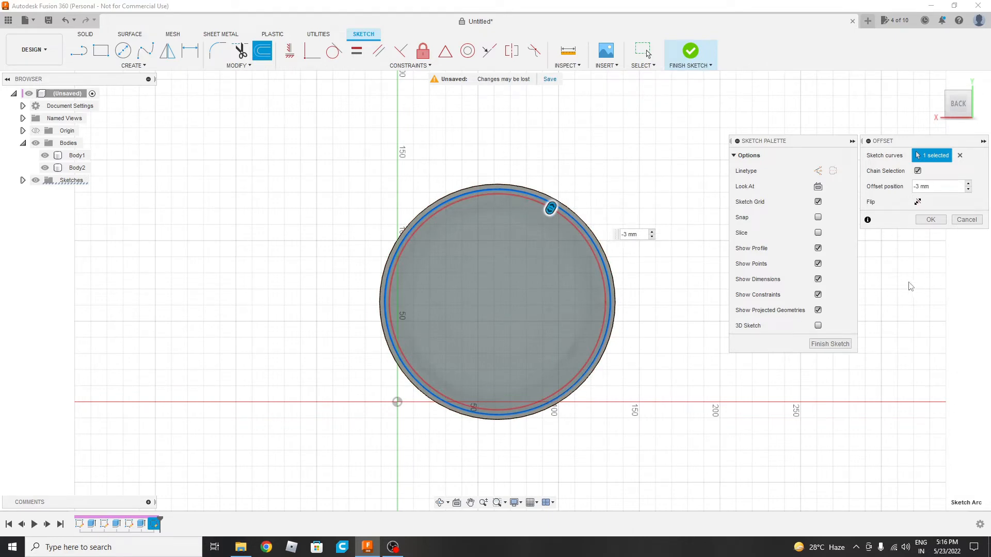
{"action": "left_click", "coordinate": [931, 220]}
{"action": "middle_click_drag", "start_coordinate": [578, 178], "coordinate": [599, 258], "text": "shift"}
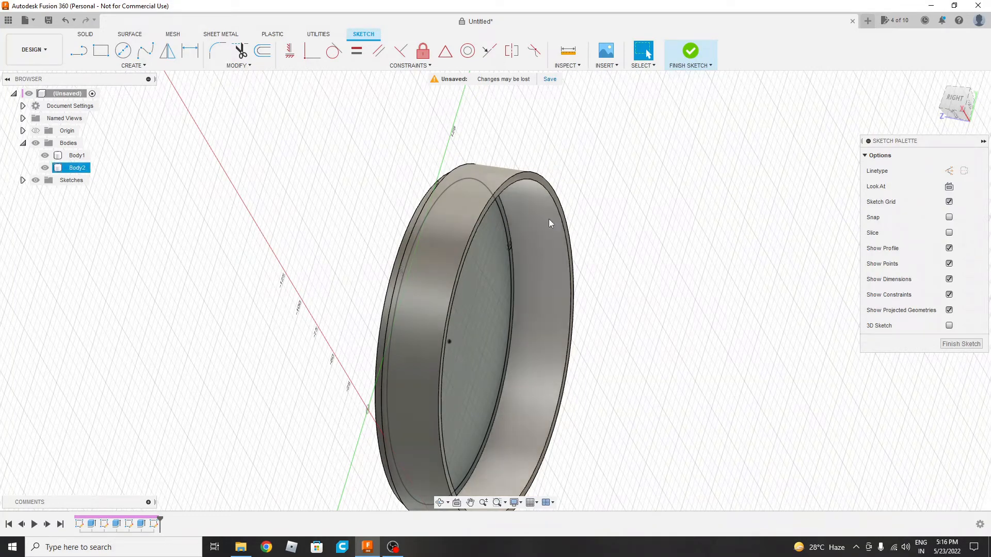
{"action": "middle_click_drag", "start_coordinate": [403, 229], "coordinate": [512, 227], "text": "shift"}
{"action": "left_click", "coordinate": [461, 204]}
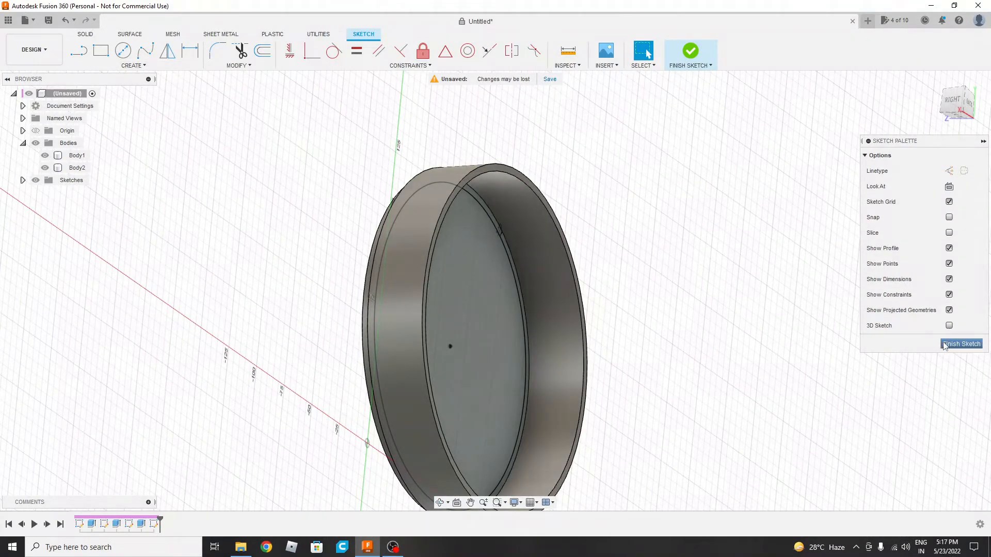
{"action": "left_click", "coordinate": [961, 344]}
Step: Extrude the inner ring profile 25 mm to the outer ring's rim and join it to the ring, with the disc body hidden
{"action": "left_click", "coordinate": [101, 51]}
{"action": "scroll", "coordinate": [542, 286], "scroll_direction": "up", "scroll_amount": 2}
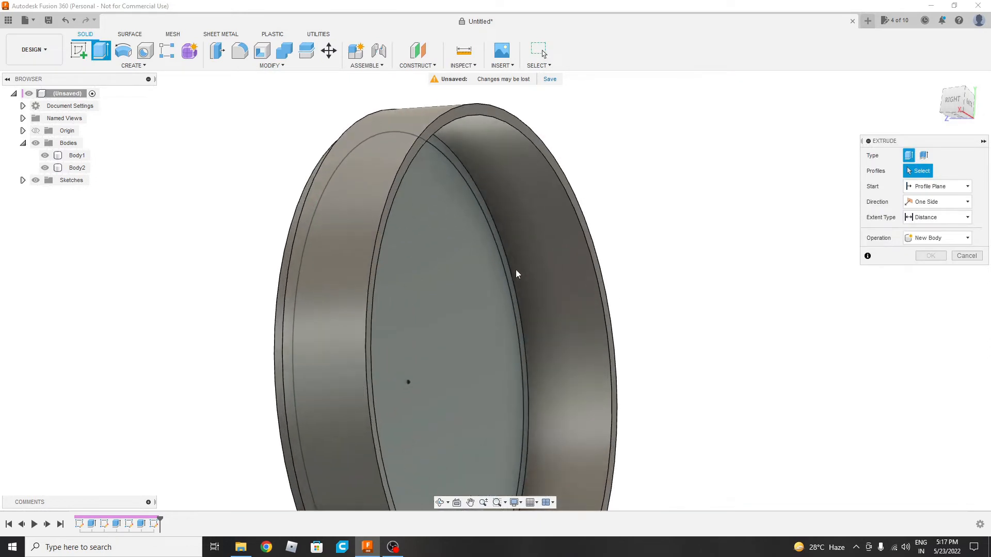
{"action": "left_click", "coordinate": [518, 264]}
{"action": "scroll", "coordinate": [615, 353], "scroll_direction": "down", "scroll_amount": 2}
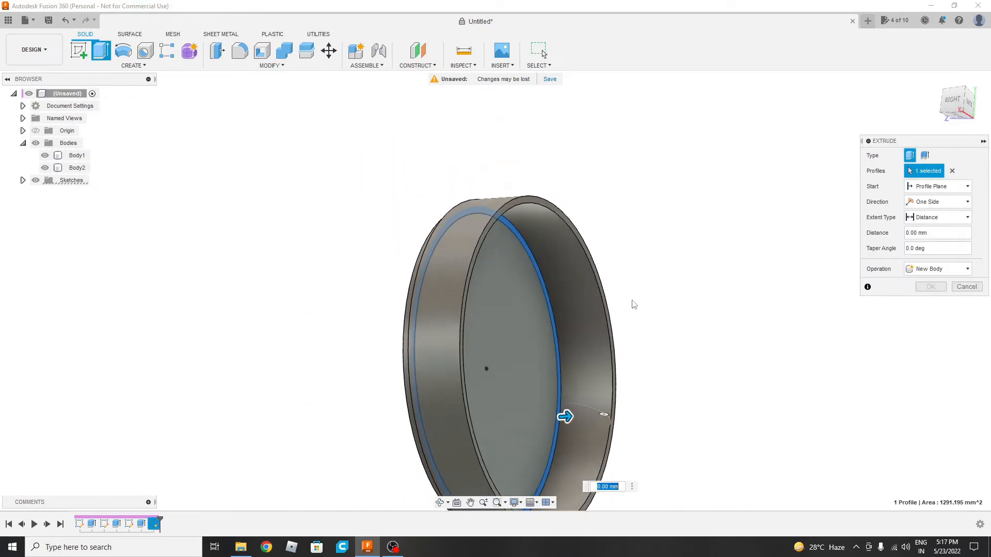
{"action": "middle_click_drag", "start_coordinate": [640, 220], "coordinate": [641, 248], "text": "shift"}
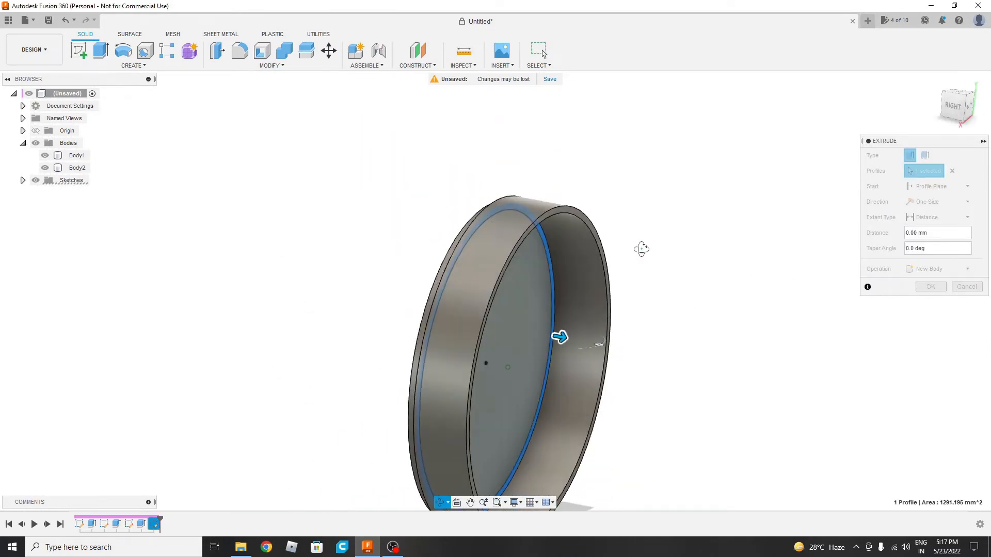
{"action": "scroll", "coordinate": [588, 219], "scroll_direction": "up", "scroll_amount": 2}
{"action": "left_click", "coordinate": [589, 215]}
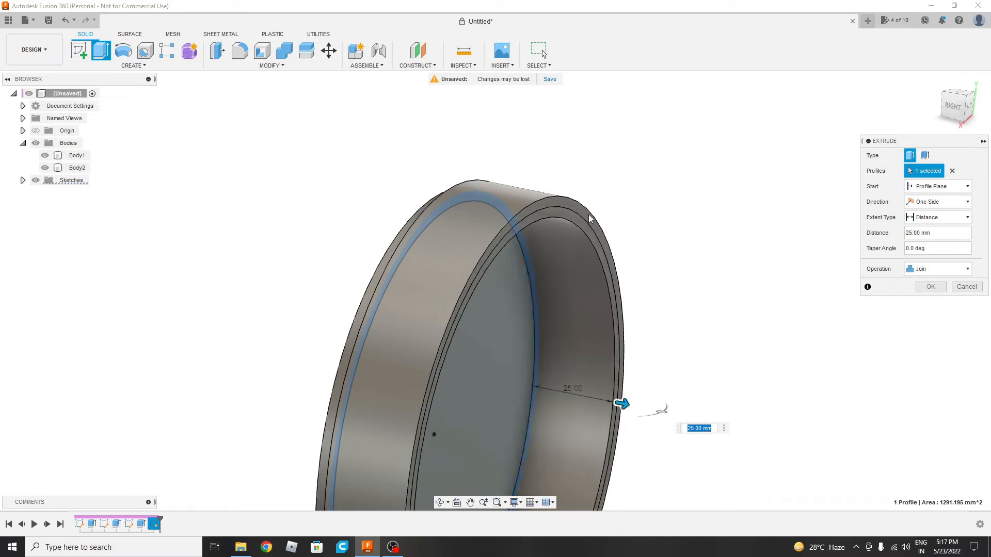
{"action": "scroll", "coordinate": [707, 376], "scroll_direction": "down", "scroll_amount": 4}
{"action": "middle_click_drag", "start_coordinate": [712, 346], "coordinate": [791, 324], "text": "shift"}
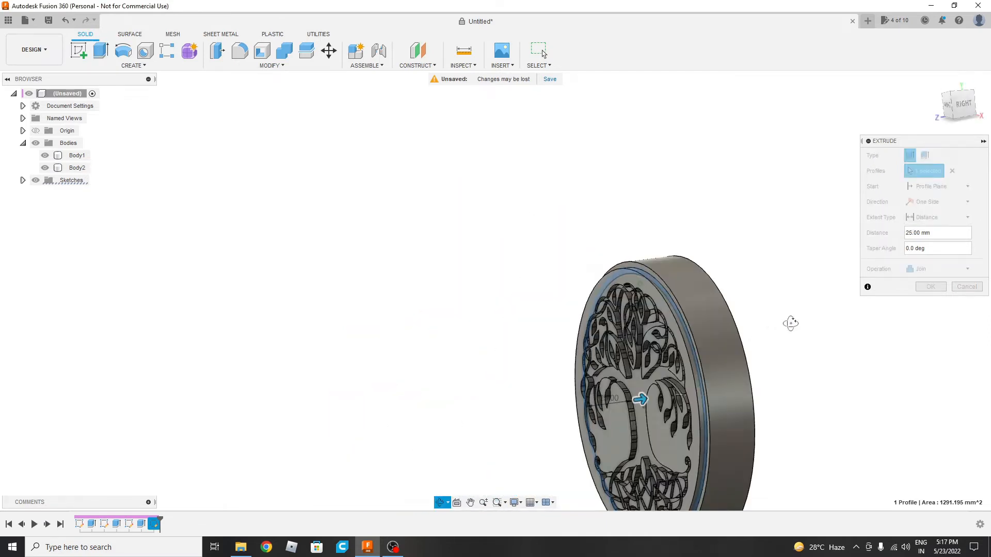
{"action": "left_click", "coordinate": [45, 155]}
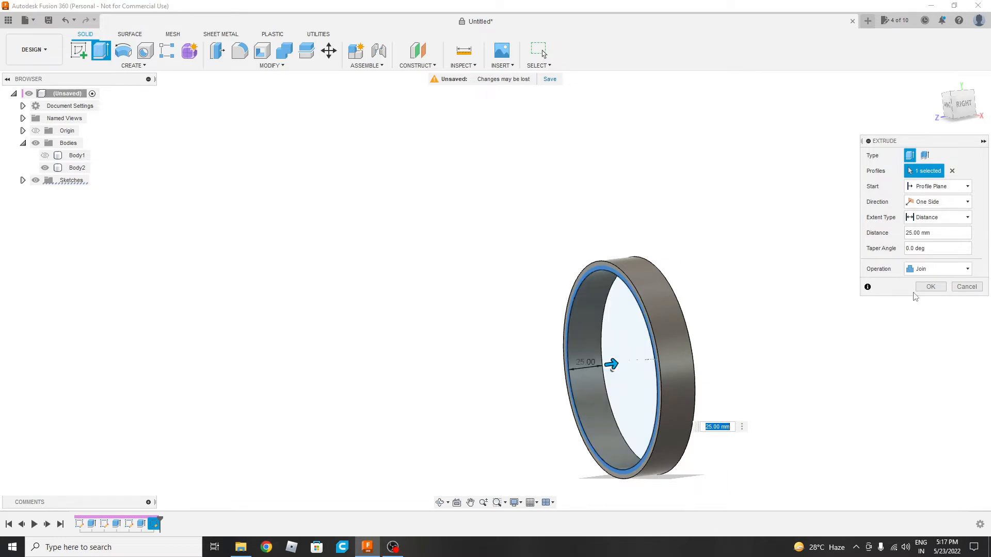
{"action": "left_click", "coordinate": [931, 287]}
Step: Make the hidden disc body visible again inside the widened ring
{"action": "mouse_move", "coordinate": [793, 320]}
{"action": "middle_mouse_down", "text": "shift"}
{"action": "mouse_move", "coordinate": [761, 327]}
{"action": "mouse_move", "coordinate": [785, 345]}
{"action": "mouse_move", "coordinate": [735, 290]}
{"action": "mouse_move", "coordinate": [746, 368]}
{"action": "mouse_move", "coordinate": [757, 279]}
{"action": "mouse_move", "coordinate": [799, 328]}
{"action": "middle_mouse_up", "text": "shift"}
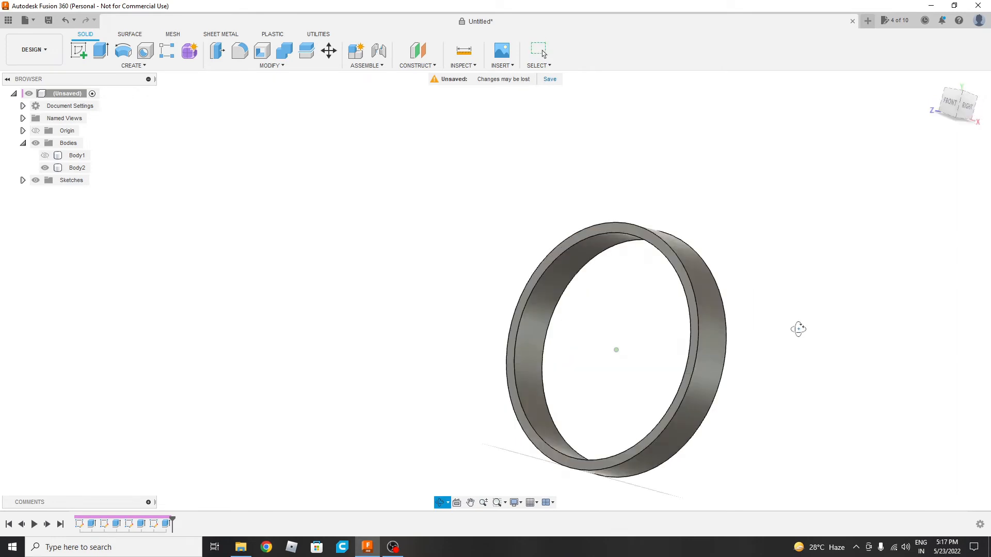
{"action": "left_click", "coordinate": [44, 155]}
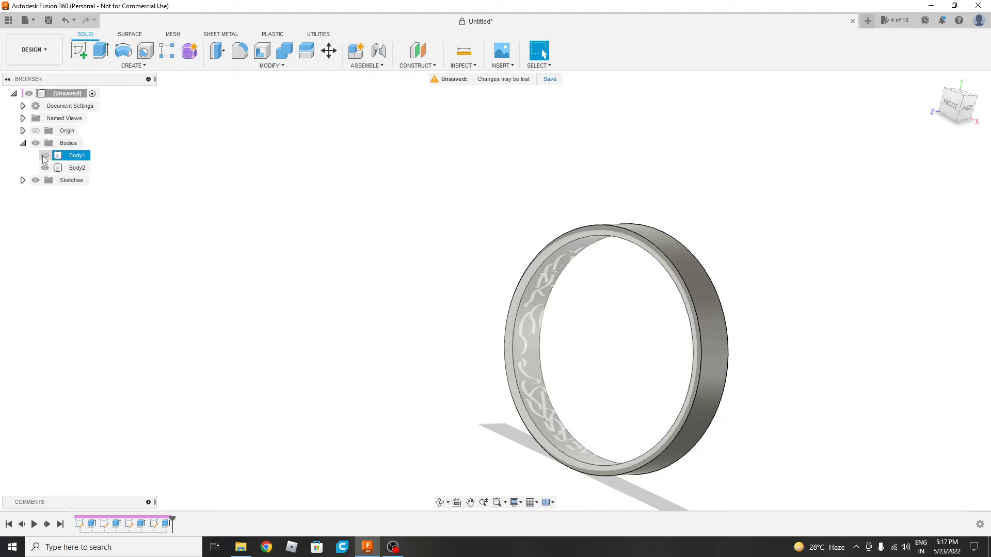
{"action": "left_click", "coordinate": [45, 157]}
Step: Examine the disc and widened ring from the side, the back and the engraved front
{"action": "scroll", "coordinate": [646, 367], "scroll_direction": "up", "scroll_amount": 3}
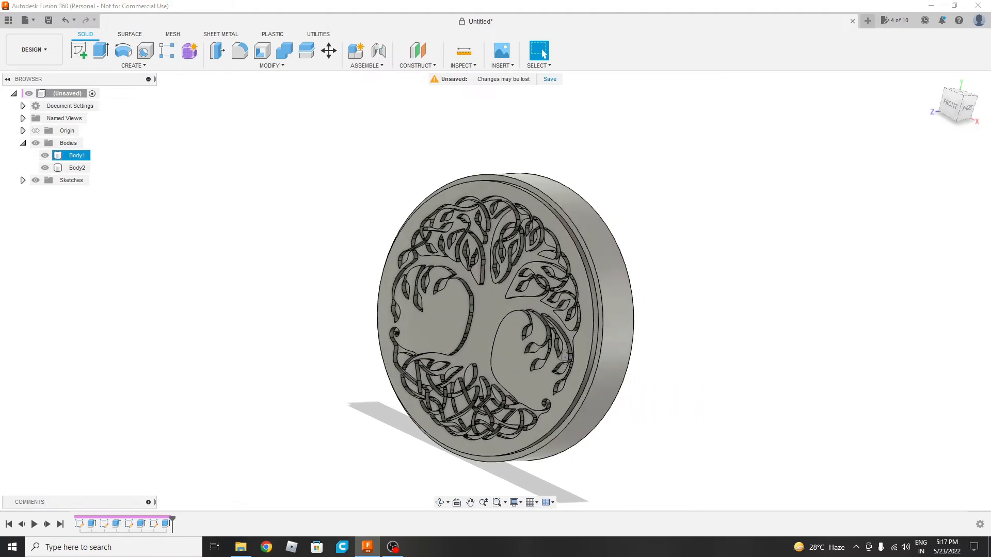
{"action": "middle_click_drag", "start_coordinate": [565, 356], "coordinate": [516, 315], "text": "shift"}
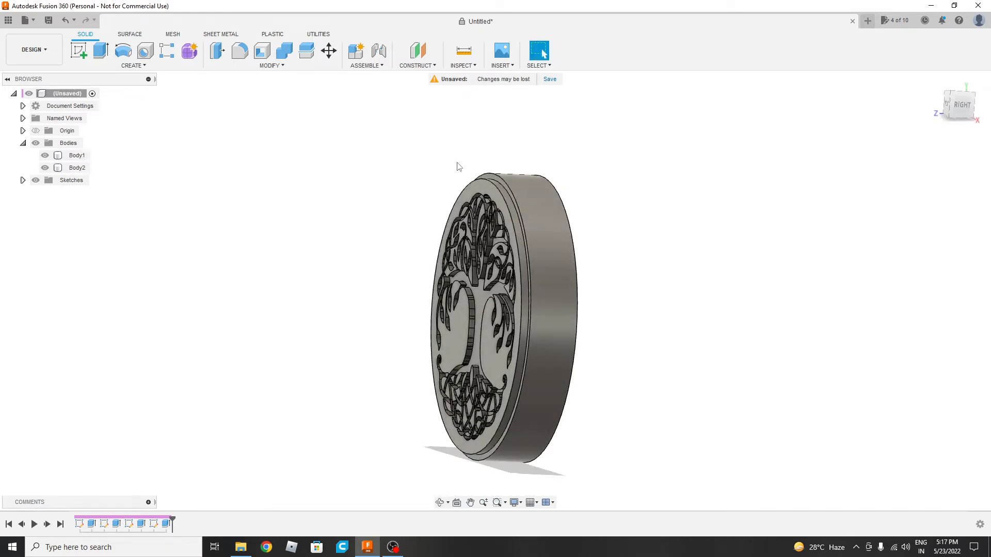
{"action": "middle_click_drag", "start_coordinate": [547, 331], "coordinate": [544, 54], "text": "shift"}
{"action": "scroll", "coordinate": [539, 234], "scroll_direction": "up", "scroll_amount": 5}
{"action": "middle_click_drag", "start_coordinate": [536, 300], "coordinate": [586, 255], "text": "shift"}
{"action": "scroll", "coordinate": [615, 238], "scroll_direction": "down", "scroll_amount": 6}
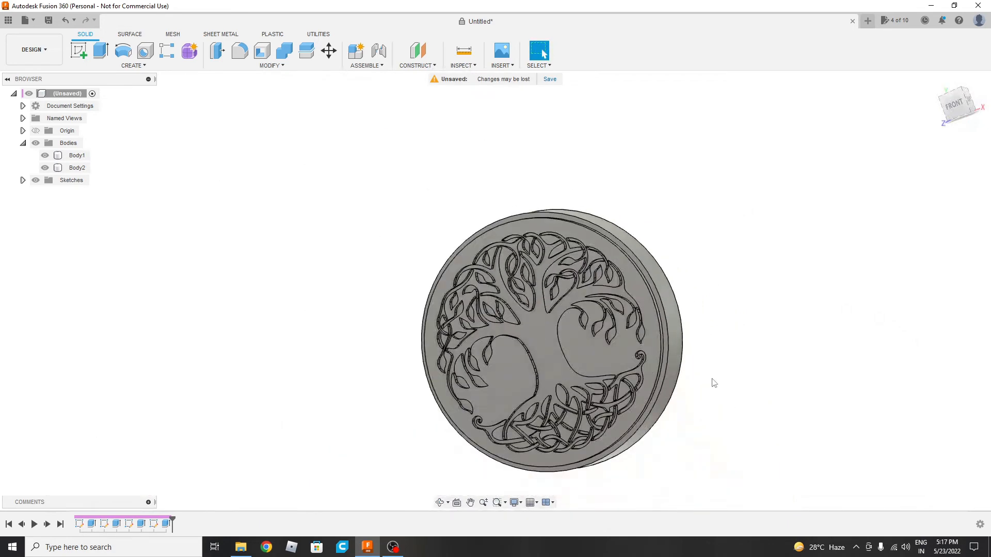
{"action": "middle_click_drag", "start_coordinate": [726, 382], "coordinate": [676, 328]}
{"action": "left_click", "coordinate": [958, 108]}
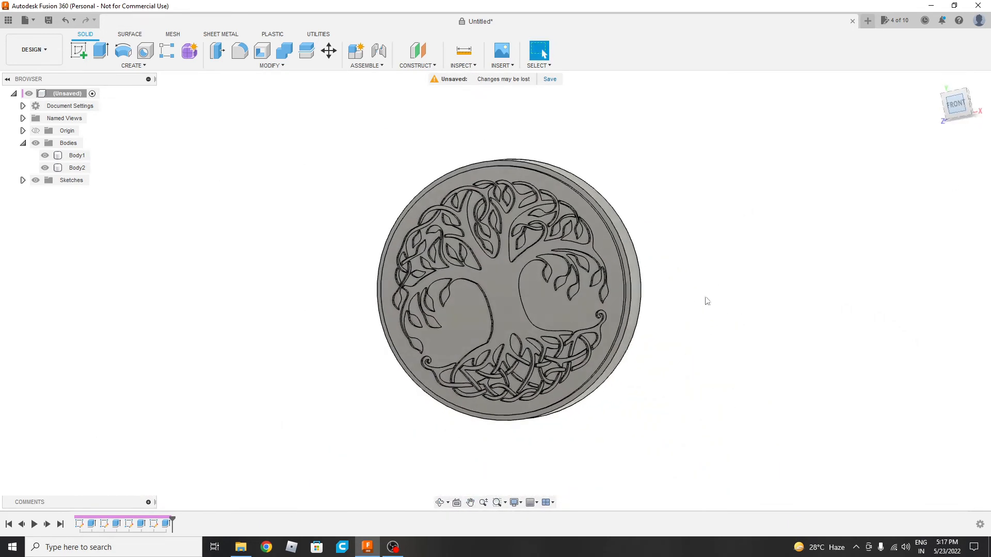
{"action": "left_click", "coordinate": [612, 249]}
{"action": "left_click", "coordinate": [697, 323]}
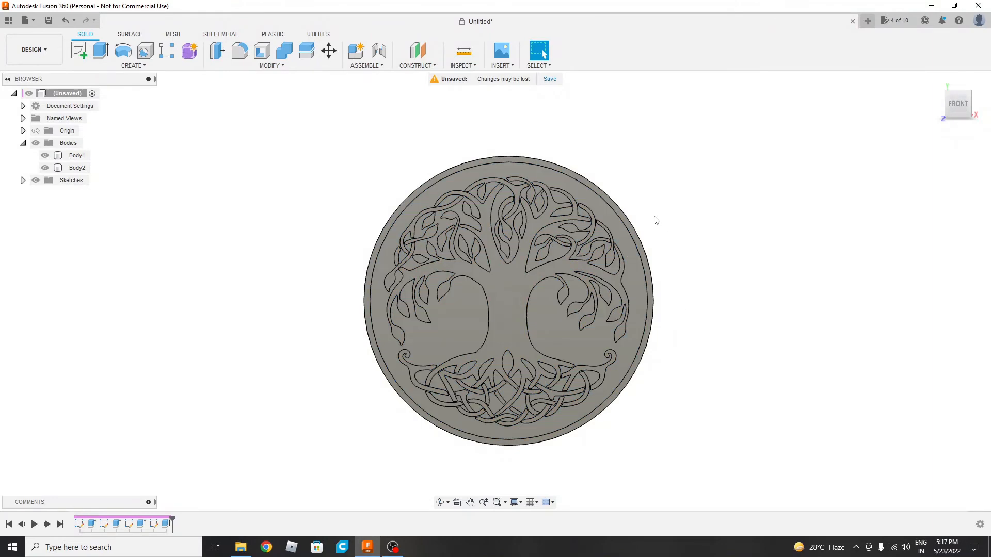
{"action": "scroll", "coordinate": [657, 220], "scroll_direction": "up", "scroll_amount": 3}
{"action": "mouse_move", "coordinate": [657, 220]}
{"action": "middle_mouse_down", "text": "shift"}
{"action": "mouse_move", "coordinate": [571, 221]}
{"action": "mouse_move", "coordinate": [527, 239]}
{"action": "mouse_move", "coordinate": [657, 237]}
{"action": "middle_mouse_up", "text": "shift"}
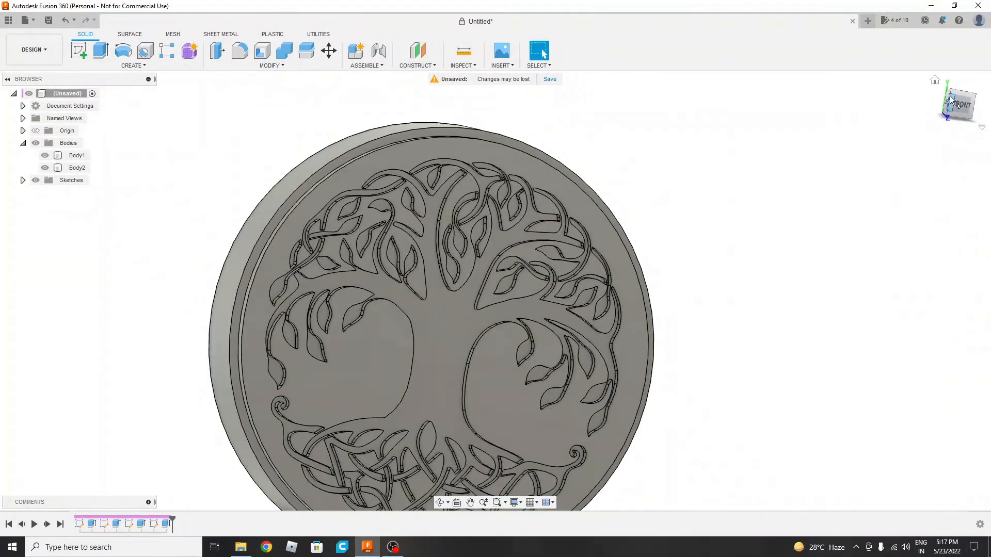
Step: Create a new sketch on the ring's front rim face around the engraved disc
{"action": "left_click", "coordinate": [955, 103]}
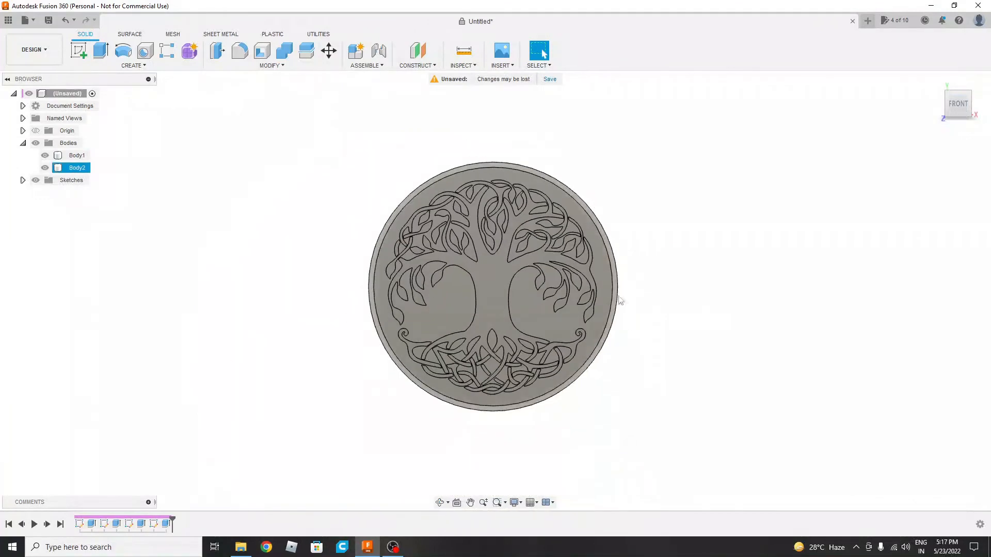
{"action": "middle_click_drag", "start_coordinate": [704, 332], "coordinate": [643, 289]}
{"action": "scroll", "coordinate": [538, 154], "scroll_direction": "up", "scroll_amount": 5}
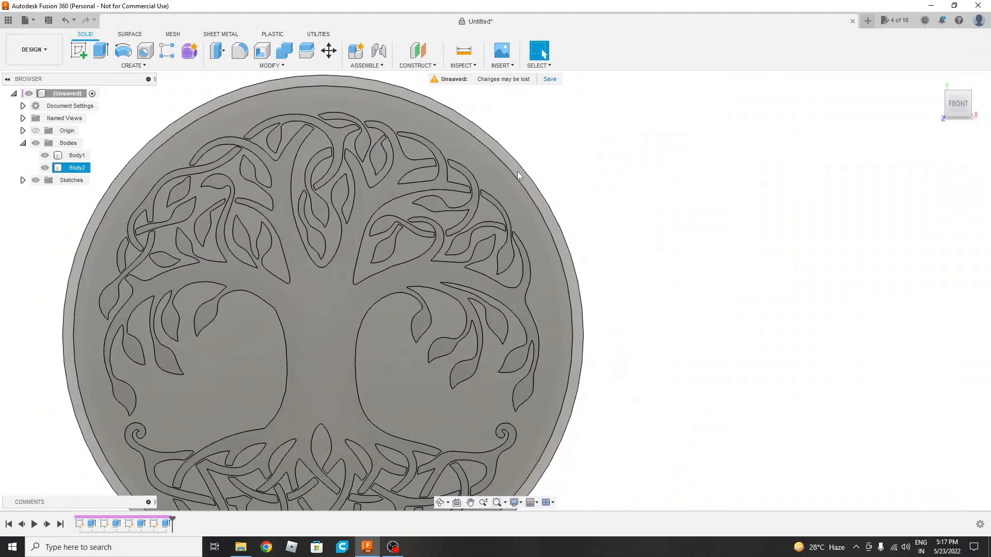
{"action": "left_click", "coordinate": [519, 175]}
{"action": "right_click", "coordinate": [519, 175]}
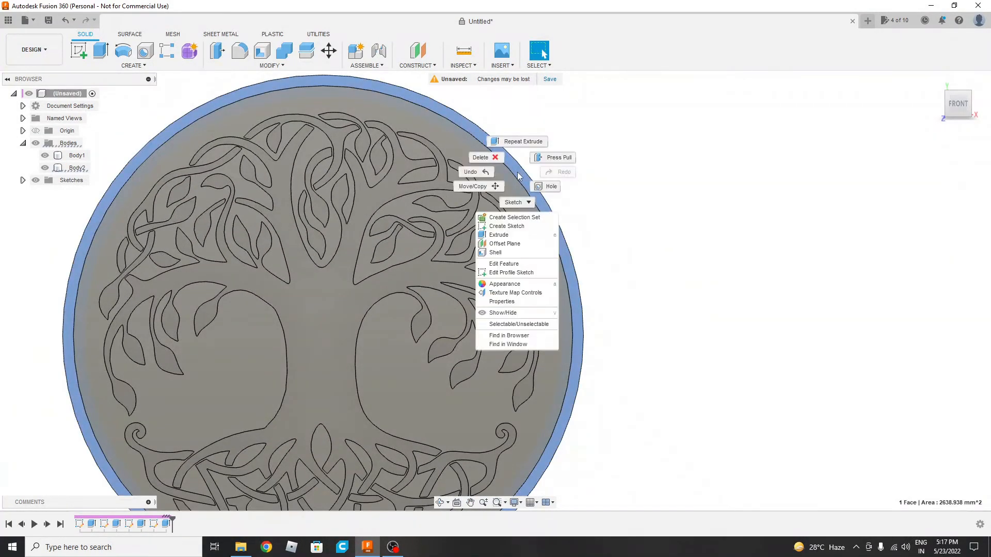
{"action": "left_click", "coordinate": [517, 226]}
Step: Project the disc's outer circular edge into the ring's front-face sketch
{"action": "left_click", "coordinate": [449, 238]}
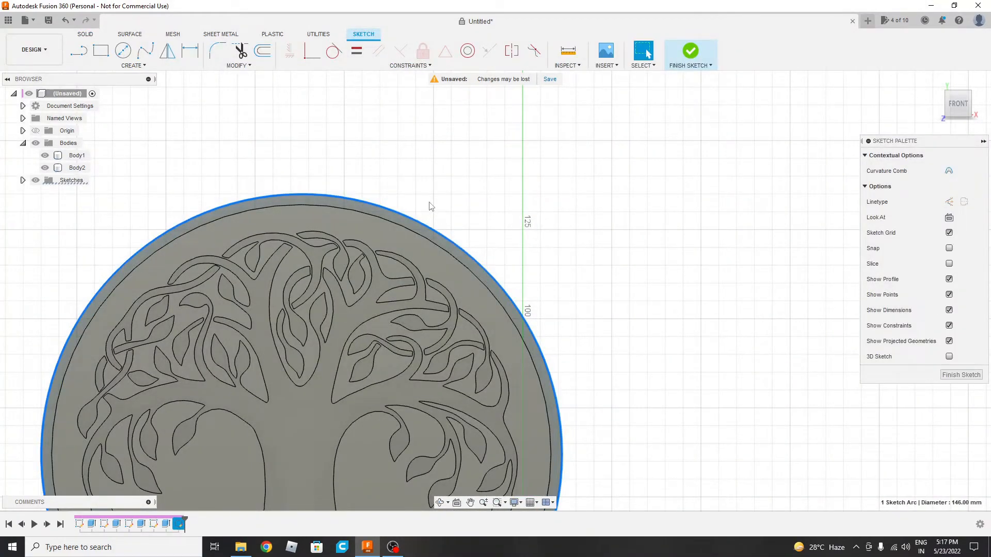
{"action": "key", "text": "p"}
{"action": "left_click", "coordinate": [429, 242]}
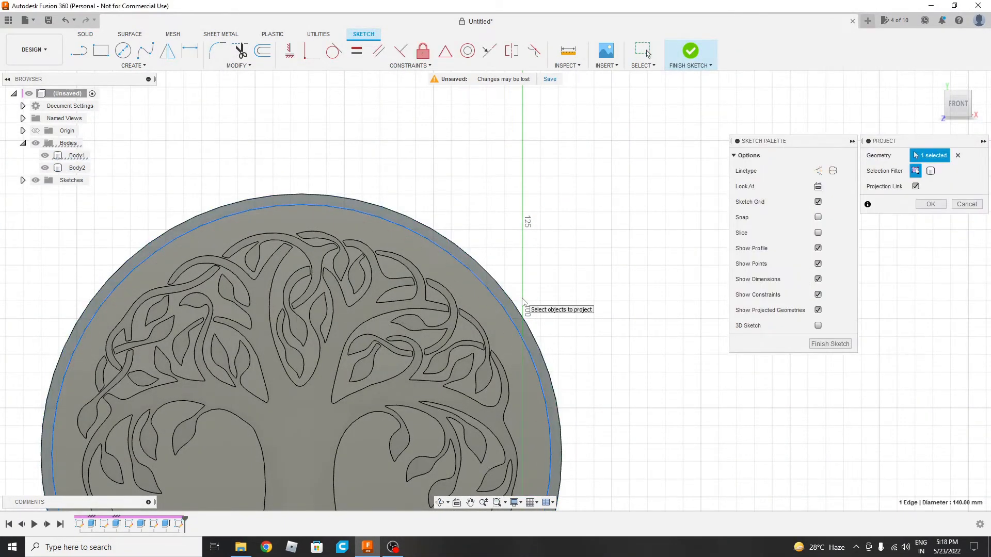
{"action": "scroll", "coordinate": [555, 300], "scroll_direction": "down", "scroll_amount": 3}
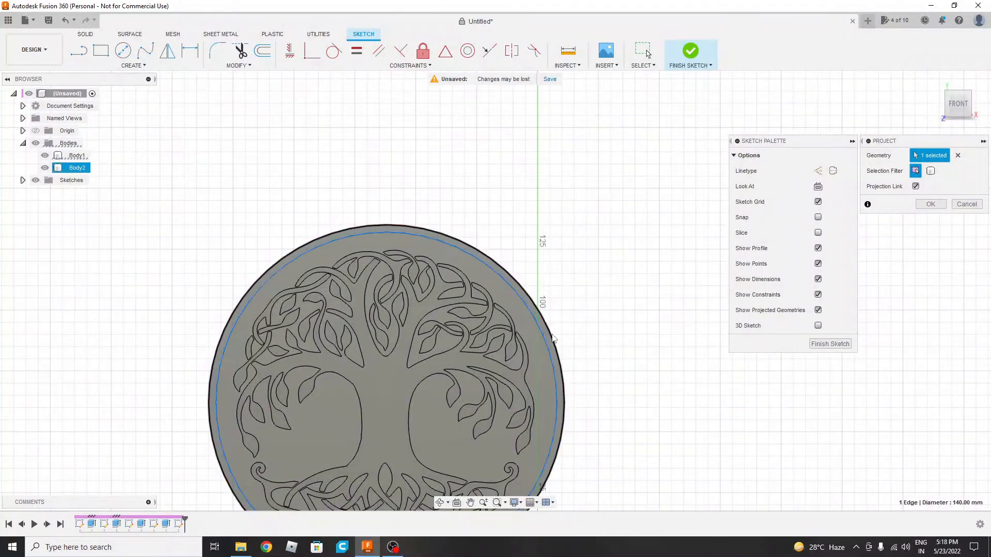
{"action": "left_click", "coordinate": [931, 204]}
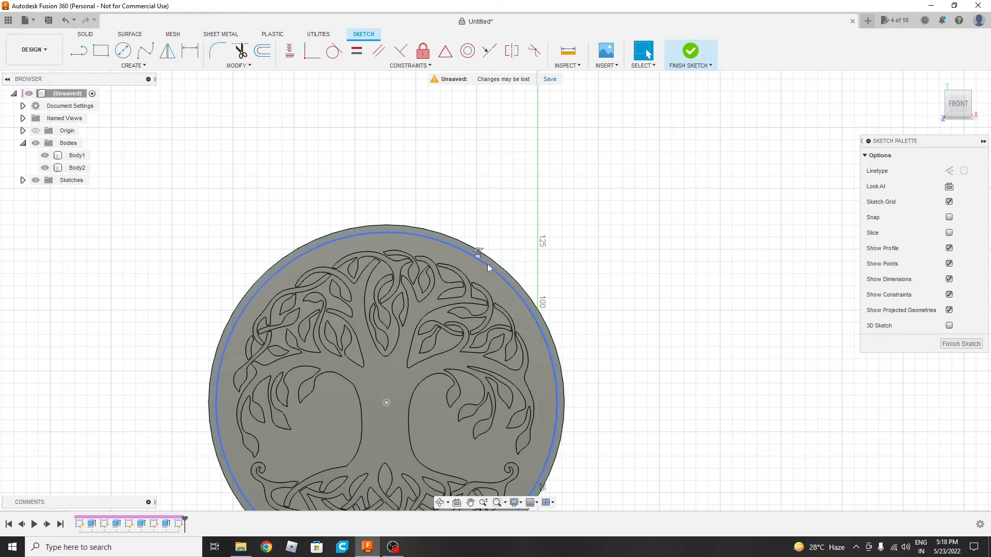
Step: Hide the disc body and finish the front-face sketch
{"action": "scroll", "coordinate": [529, 268], "scroll_direction": "down", "scroll_amount": 3}
{"action": "mouse_move", "coordinate": [573, 290]}
{"action": "middle_mouse_down", "text": "shift"}
{"action": "mouse_move", "coordinate": [573, 192]}
{"action": "mouse_move", "coordinate": [598, 254]}
{"action": "mouse_move", "coordinate": [644, 305]}
{"action": "middle_mouse_up", "text": "shift"}
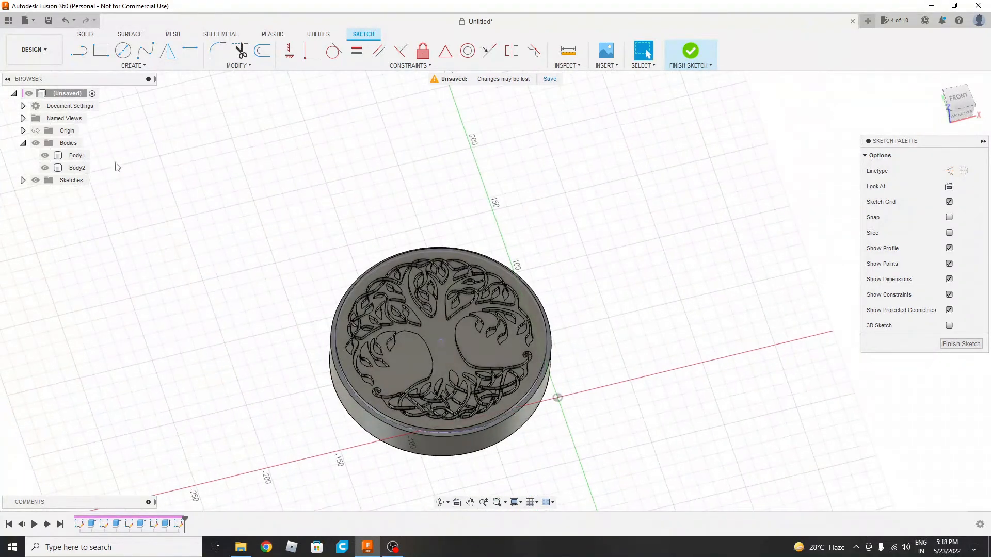
{"action": "left_click", "coordinate": [44, 155]}
{"action": "scroll", "coordinate": [576, 305], "scroll_direction": "up", "scroll_amount": 2}
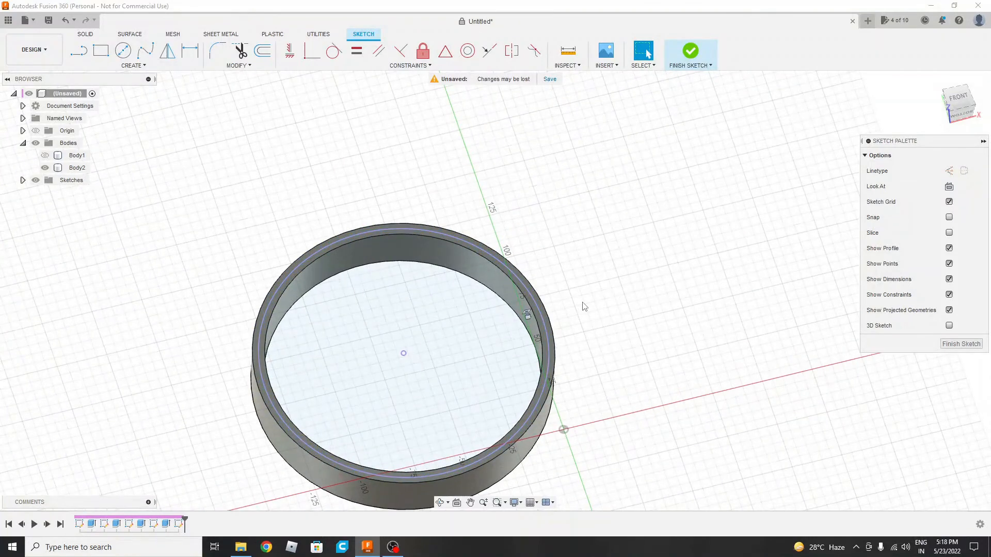
{"action": "left_click", "coordinate": [950, 345]}
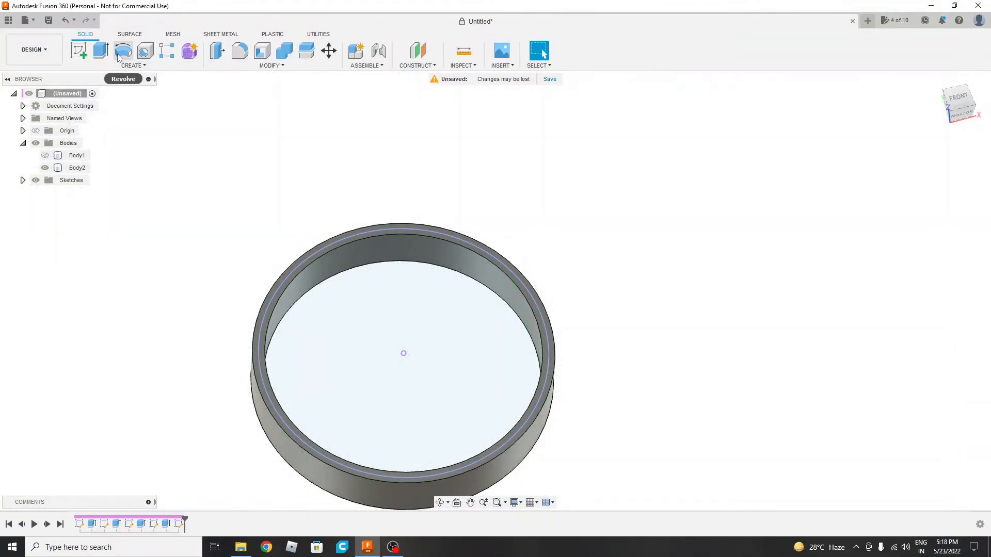
Step: Extrude the outer strip of the ring's front rim 4 mm forward to form a raised lip
{"action": "key", "text": "e"}
{"action": "scroll", "coordinate": [495, 295], "scroll_direction": "up", "scroll_amount": 3}
{"action": "left_click", "coordinate": [565, 295]}
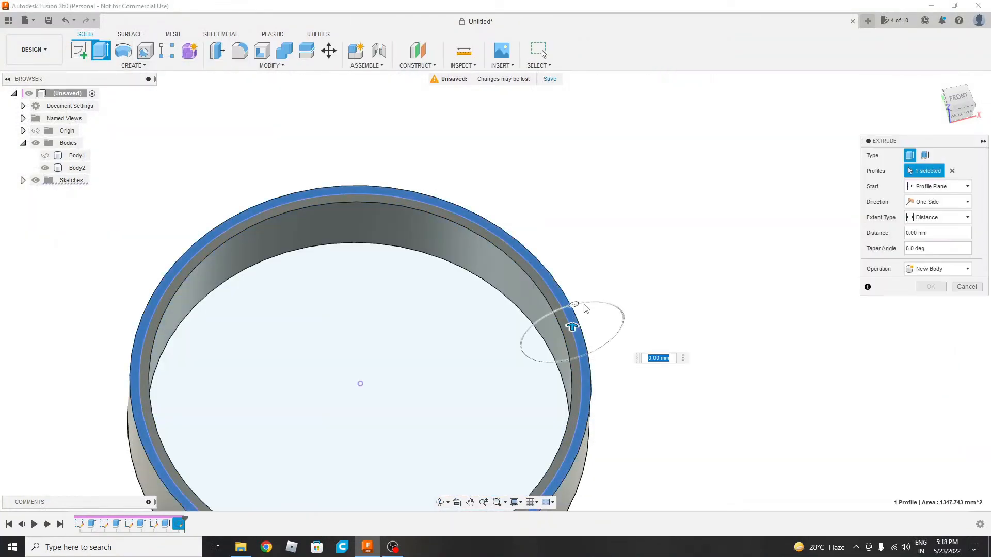
{"action": "scroll", "coordinate": [586, 309], "scroll_direction": "down", "scroll_amount": 3}
{"action": "middle_click_drag", "start_coordinate": [593, 310], "coordinate": [590, 270], "text": "shift"}
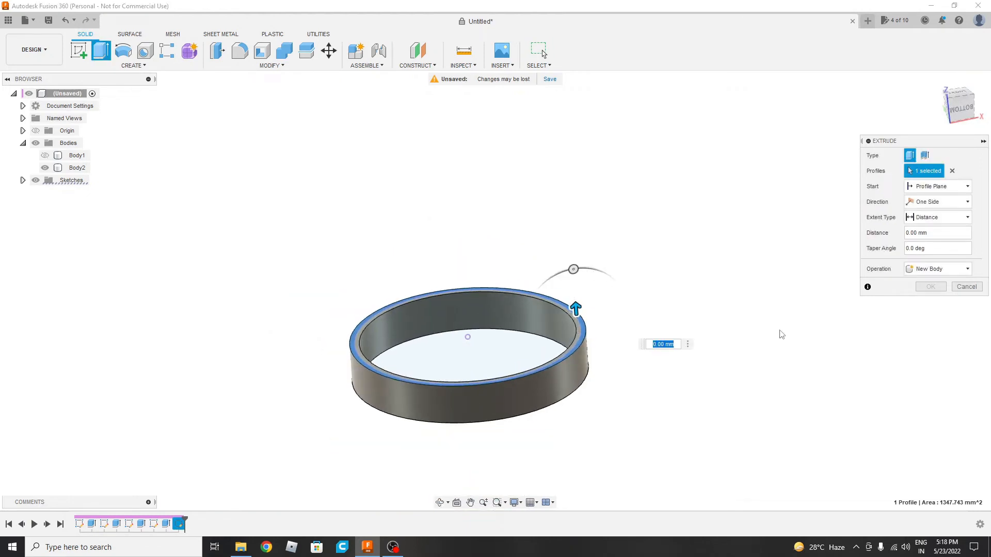
{"action": "left_click_drag", "start_coordinate": [938, 234], "coordinate": [847, 241]}
{"action": "type", "text": "4"}
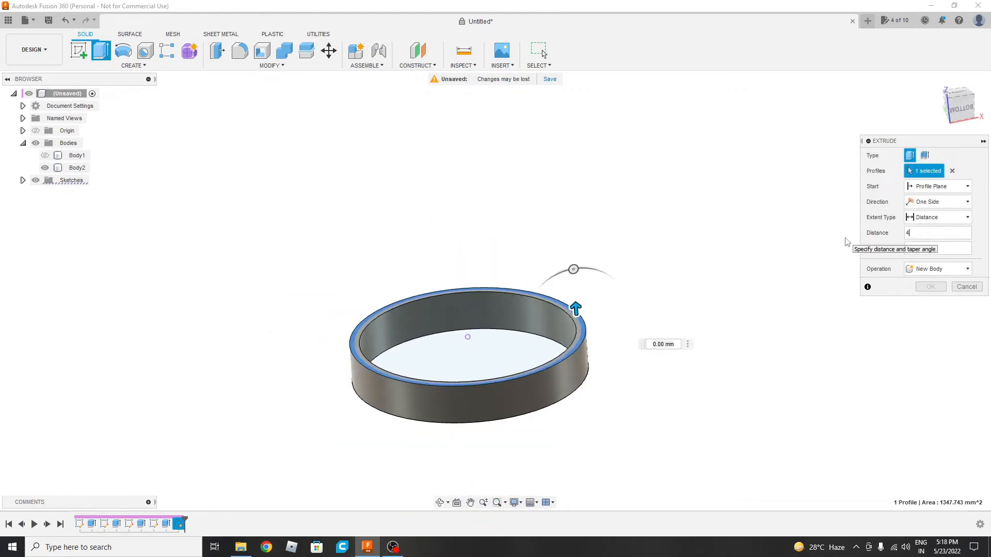
{"action": "key", "text": "Return"}
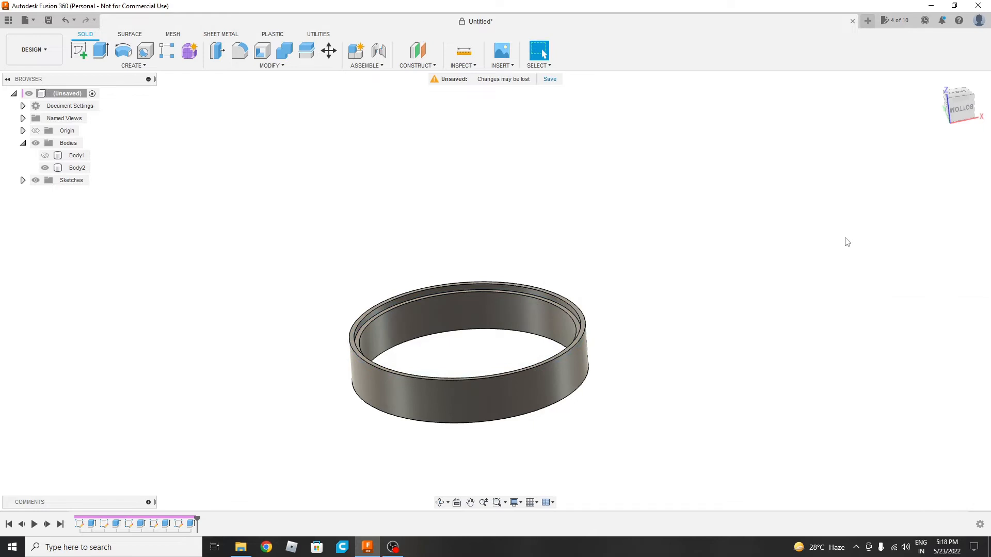
Step: Create a new sketch on the ring's flat back face
{"action": "middle_click_drag", "start_coordinate": [684, 241], "coordinate": [594, 309], "text": "shift"}
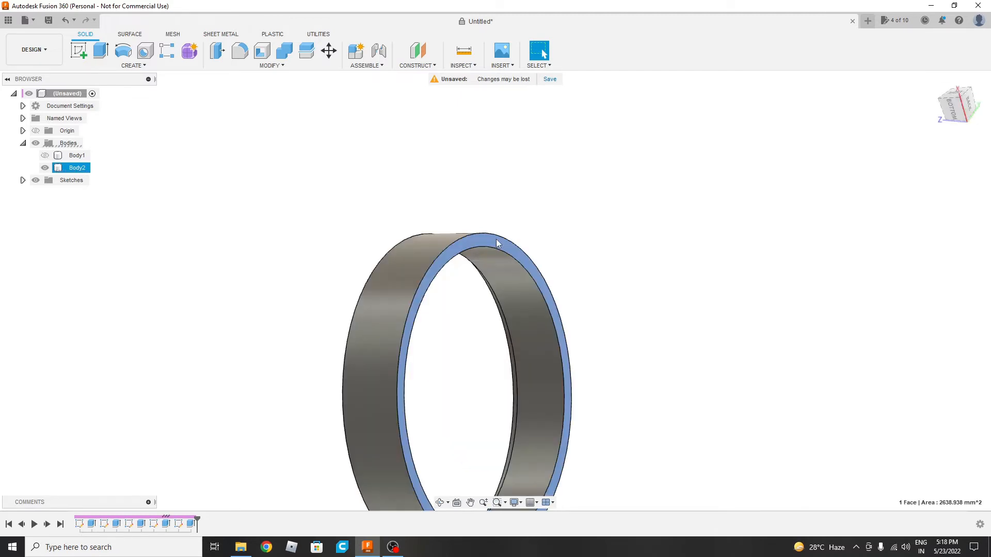
{"action": "scroll", "coordinate": [563, 341], "scroll_direction": "down", "scroll_amount": 5}
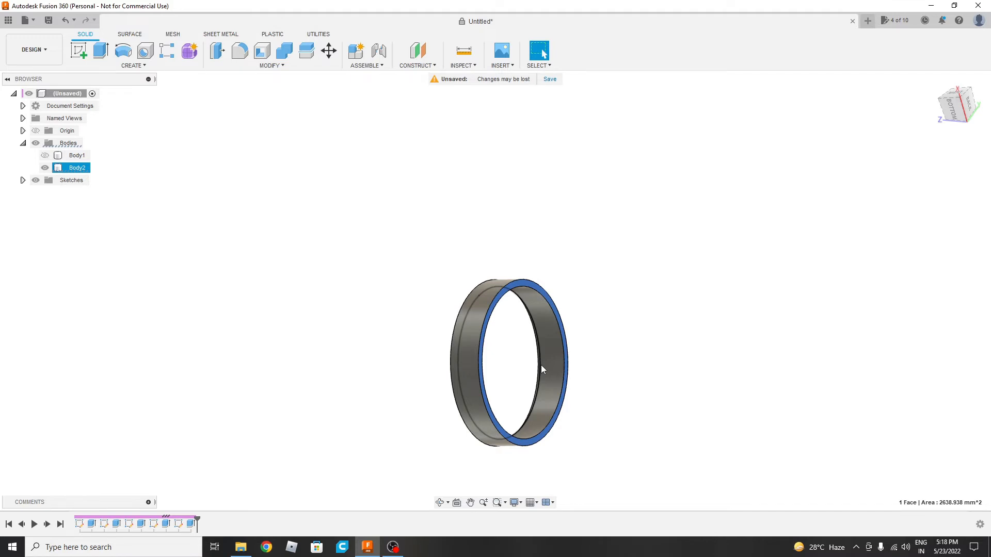
{"action": "left_click", "coordinate": [612, 336]}
{"action": "middle_click_drag", "start_coordinate": [520, 332], "coordinate": [495, 283], "text": "shift"}
{"action": "left_click", "coordinate": [497, 274]}
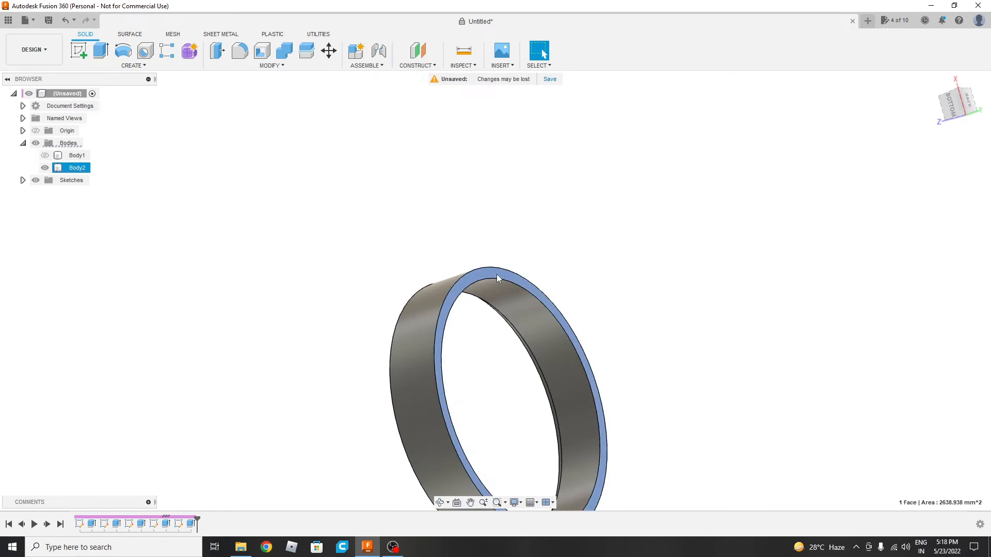
{"action": "right_click", "coordinate": [497, 275]}
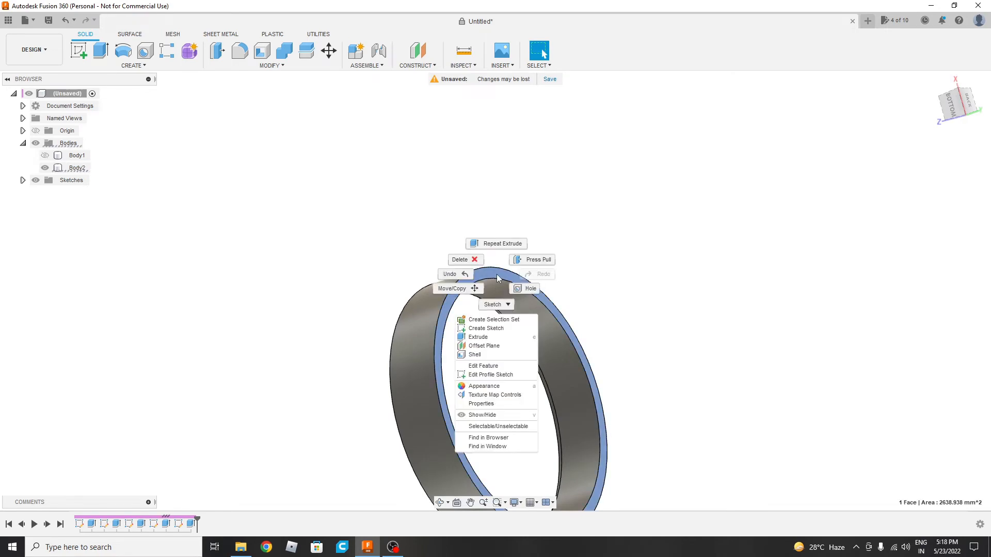
{"action": "left_click", "coordinate": [486, 329]}
Step: Project the inner circular edge of the ring's front lip into the back-face sketch and finish the sketch
{"action": "left_click", "coordinate": [605, 171]}
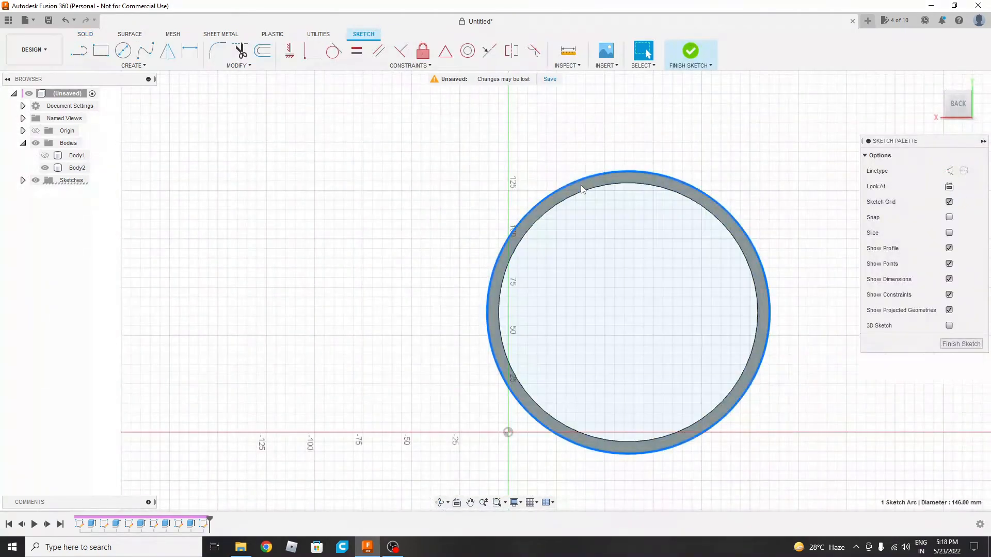
{"action": "key", "text": "p"}
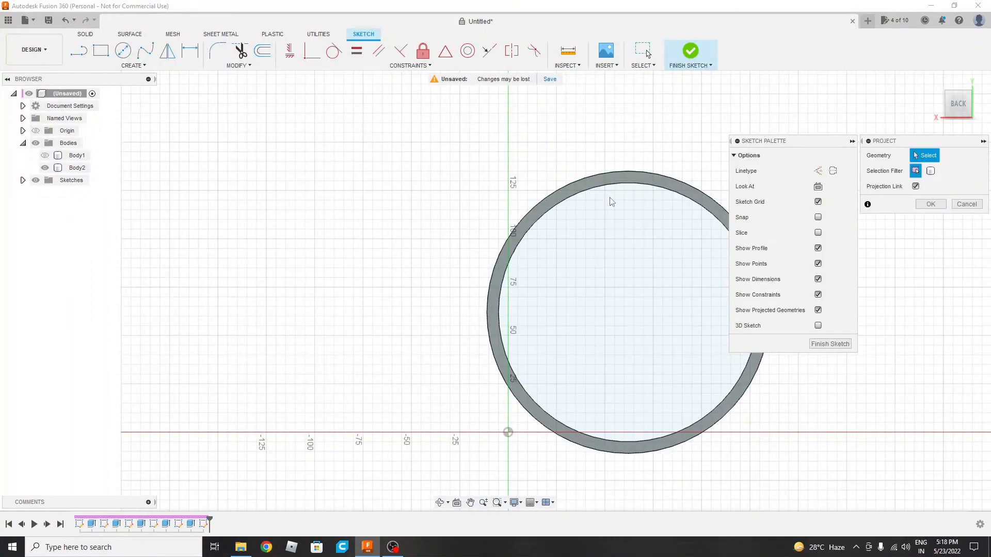
{"action": "scroll", "coordinate": [648, 290], "scroll_direction": "down", "scroll_amount": 3}
{"action": "middle_click_drag", "start_coordinate": [648, 290], "coordinate": [669, 201], "text": "shift"}
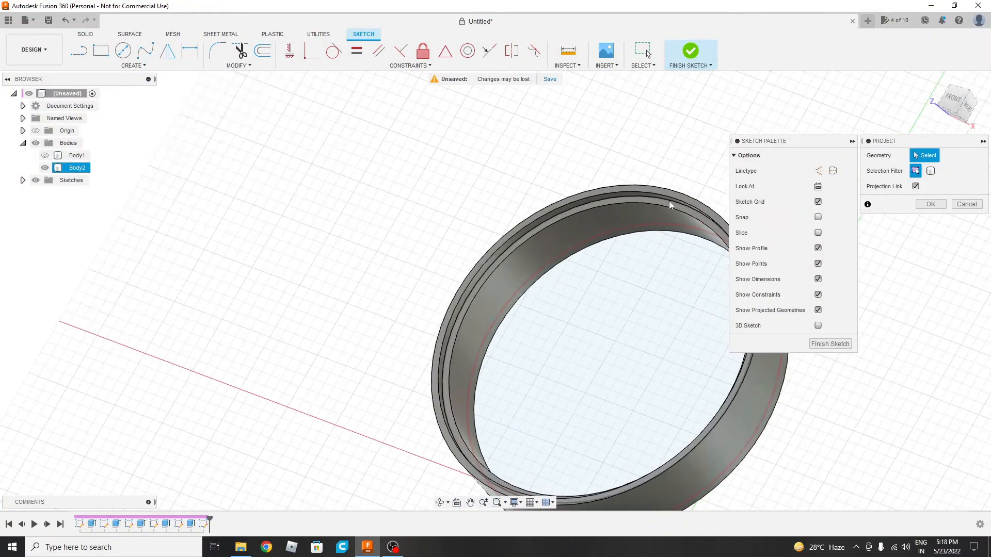
{"action": "left_click", "coordinate": [671, 199]}
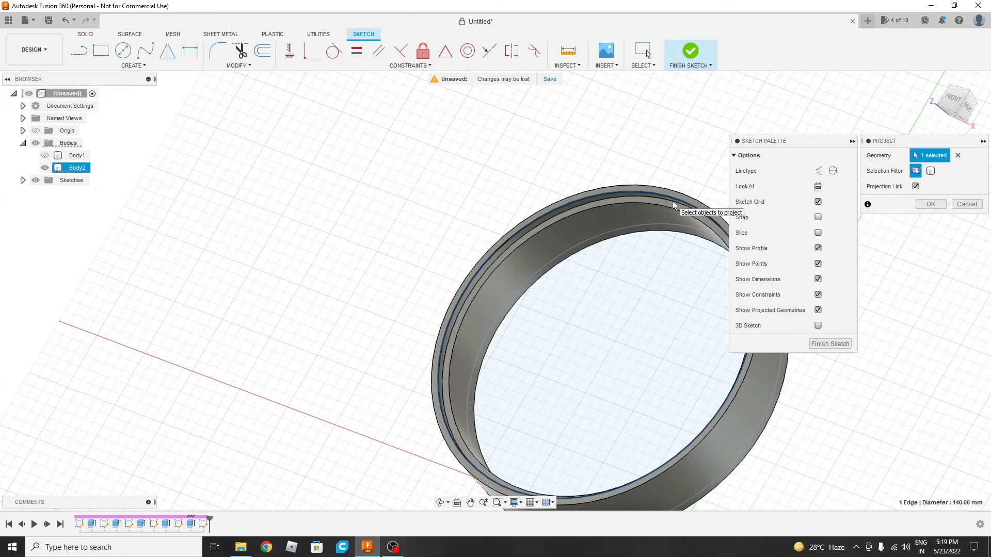
{"action": "scroll", "coordinate": [587, 153], "scroll_direction": "down", "scroll_amount": 3}
{"action": "mouse_move", "coordinate": [647, 197]}
{"action": "middle_mouse_down", "text": "shift"}
{"action": "mouse_move", "coordinate": [562, 199]}
{"action": "mouse_move", "coordinate": [603, 177]}
{"action": "middle_mouse_up", "text": "shift"}
{"action": "scroll", "coordinate": [602, 178], "scroll_direction": "up", "scroll_amount": 3}
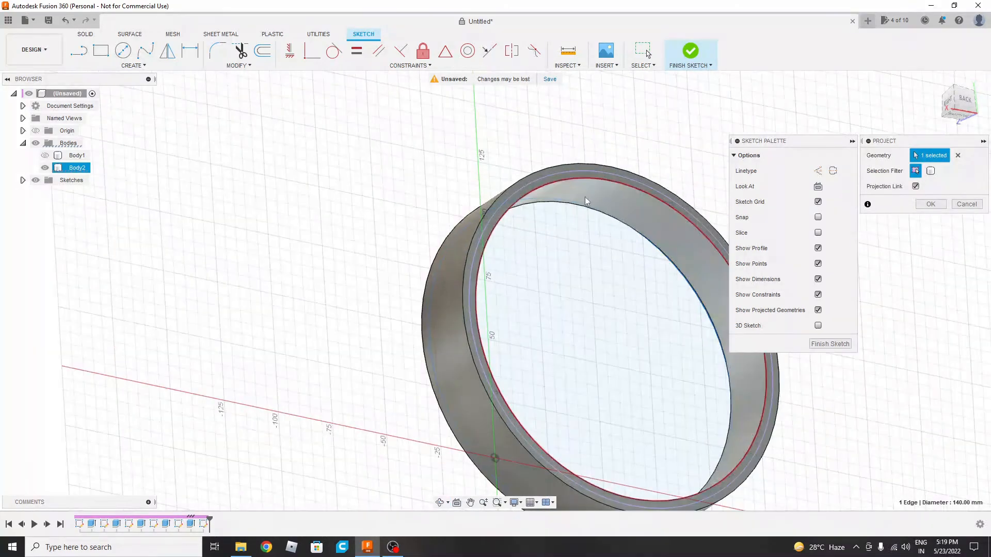
{"action": "left_click", "coordinate": [830, 344]}
Step: Extrude the outer strip of the ring's back rim 4 mm outward to form a matching raised lip
{"action": "left_click", "coordinate": [101, 50]}
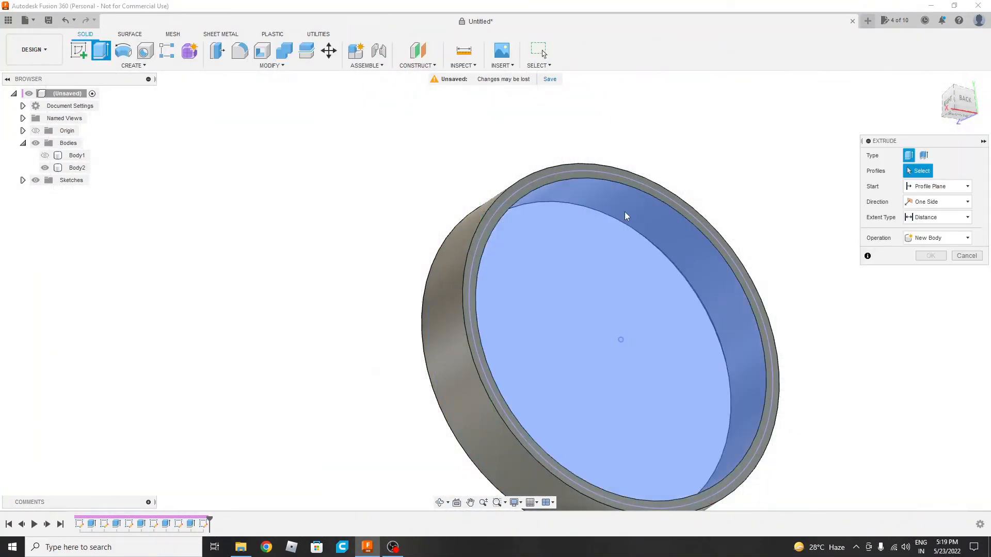
{"action": "scroll", "coordinate": [625, 216], "scroll_direction": "up", "scroll_amount": 2}
{"action": "left_click", "coordinate": [544, 153]}
{"action": "scroll", "coordinate": [634, 232], "scroll_direction": "down", "scroll_amount": 5}
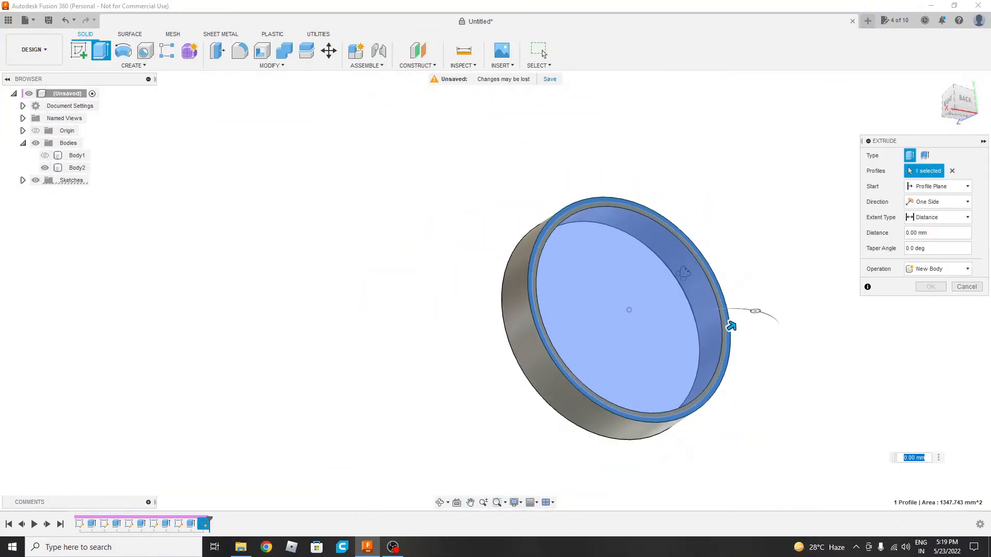
{"action": "middle_click_drag", "start_coordinate": [684, 273], "coordinate": [753, 227], "text": "shift"}
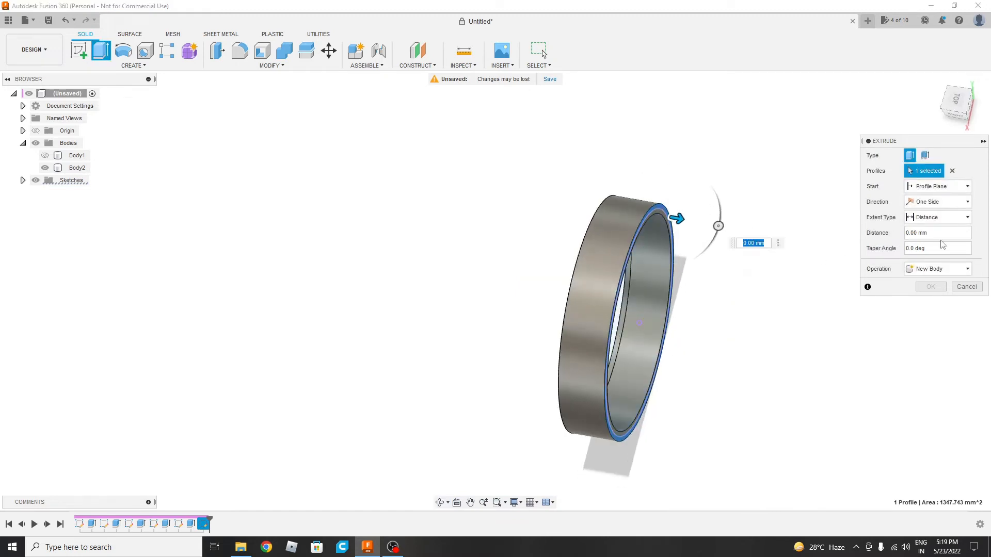
{"action": "left_click_drag", "start_coordinate": [941, 233], "coordinate": [861, 227]}
{"action": "type", "text": "4"}
{"action": "key", "text": "Return"}
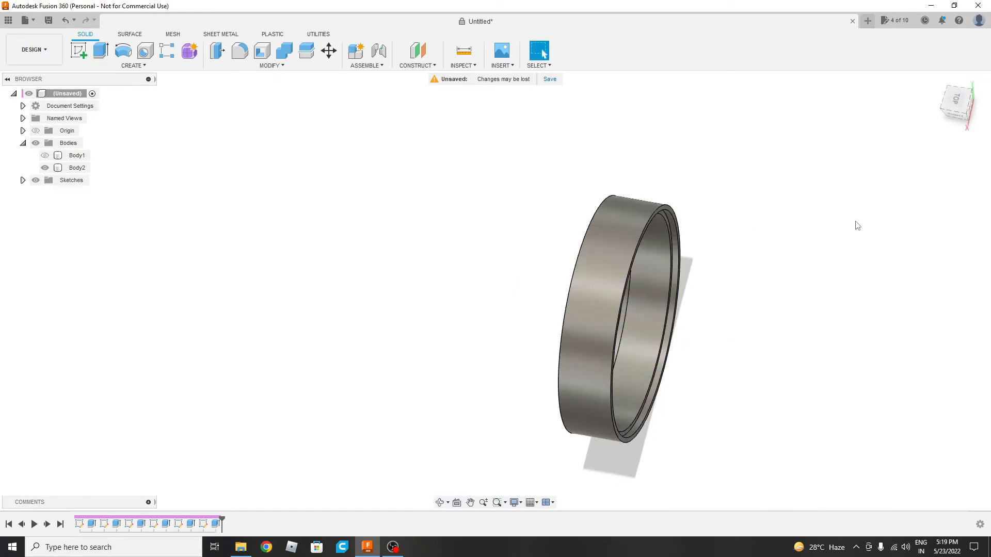
Step: Show the engraved disc body again and check how it sits inside the ring
{"action": "middle_click_drag", "start_coordinate": [754, 169], "coordinate": [723, 171], "text": "shift"}
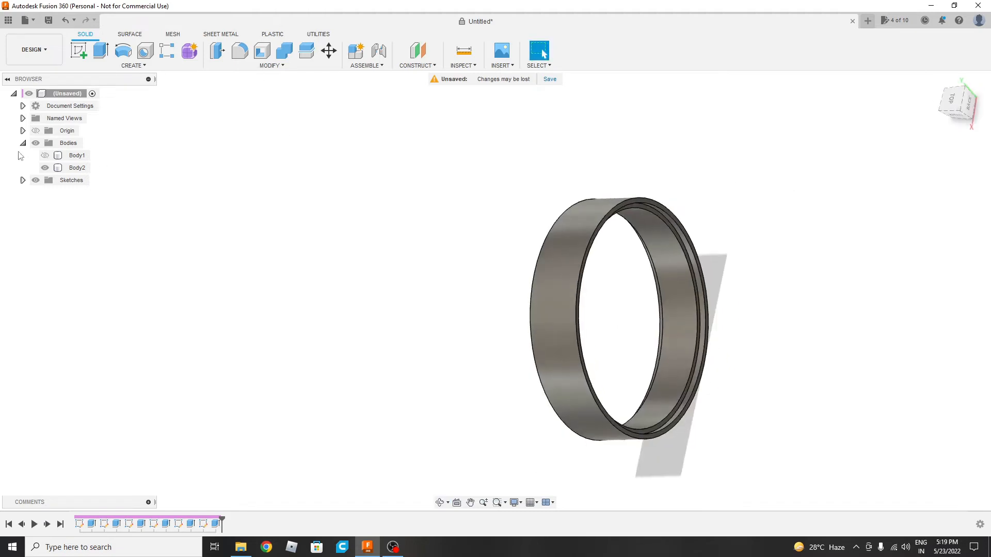
{"action": "left_click", "coordinate": [44, 156]}
{"action": "middle_click_drag", "start_coordinate": [548, 248], "coordinate": [671, 228], "text": "shift"}
{"action": "scroll", "coordinate": [648, 235], "scroll_direction": "up", "scroll_amount": 6}
{"action": "scroll", "coordinate": [670, 227], "scroll_direction": "down", "scroll_amount": 8}
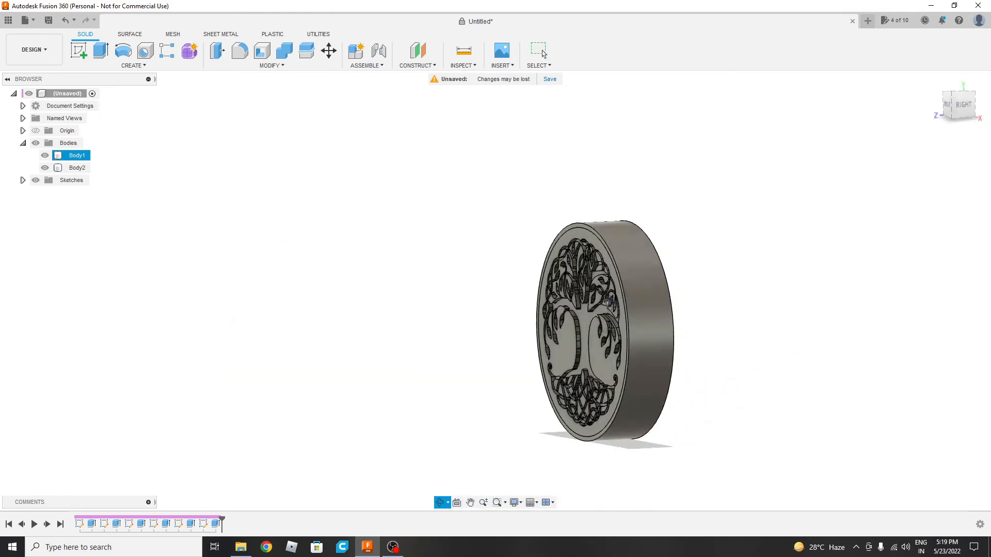
{"action": "left_click", "coordinate": [539, 50]}
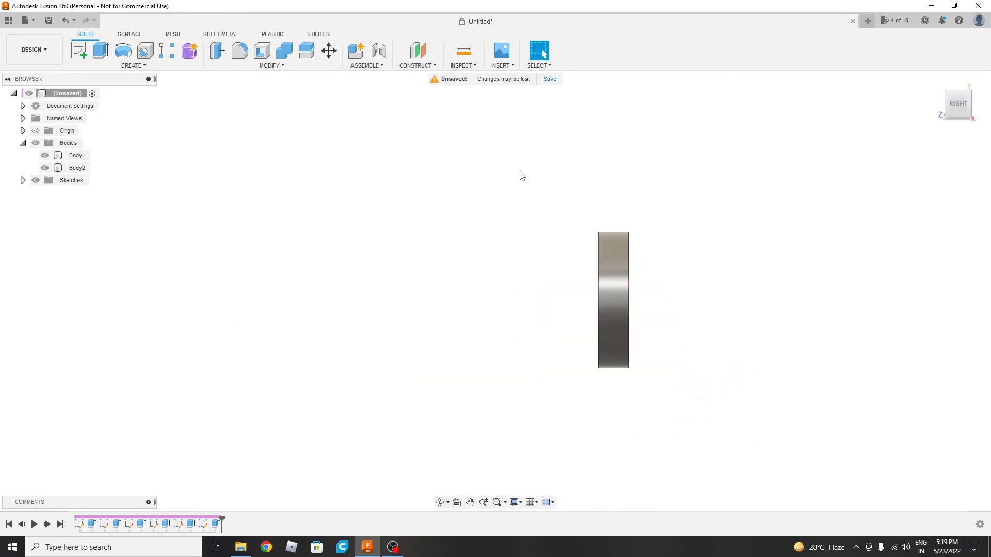
Step: Construct a midplane between the outer faces of the ring's front and back lips
{"action": "left_click", "coordinate": [431, 66]}
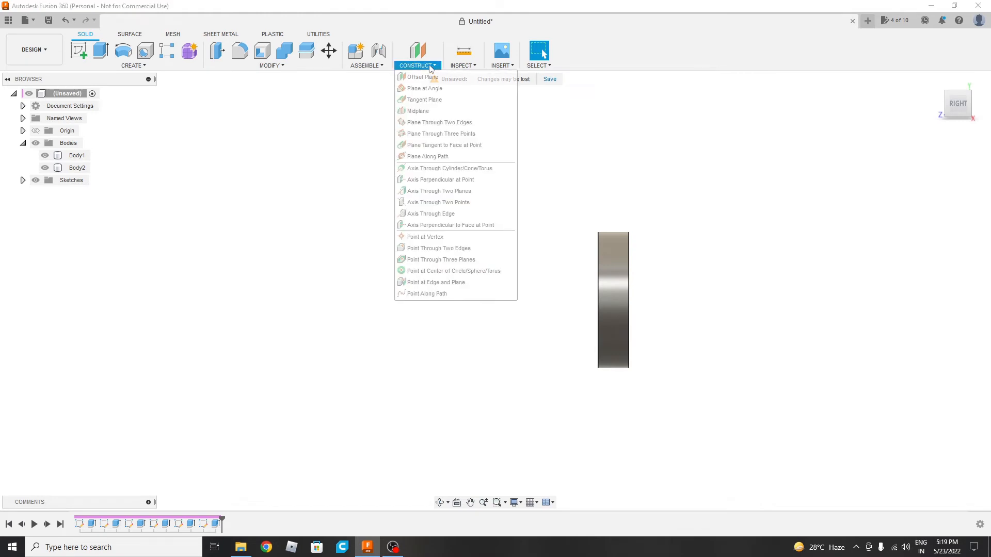
{"action": "left_click", "coordinate": [425, 112]}
{"action": "scroll", "coordinate": [651, 274], "scroll_direction": "up", "scroll_amount": 3}
{"action": "middle_click_drag", "start_coordinate": [580, 207], "coordinate": [661, 198], "text": "shift"}
{"action": "scroll", "coordinate": [584, 222], "scroll_direction": "up", "scroll_amount": 4}
{"action": "left_click", "coordinate": [574, 233]}
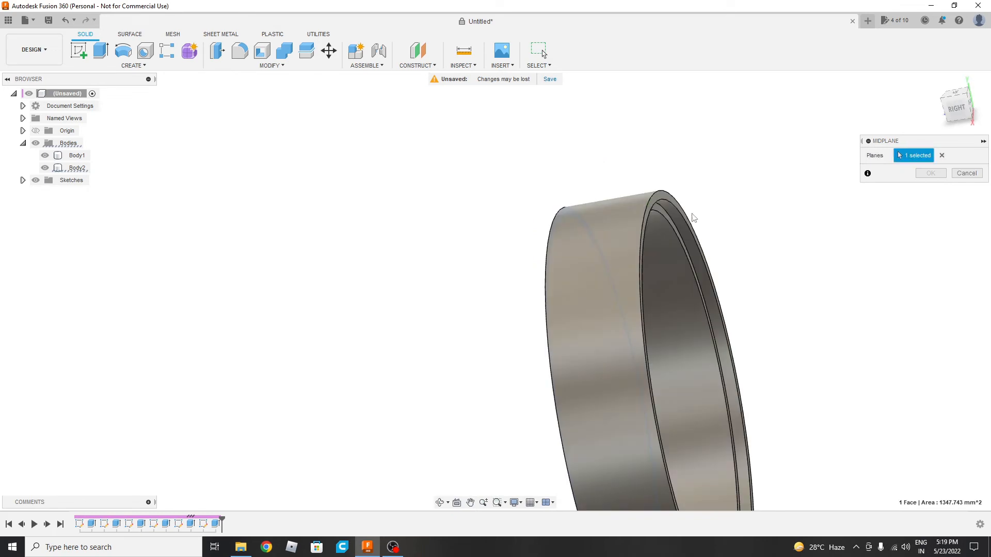
{"action": "left_click", "coordinate": [660, 198]}
{"action": "scroll", "coordinate": [707, 247], "scroll_direction": "down", "scroll_amount": 3}
{"action": "middle_click_drag", "start_coordinate": [708, 248], "coordinate": [775, 238], "text": "shift"}
{"action": "left_click", "coordinate": [932, 173]}
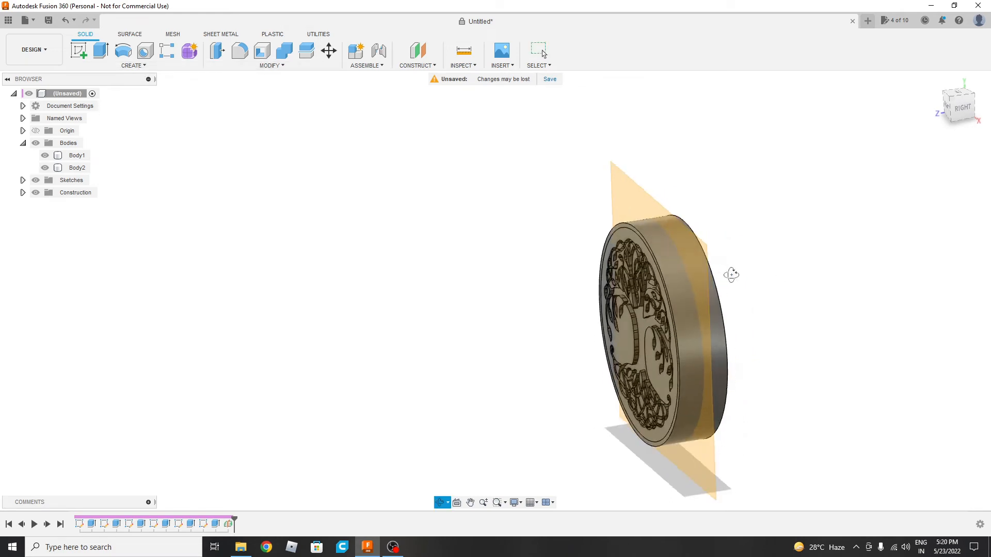
Step: Mirror the engraved disc body across the ring's midplane as a new body on the back side
{"action": "middle_click_drag", "start_coordinate": [730, 274], "coordinate": [752, 288], "text": "shift"}
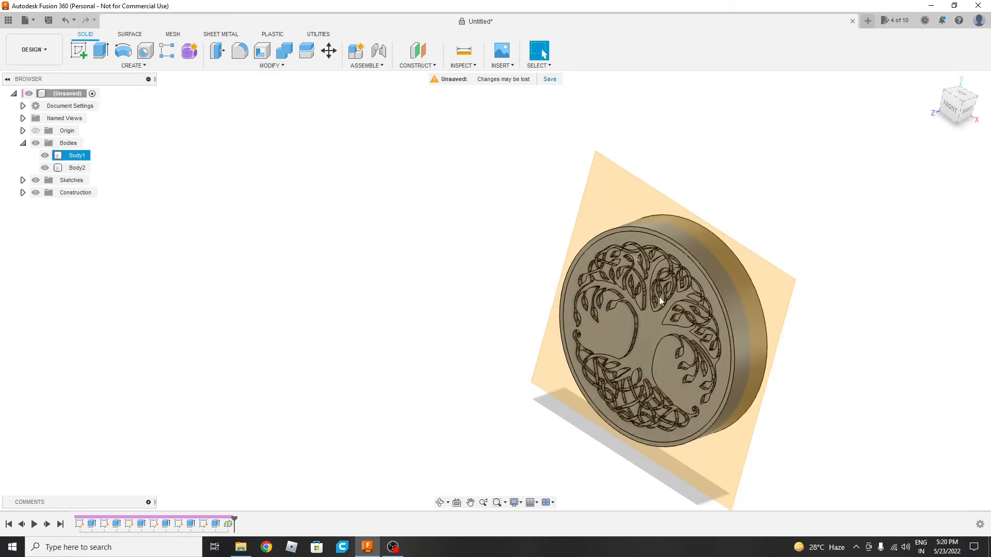
{"action": "middle_click_drag", "start_coordinate": [661, 301], "coordinate": [646, 281], "text": "shift"}
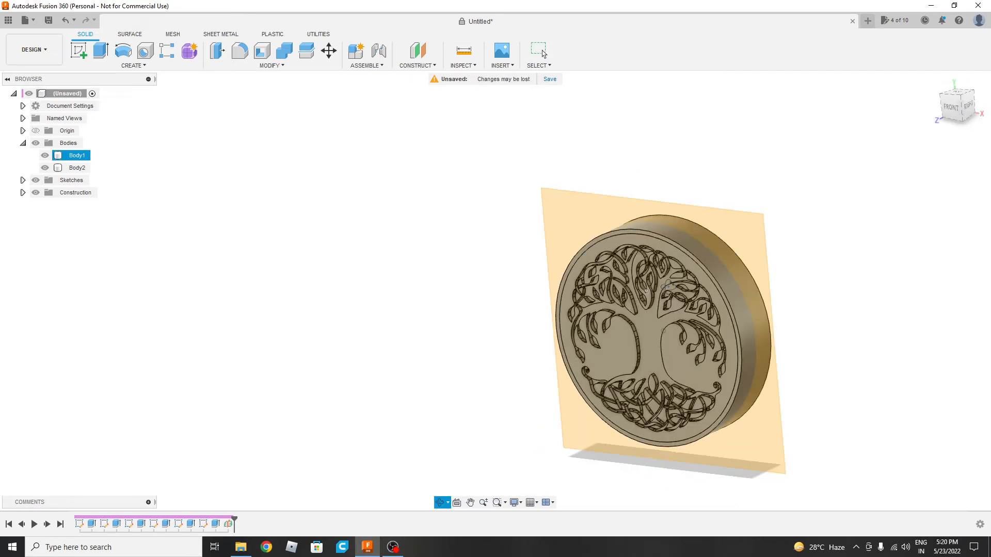
{"action": "left_click", "coordinate": [543, 53]}
{"action": "middle_click_drag", "start_coordinate": [689, 312], "coordinate": [740, 208], "text": "shift"}
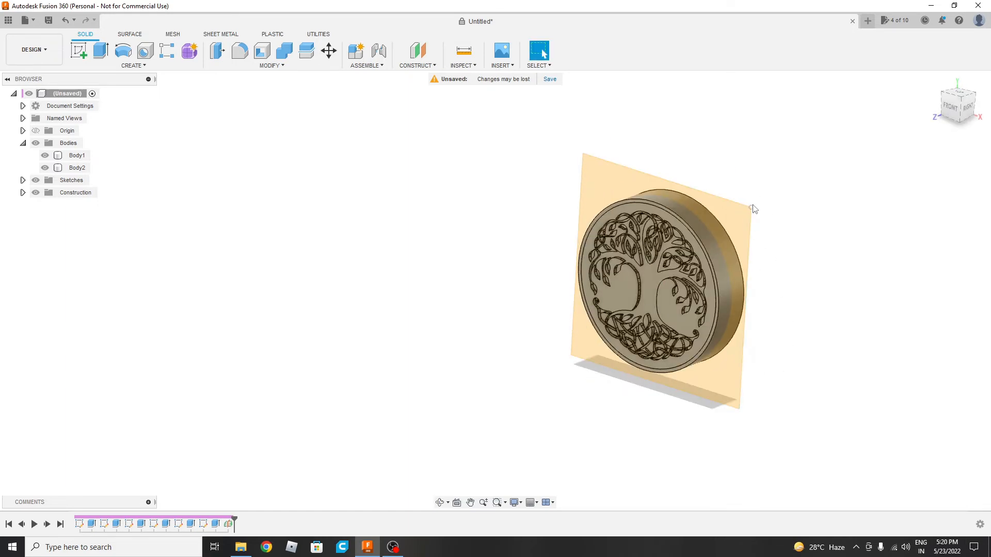
{"action": "left_click", "coordinate": [136, 66]}
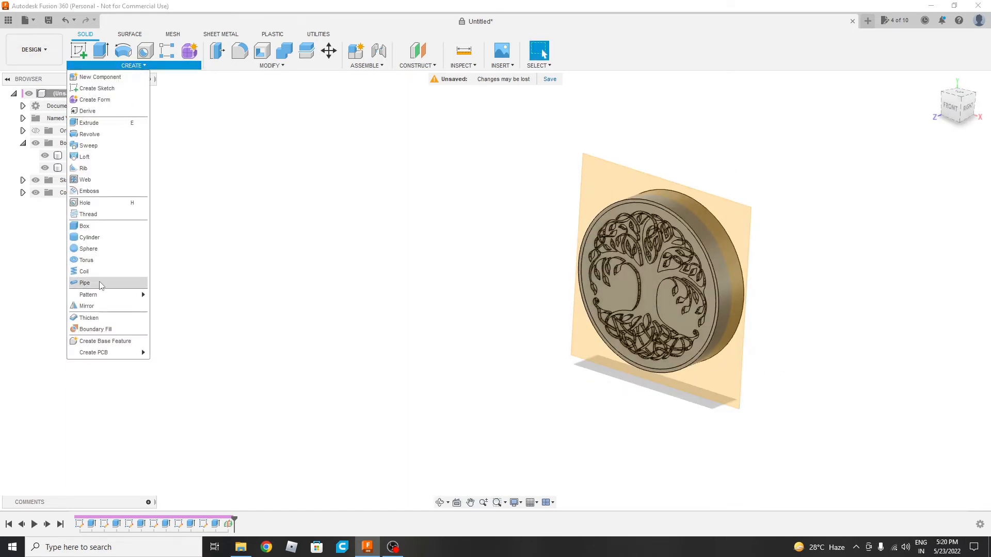
{"action": "left_click", "coordinate": [87, 307]}
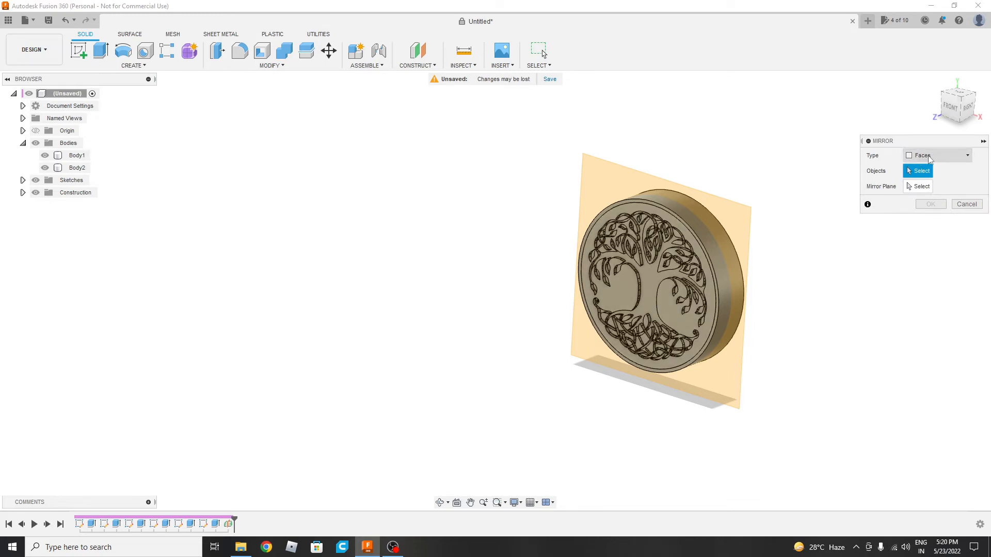
{"action": "left_click", "coordinate": [944, 157]}
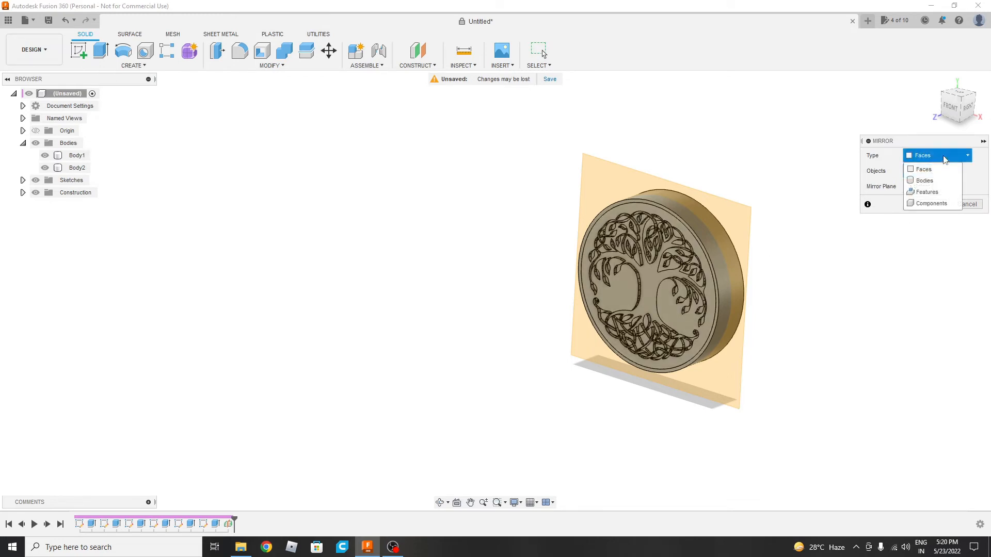
{"action": "left_click", "coordinate": [925, 180]}
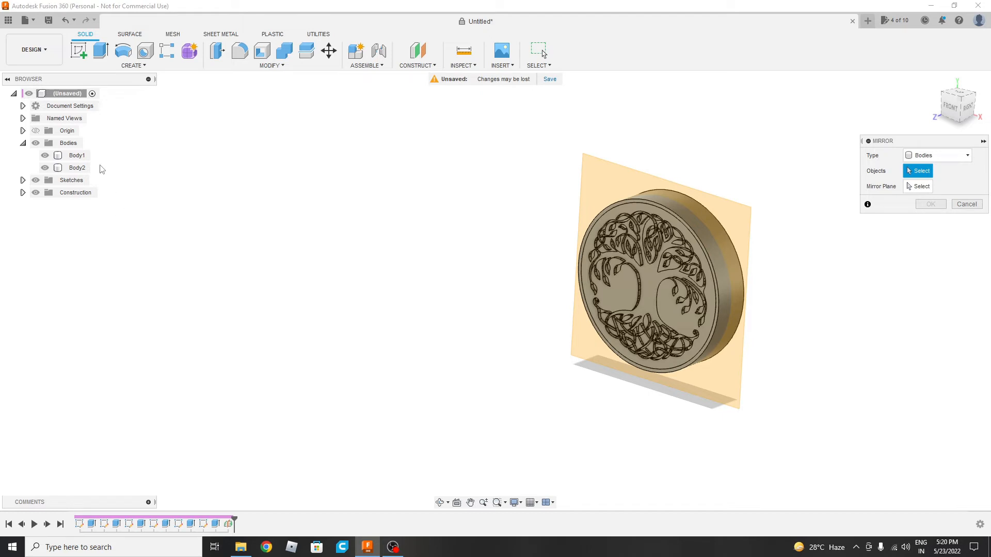
{"action": "left_click", "coordinate": [77, 155]}
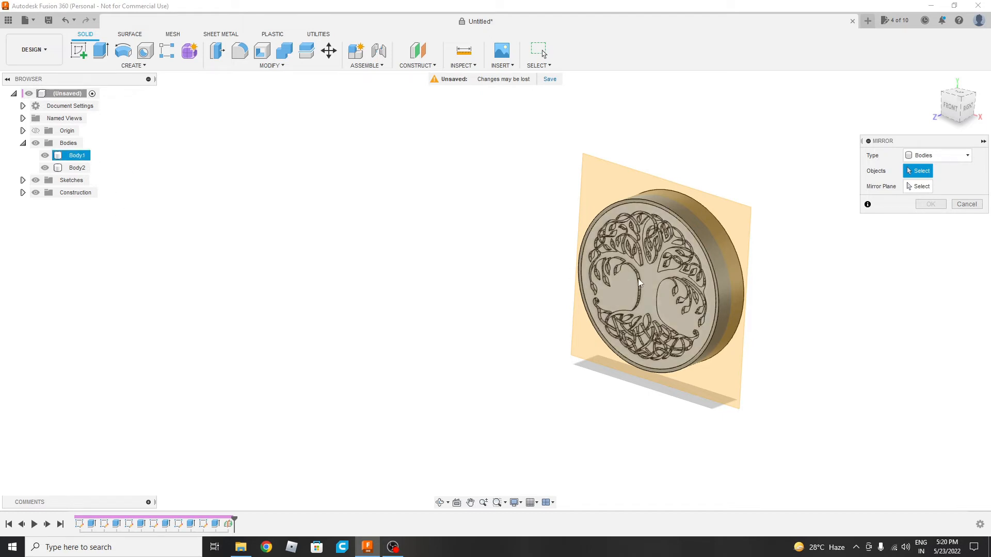
{"action": "left_click", "coordinate": [625, 290]}
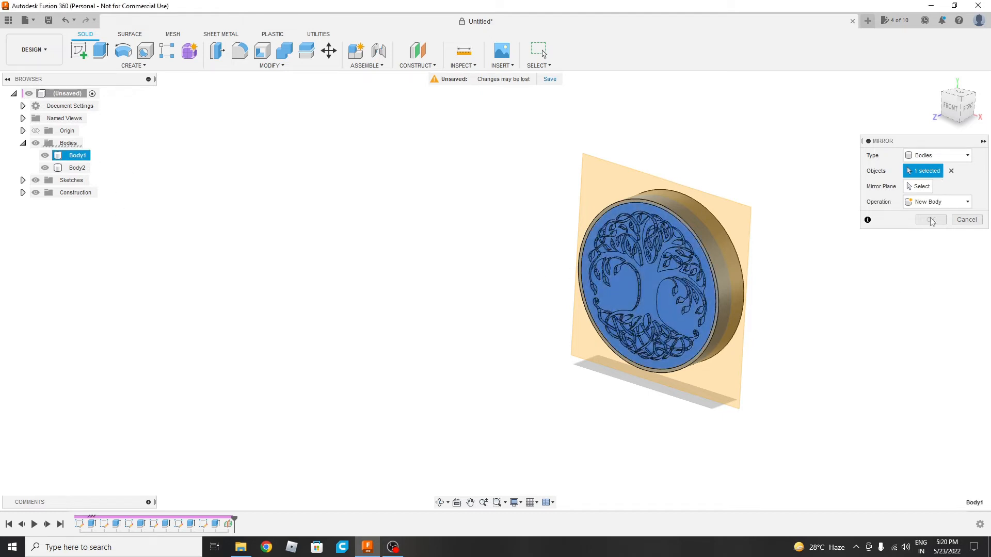
{"action": "left_click", "coordinate": [923, 187]}
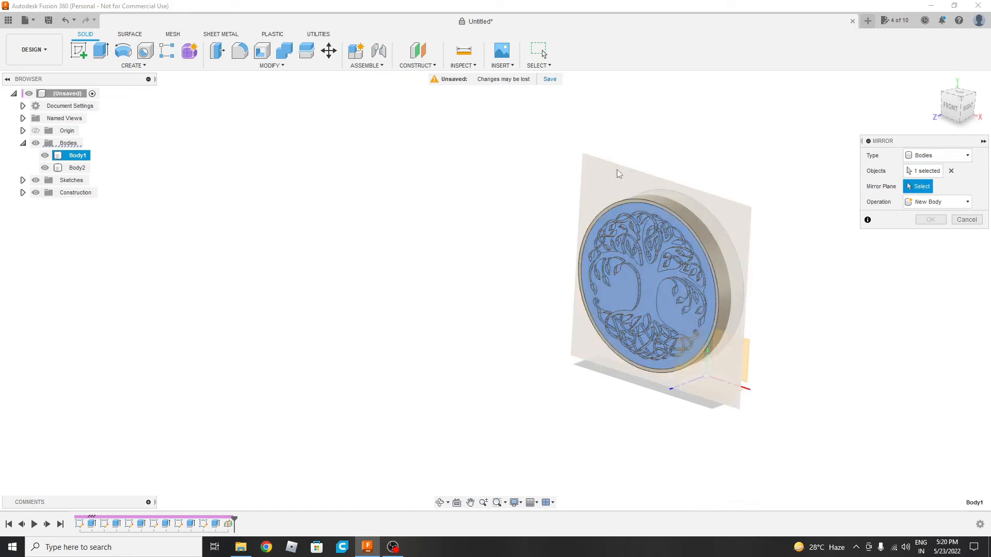
{"action": "left_click", "coordinate": [659, 180]}
{"action": "middle_click_drag", "start_coordinate": [809, 338], "coordinate": [738, 313], "text": "shift"}
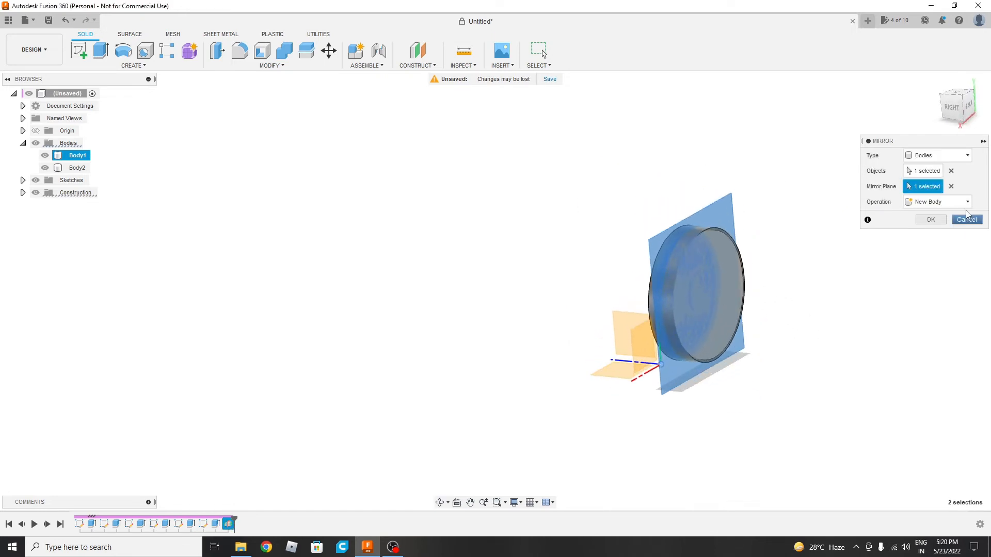
{"action": "left_click", "coordinate": [933, 220]}
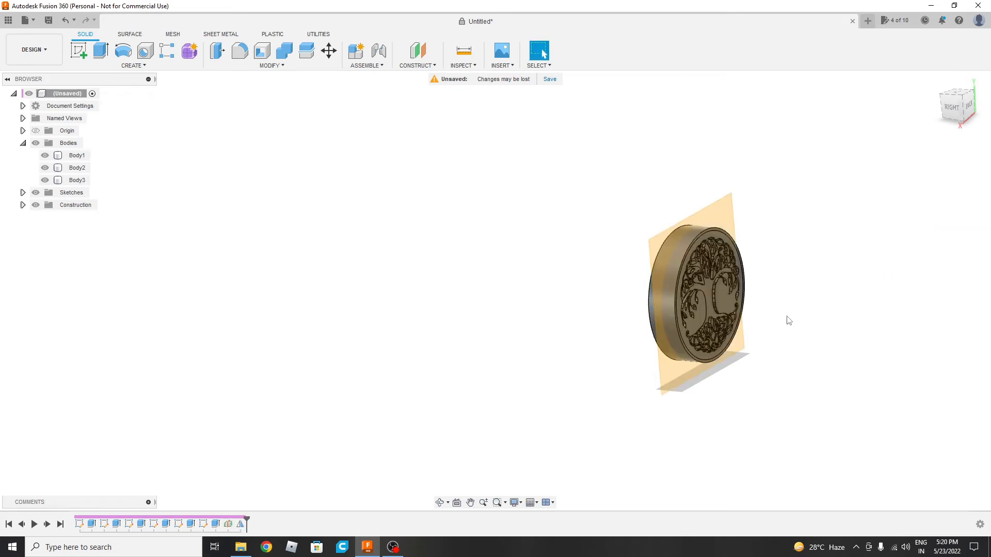
Step: Hide the construction midplane and inspect the engraved discs on both sides of the ring
{"action": "middle_click_drag", "start_coordinate": [788, 320], "coordinate": [829, 299], "text": "shift"}
{"action": "left_click", "coordinate": [23, 205]}
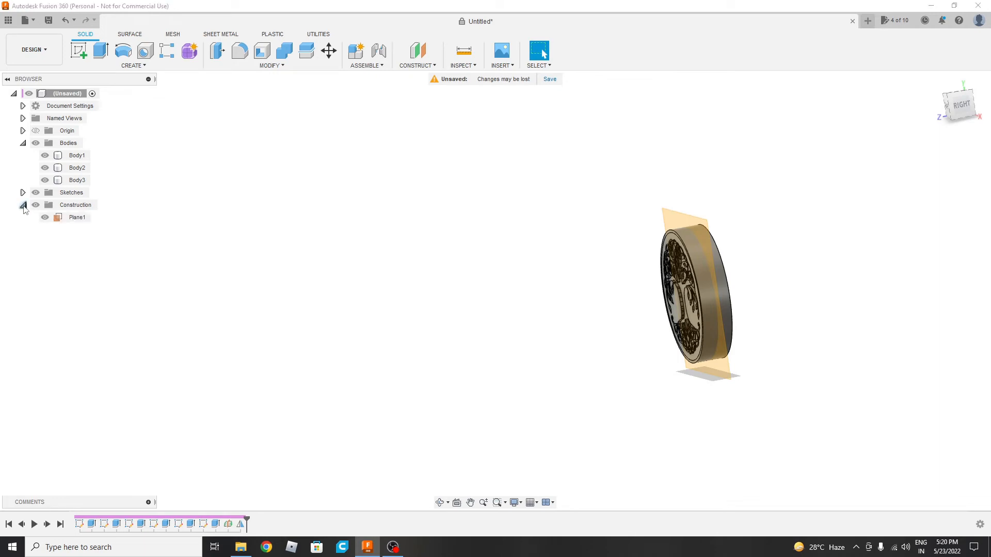
{"action": "left_click", "coordinate": [45, 217]}
{"action": "middle_click_drag", "start_coordinate": [472, 310], "coordinate": [724, 306], "text": "shift"}
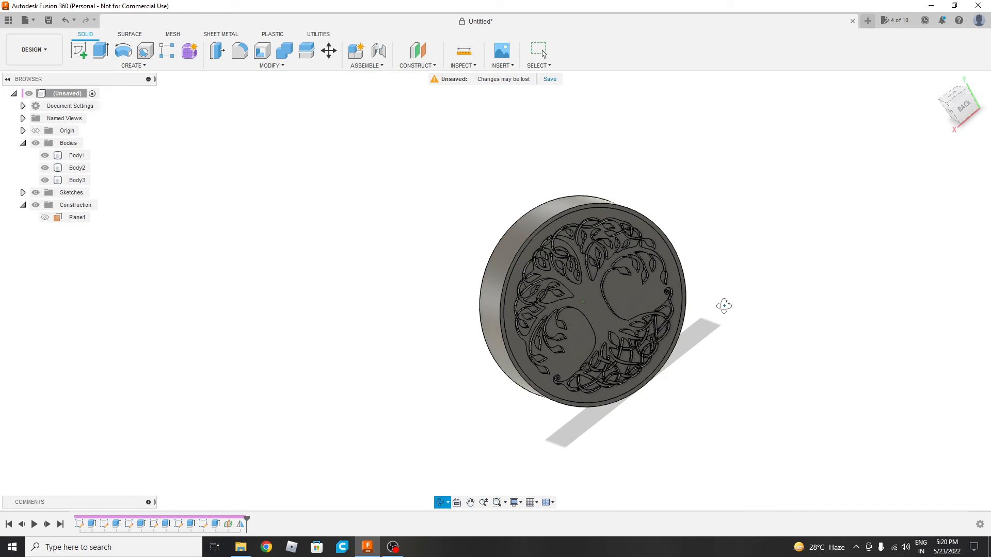
{"action": "middle_click_drag", "start_coordinate": [724, 306], "coordinate": [887, 286], "text": "shift"}
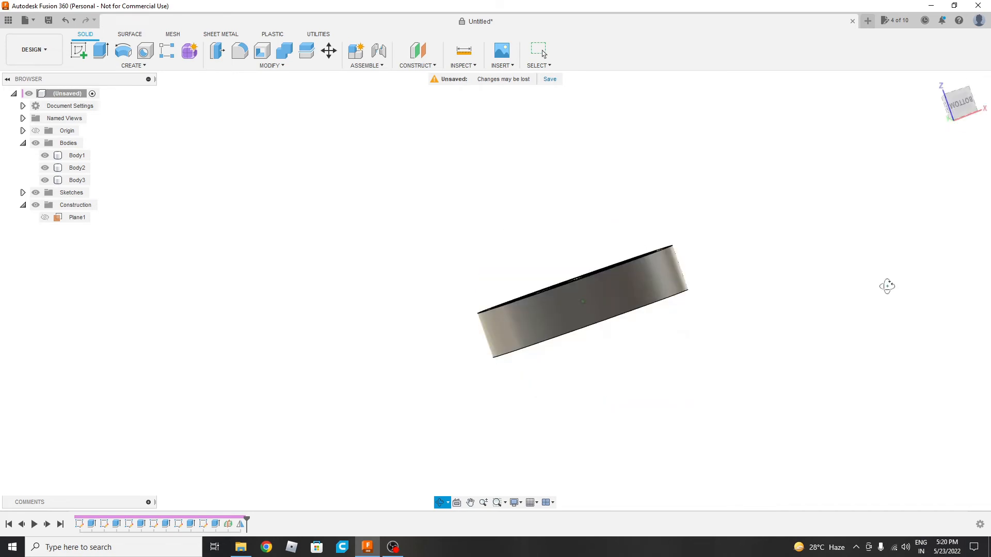
{"action": "middle_click_drag", "start_coordinate": [887, 286], "coordinate": [903, 411], "text": "shift"}
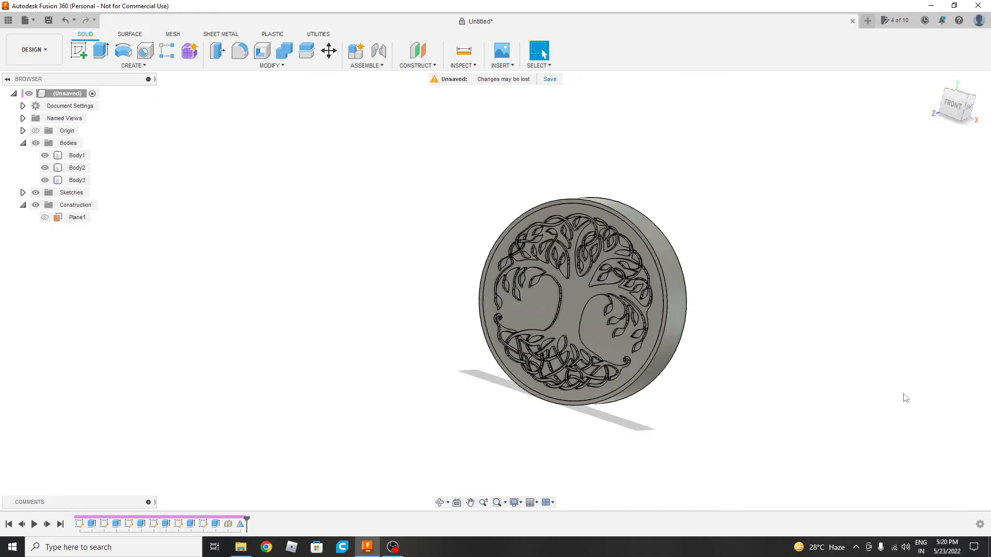
Step: View the ring from its right side and start a new sketch on the YZ origin plane
{"action": "left_click", "coordinate": [970, 108]}
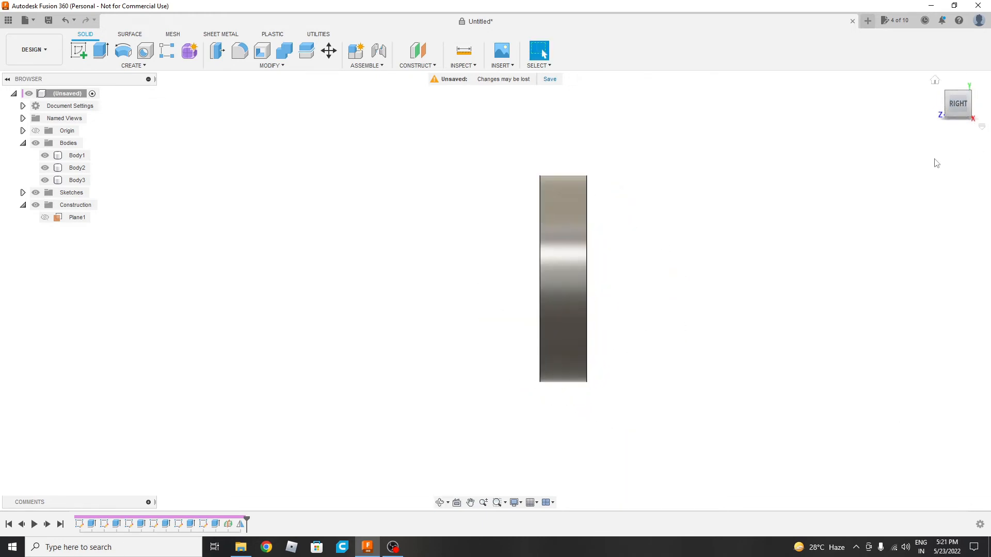
{"action": "scroll", "coordinate": [952, 121], "scroll_direction": "up", "scroll_amount": 2}
{"action": "scroll", "coordinate": [474, 376], "scroll_direction": "down", "scroll_amount": 2}
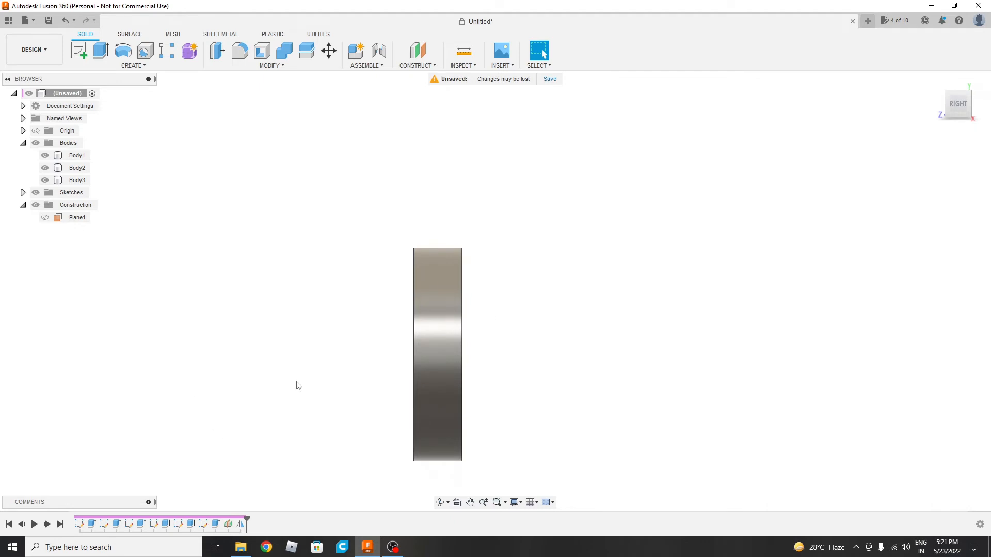
{"action": "left_click", "coordinate": [23, 143]}
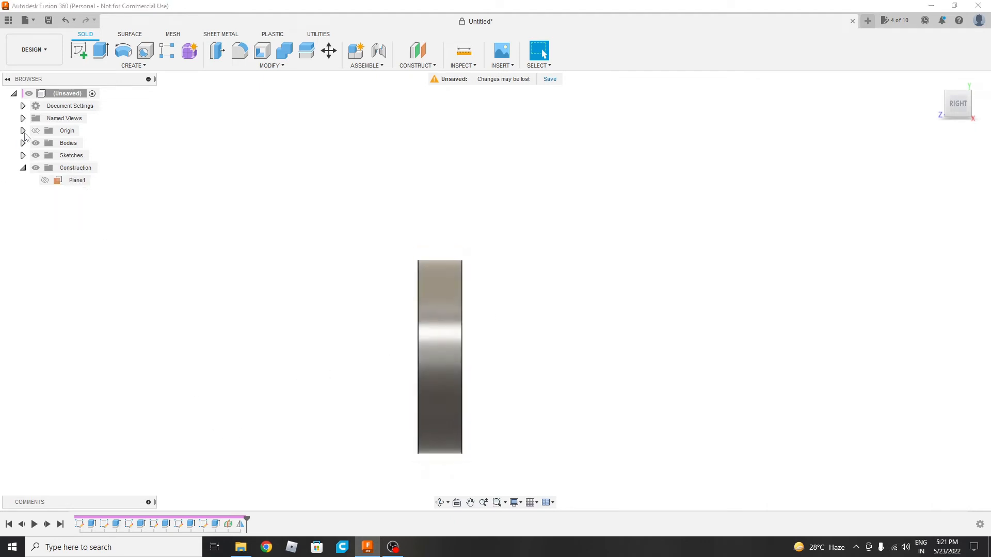
{"action": "left_click", "coordinate": [23, 132]}
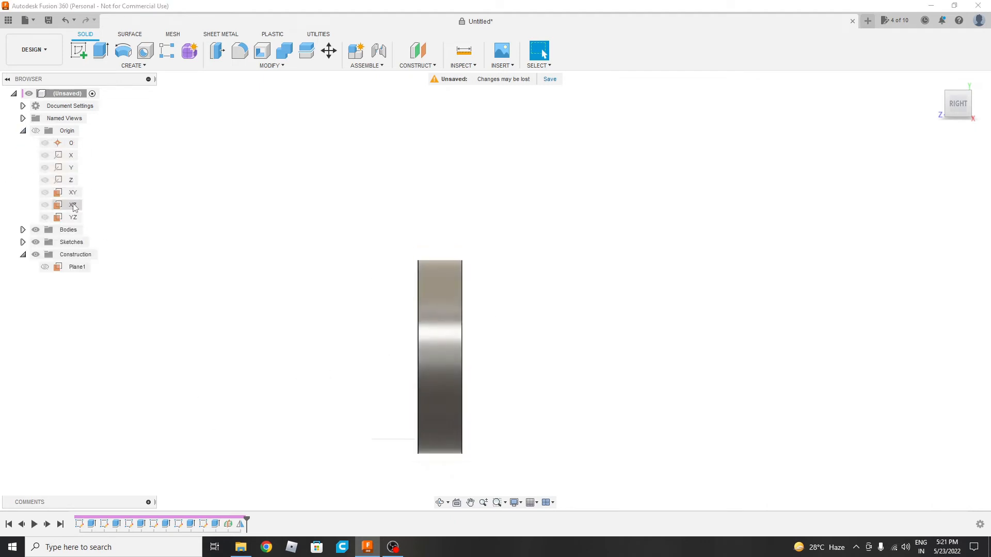
{"action": "left_click", "coordinate": [73, 218]}
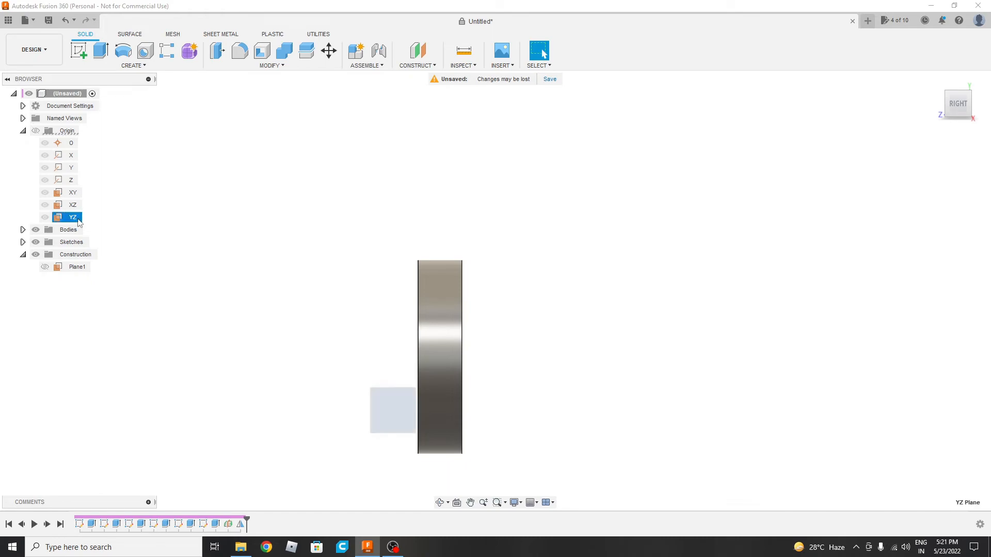
{"action": "right_click", "coordinate": [397, 411]}
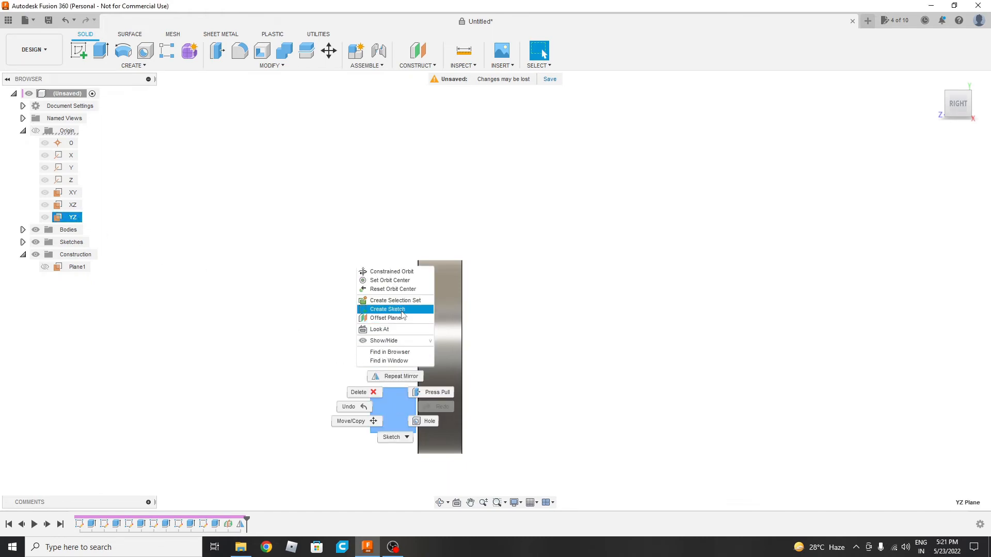
{"action": "left_click", "coordinate": [388, 309]}
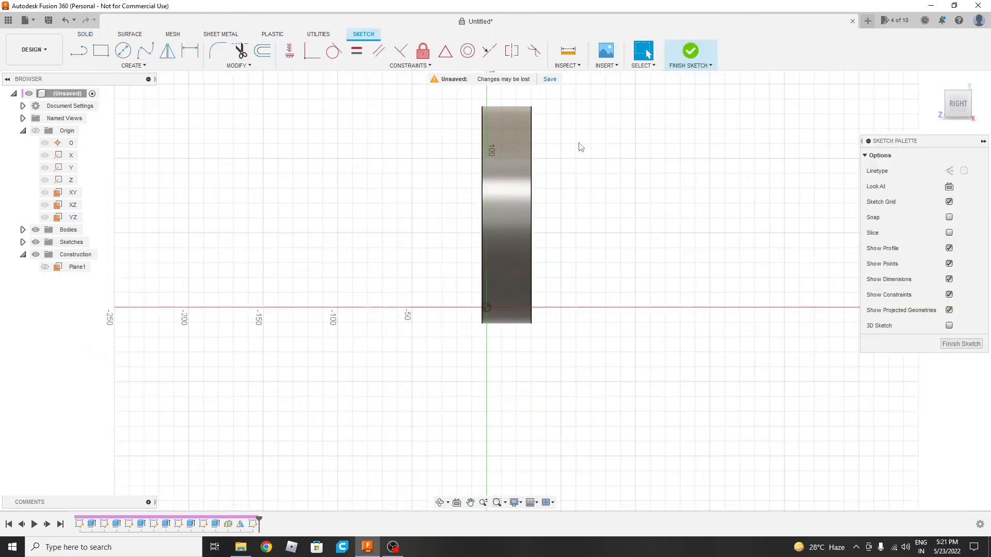
Step: Sketch a horizontal line across the width of the ring's side wall, from its front to its back edge
{"action": "left_click", "coordinate": [147, 67]}
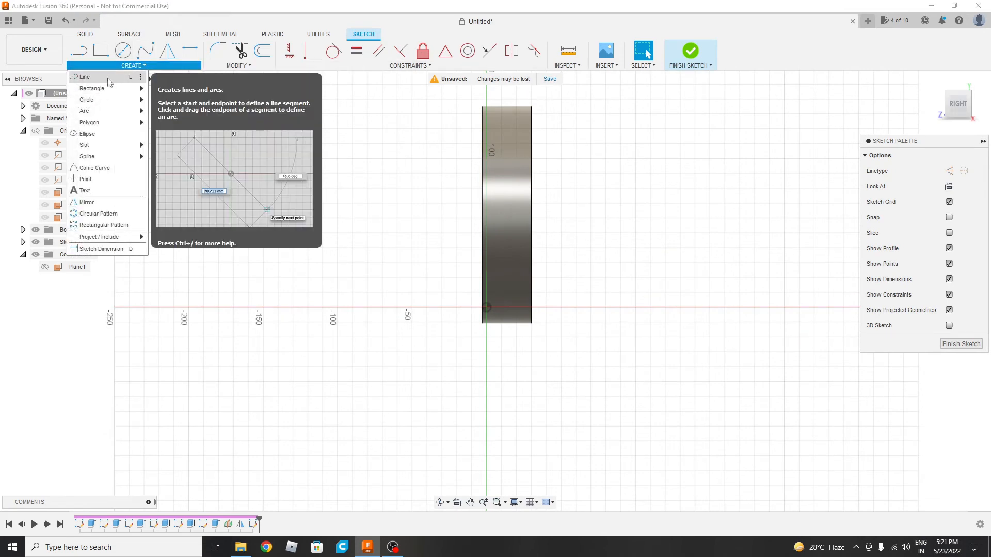
{"action": "left_click", "coordinate": [84, 77]}
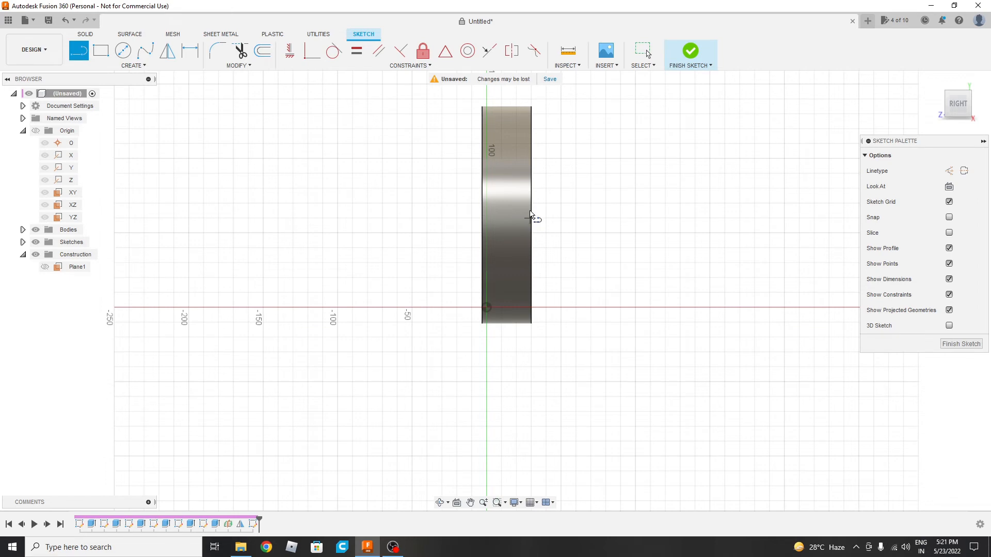
{"action": "left_click", "coordinate": [480, 207]}
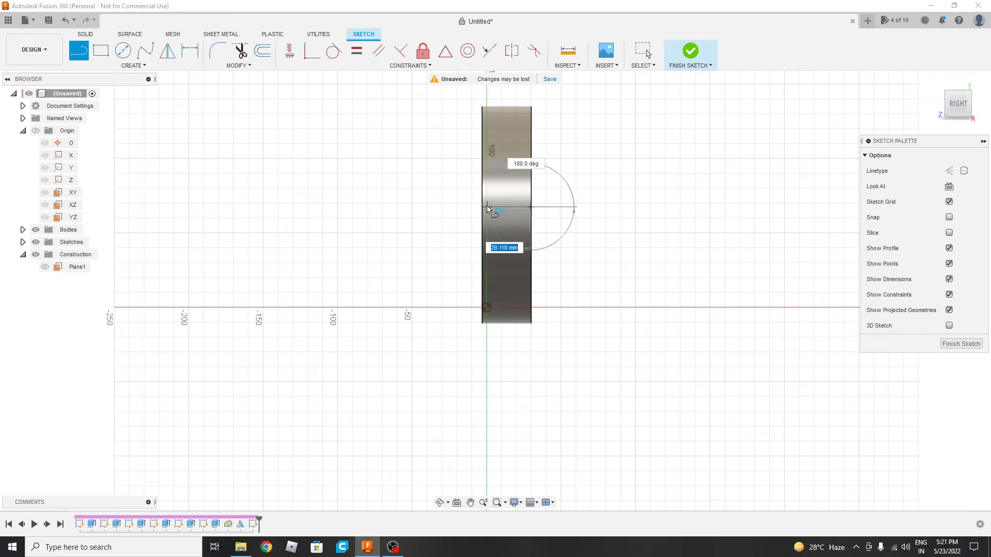
{"action": "left_click", "coordinate": [532, 207]}
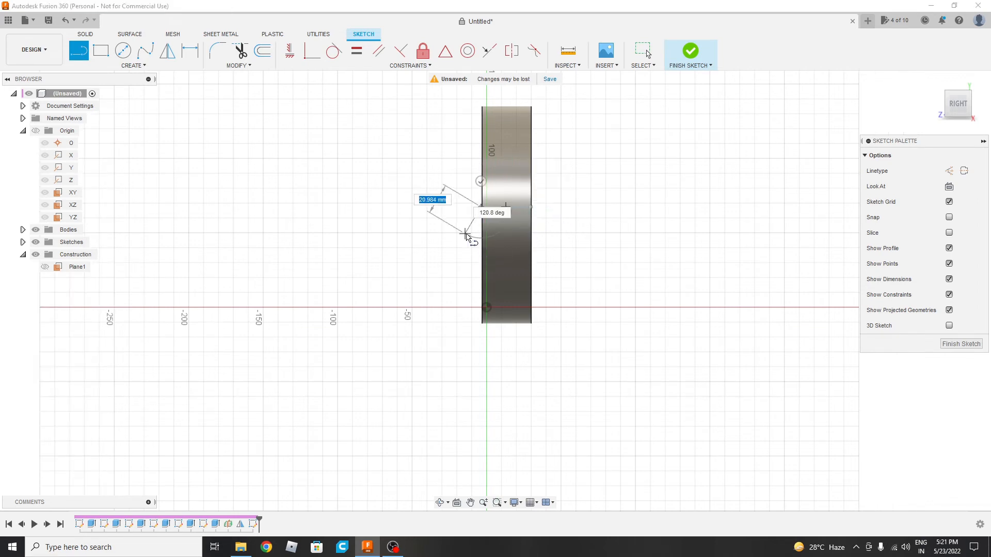
{"action": "key", "text": "Escape"}
{"action": "scroll", "coordinate": [518, 217], "scroll_direction": "up", "scroll_amount": 3}
{"action": "scroll", "coordinate": [504, 207], "scroll_direction": "up", "scroll_amount": 2}
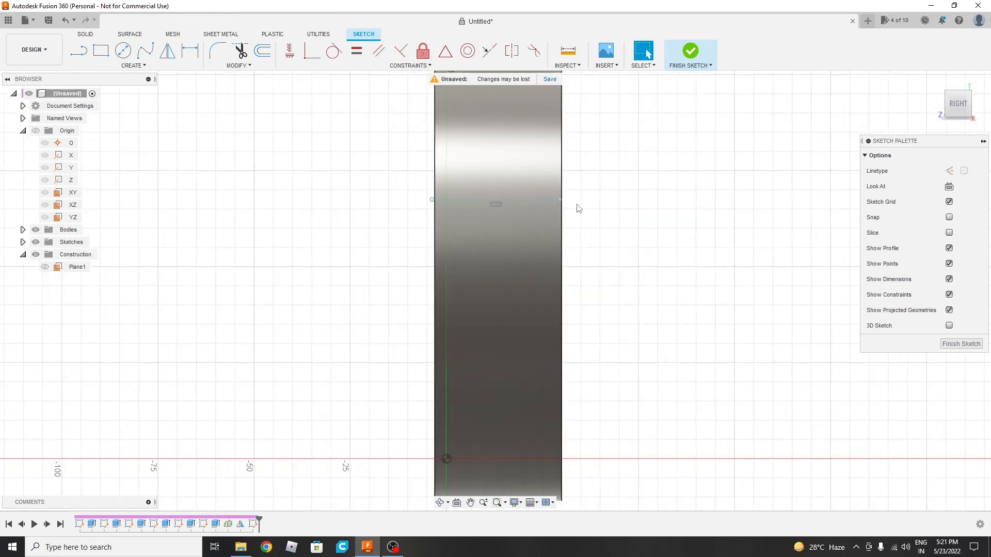
Step: Align the line's endpoints with the ring's front and back edges and convert it to a construction line about 33 mm long
{"action": "mouse_move", "coordinate": [561, 200]}
{"action": "left_mouse_down"}
{"action": "mouse_move", "coordinate": [574, 200]}
{"action": "mouse_move", "coordinate": [562, 201]}
{"action": "left_mouse_up"}
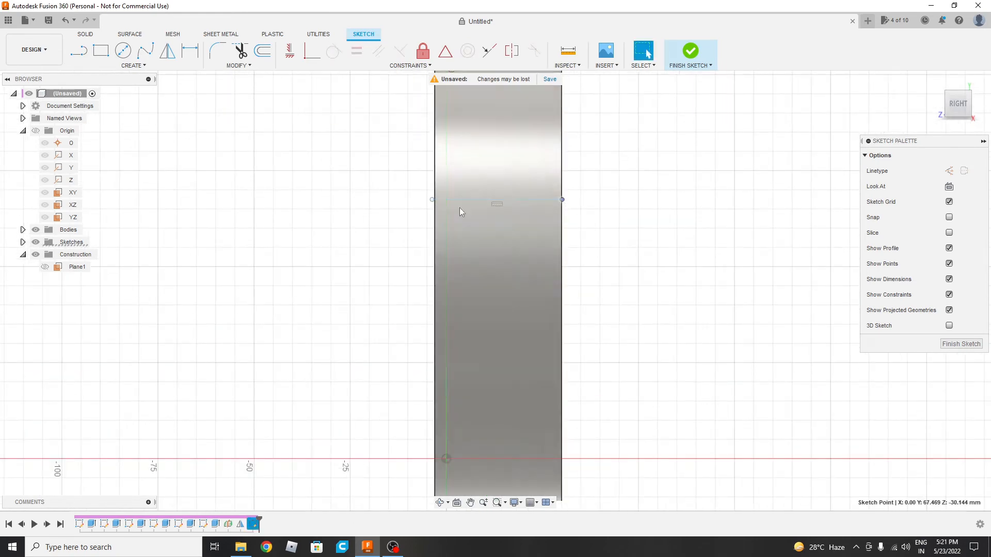
{"action": "left_click", "coordinate": [433, 199]}
{"action": "left_click_drag", "start_coordinate": [432, 200], "coordinate": [439, 205]}
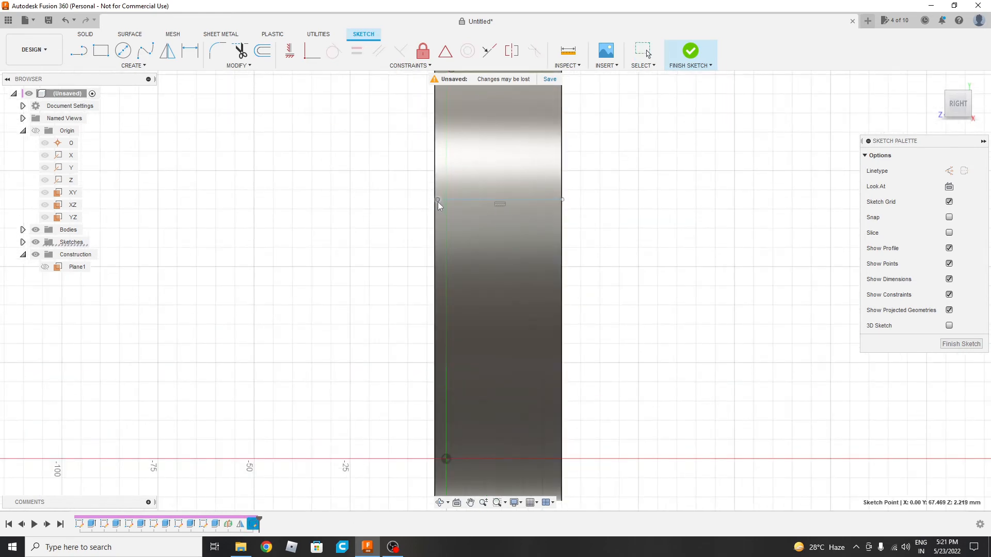
{"action": "right_click", "coordinate": [510, 205]}
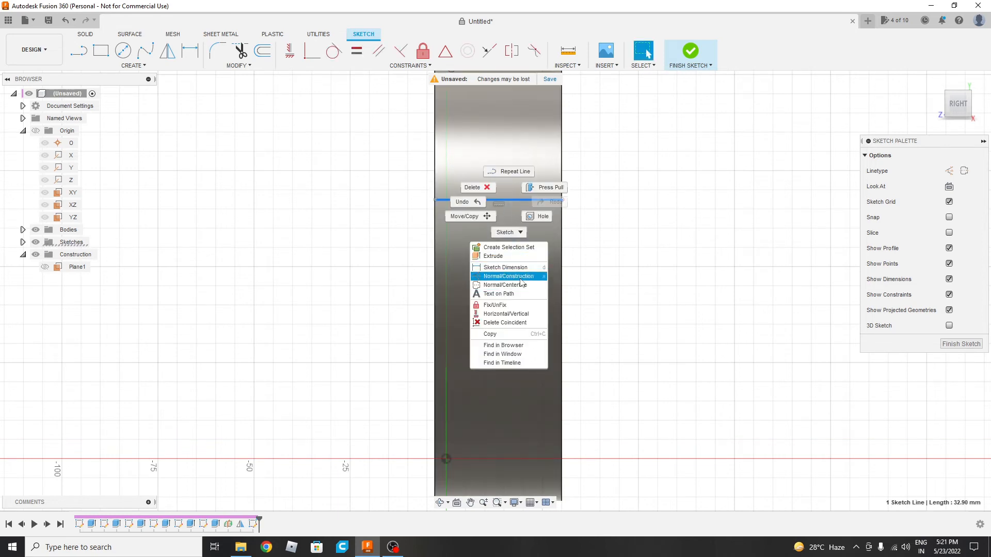
{"action": "left_click", "coordinate": [520, 282]}
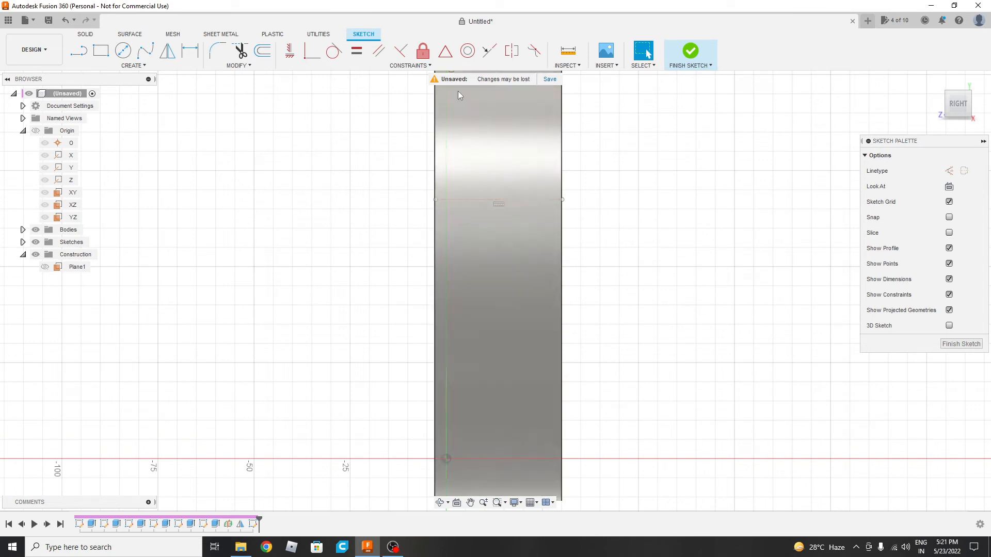
Step: Sketch a circle about 12 mm in diameter centred on the construction line's midpoint
{"action": "left_click", "coordinate": [132, 54]}
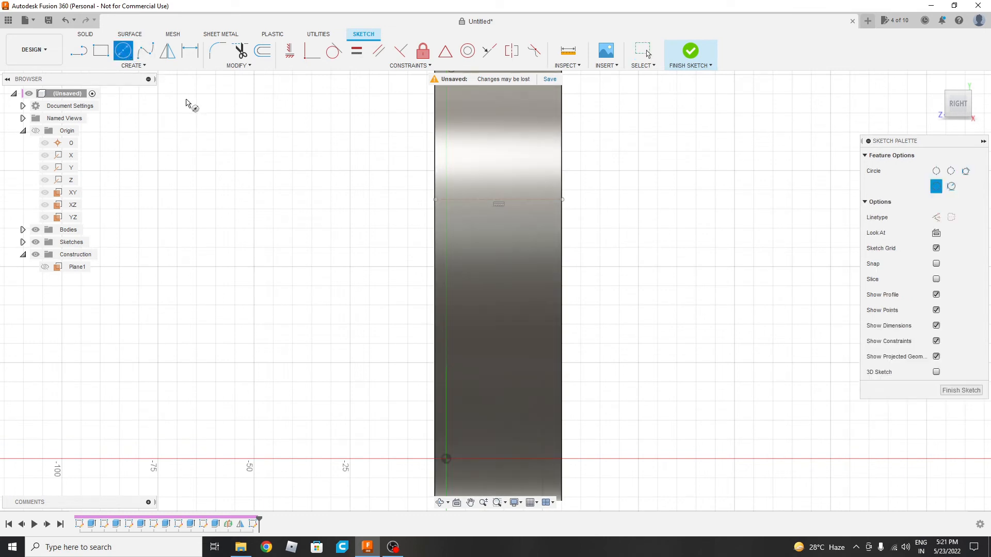
{"action": "left_click", "coordinate": [499, 199]}
{"action": "left_click", "coordinate": [486, 181]}
{"action": "key", "text": "Escape"}
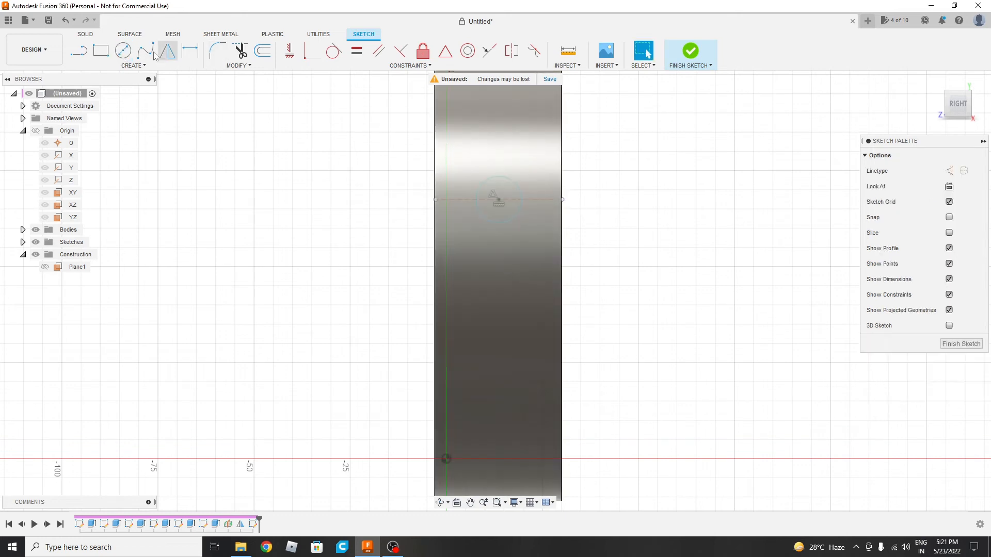
Step: Dimension the circle's diameter to 8 mm
{"action": "key", "text": "d"}
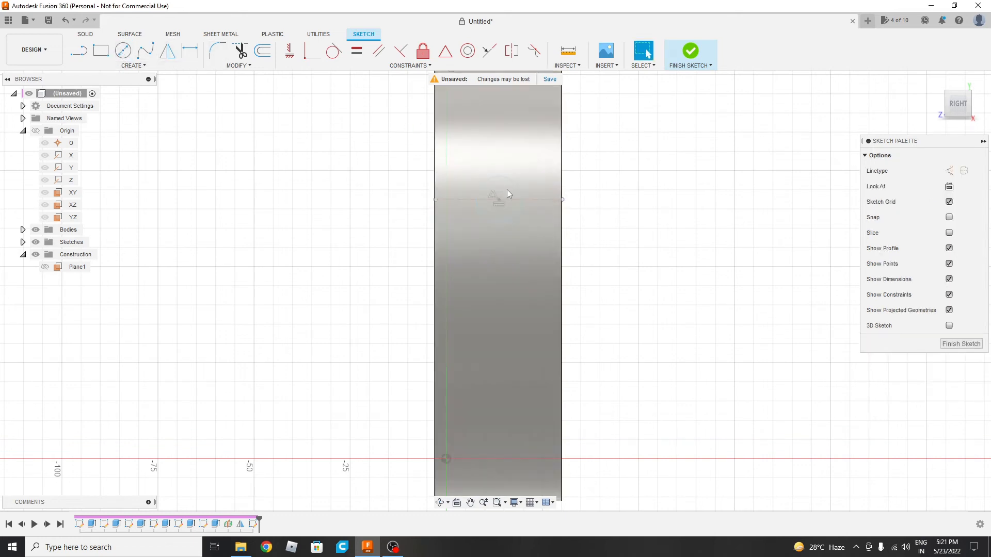
{"action": "left_click", "coordinate": [516, 185]}
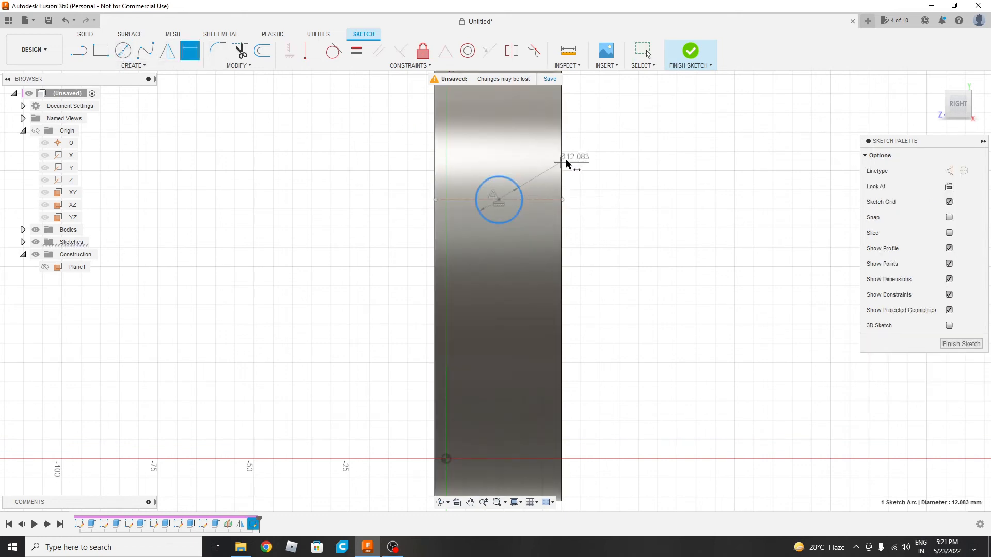
{"action": "left_click", "coordinate": [595, 152]}
{"action": "type", "text": "8"}
{"action": "key", "text": "Return"}
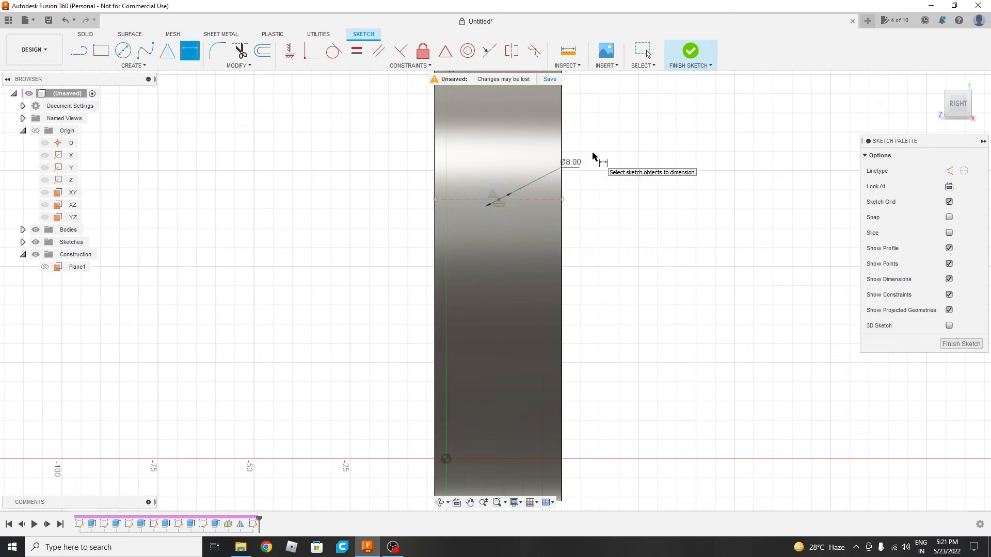
Step: Finish the sketch and extrude the circle 20 mm outward as a cut through the ring's side wall
{"action": "scroll", "coordinate": [582, 259], "scroll_direction": "down", "scroll_amount": 2}
{"action": "mouse_move", "coordinate": [602, 231]}
{"action": "middle_mouse_down", "text": "shift"}
{"action": "mouse_move", "coordinate": [512, 238]}
{"action": "mouse_move", "coordinate": [514, 292]}
{"action": "mouse_move", "coordinate": [518, 281]}
{"action": "middle_mouse_up", "text": "shift"}
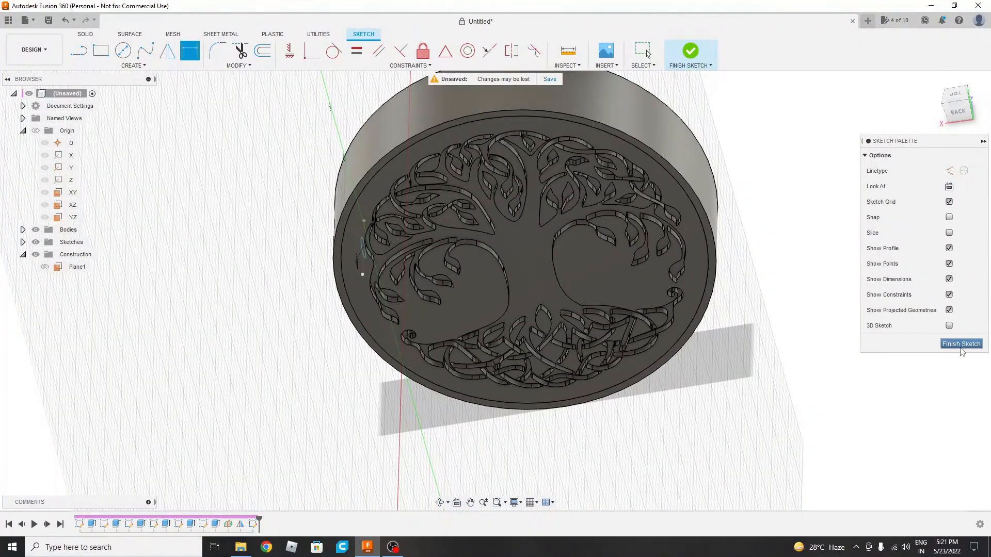
{"action": "left_click", "coordinate": [961, 344]}
{"action": "key", "text": "e"}
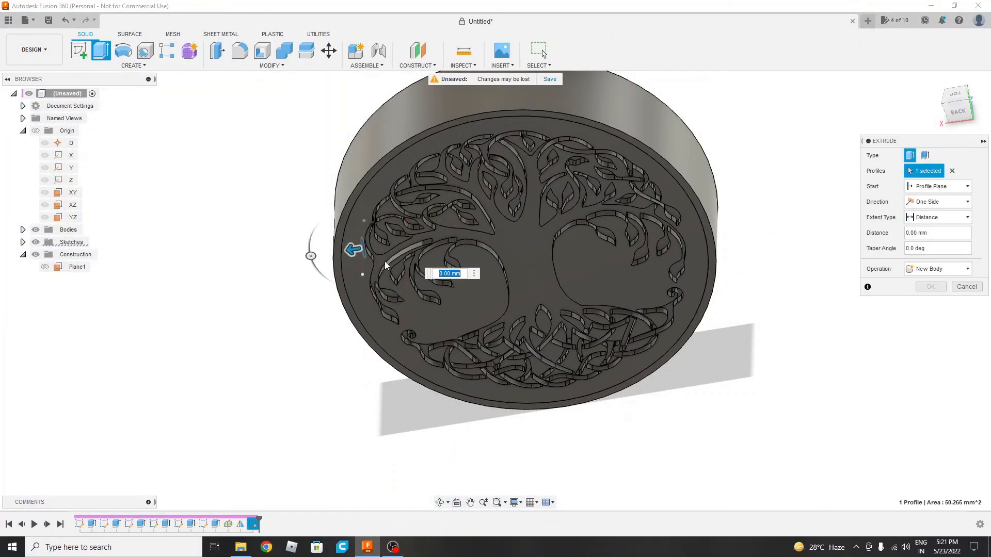
{"action": "left_click_drag", "start_coordinate": [311, 253], "coordinate": [303, 256]}
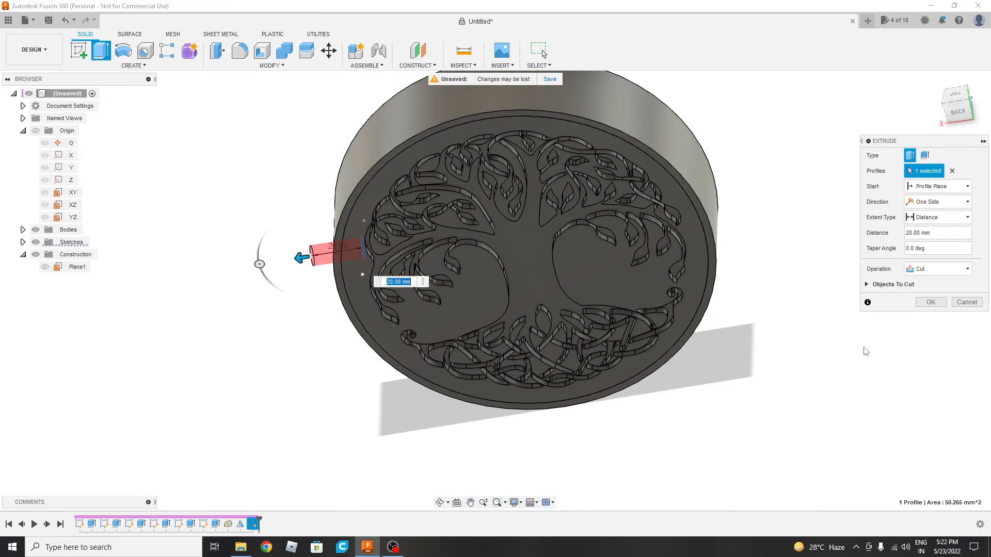
{"action": "middle_click_drag", "start_coordinate": [990, 331], "coordinate": [801, 339], "text": "shift"}
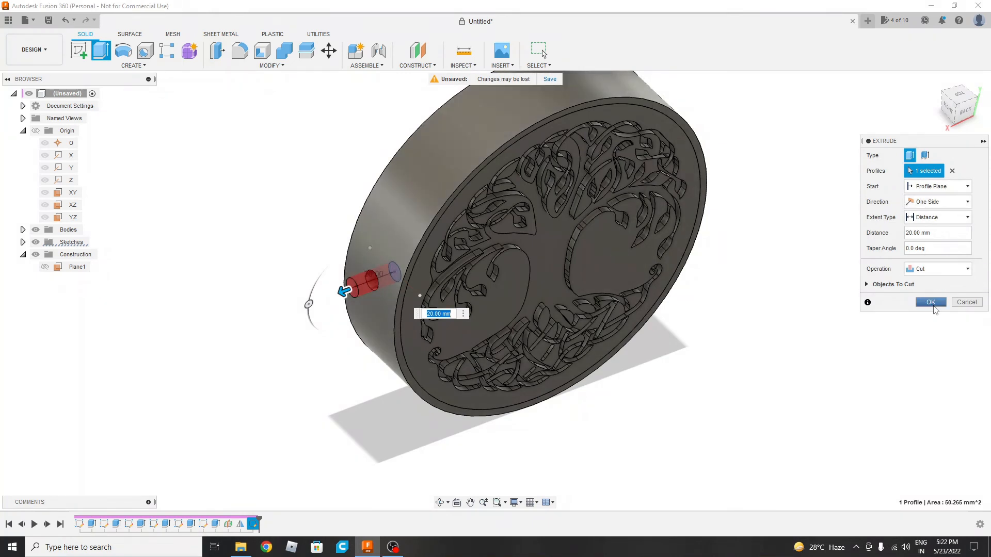
{"action": "left_click", "coordinate": [931, 302]}
Step: Inspect the hole in the ring's side wall and the engraved disc from several angles
{"action": "middle_click_drag", "start_coordinate": [776, 352], "coordinate": [738, 253], "text": "shift"}
{"action": "middle_click_drag", "start_coordinate": [739, 253], "coordinate": [826, 289], "text": "shift"}
{"action": "left_click", "coordinate": [960, 109]}
{"action": "middle_click_drag", "start_coordinate": [774, 416], "coordinate": [756, 360]}
{"action": "left_click_drag", "start_coordinate": [526, 296], "coordinate": [500, 295], "text": "shift"}
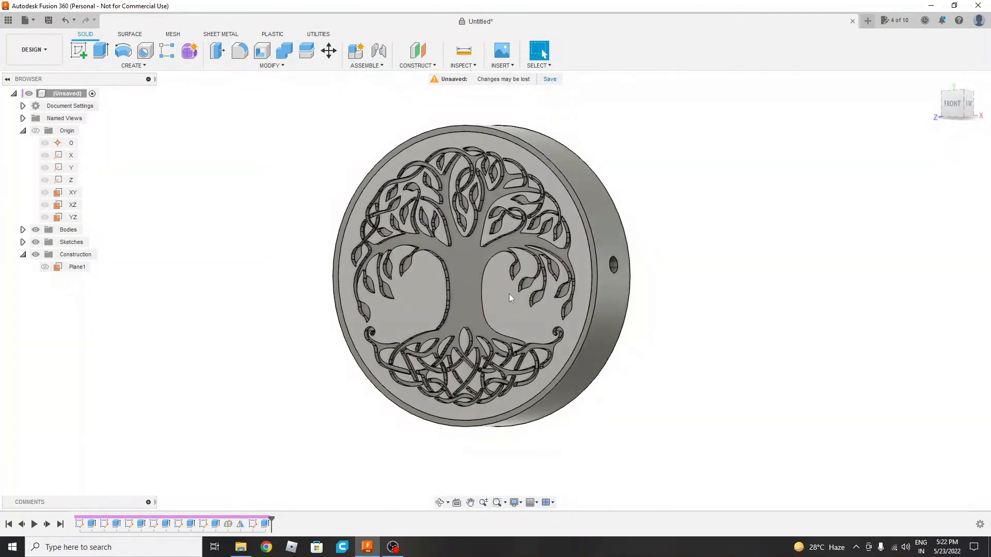
{"action": "middle_click_drag", "start_coordinate": [609, 284], "coordinate": [699, 296], "text": "shift"}
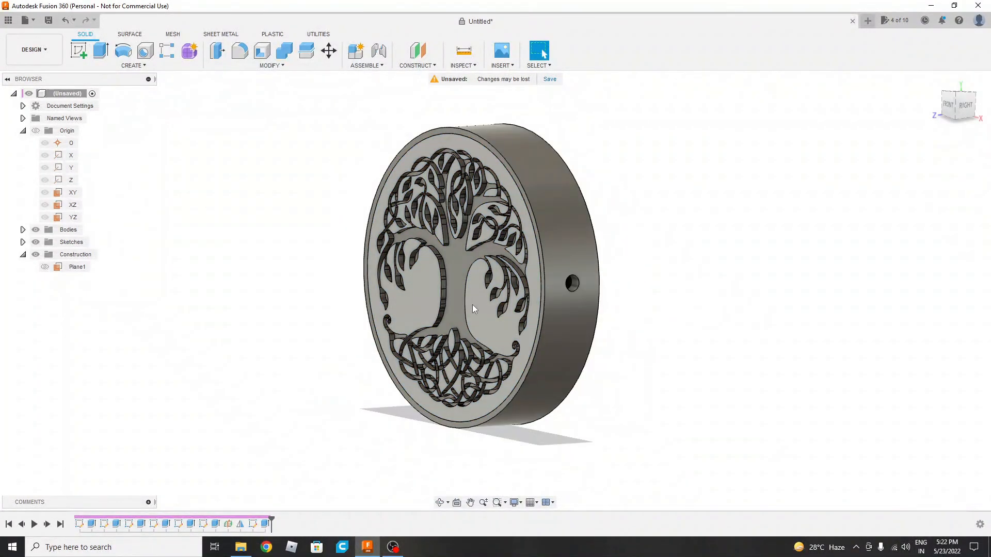
{"action": "left_click", "coordinate": [560, 240]}
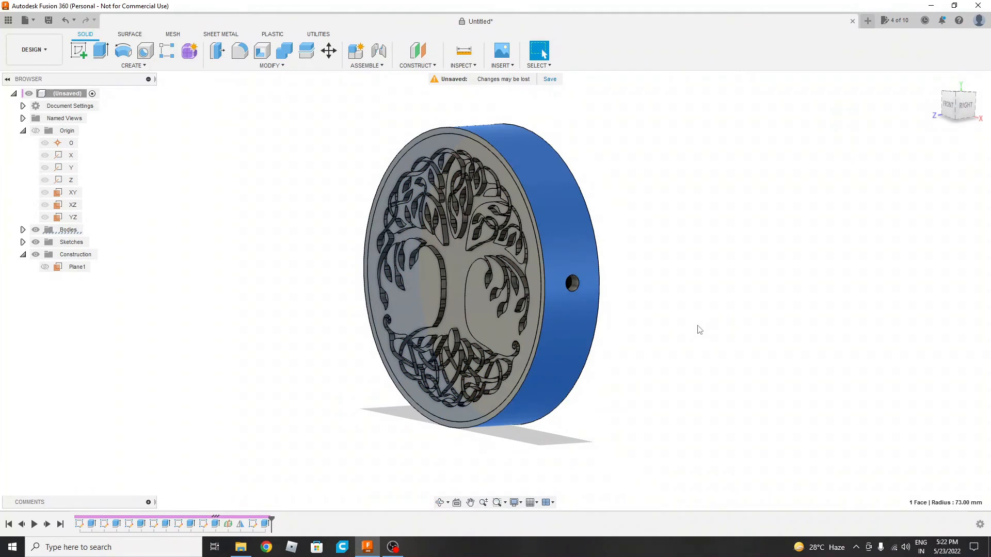
{"action": "left_click", "coordinate": [699, 328]}
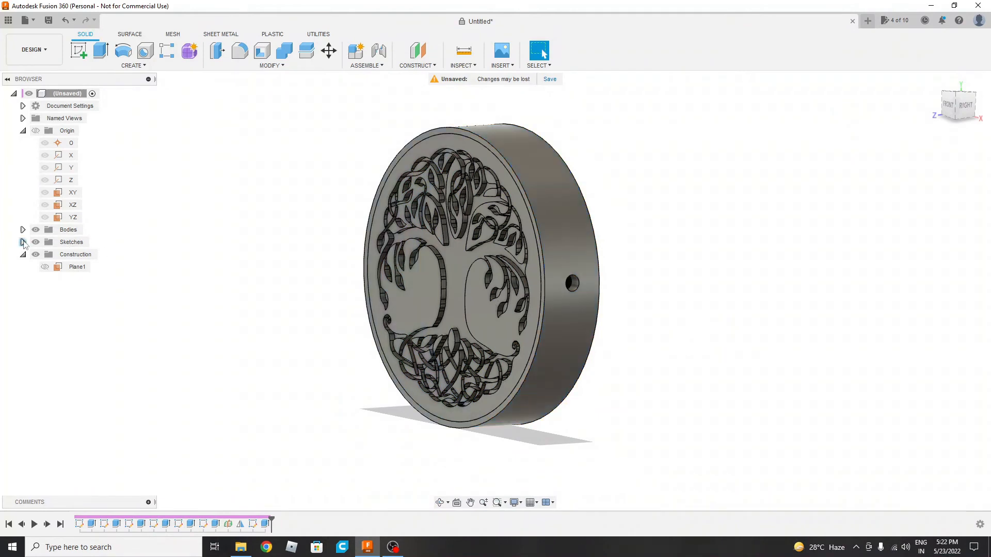
Step: Export the front engraved disc, Body1, as a binary STL mesh named "tree frame" in the video folder
{"action": "left_click", "coordinate": [22, 229]}
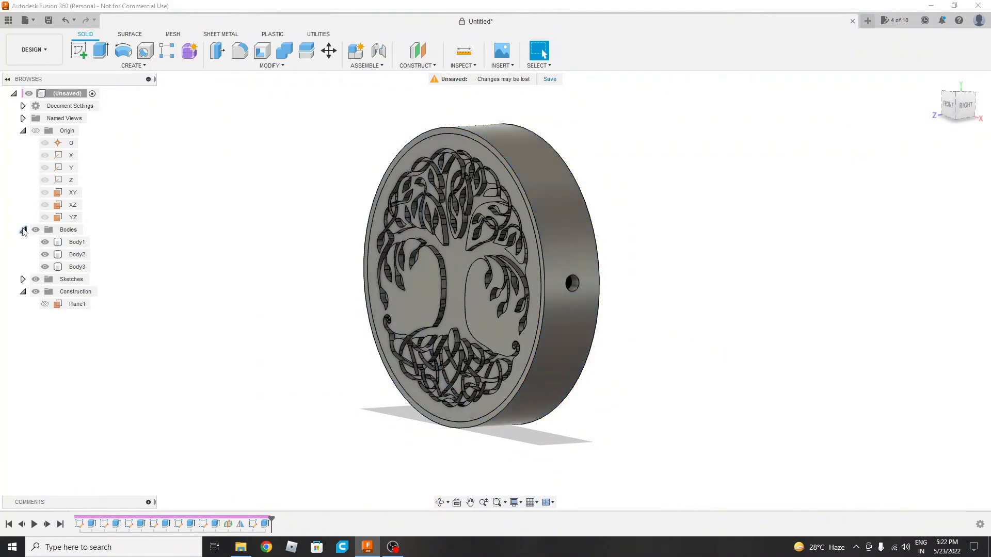
{"action": "left_click", "coordinate": [77, 243]}
{"action": "right_click", "coordinate": [77, 243]}
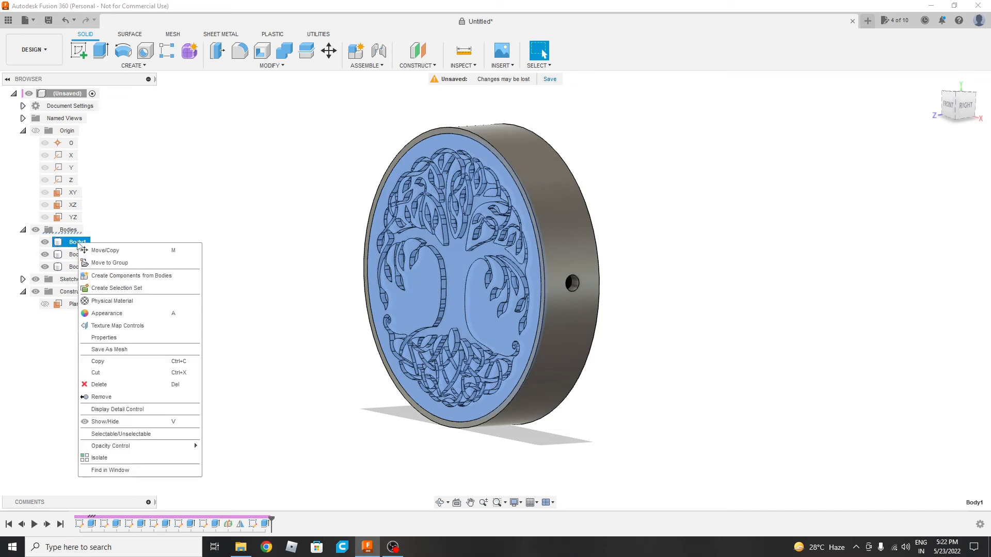
{"action": "left_click", "coordinate": [105, 354]}
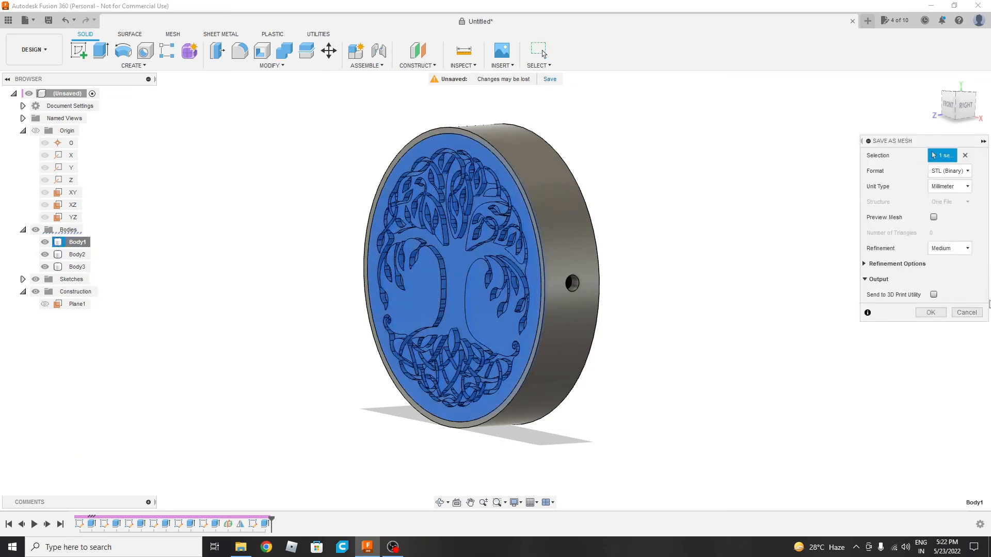
{"action": "left_click", "coordinate": [949, 172]}
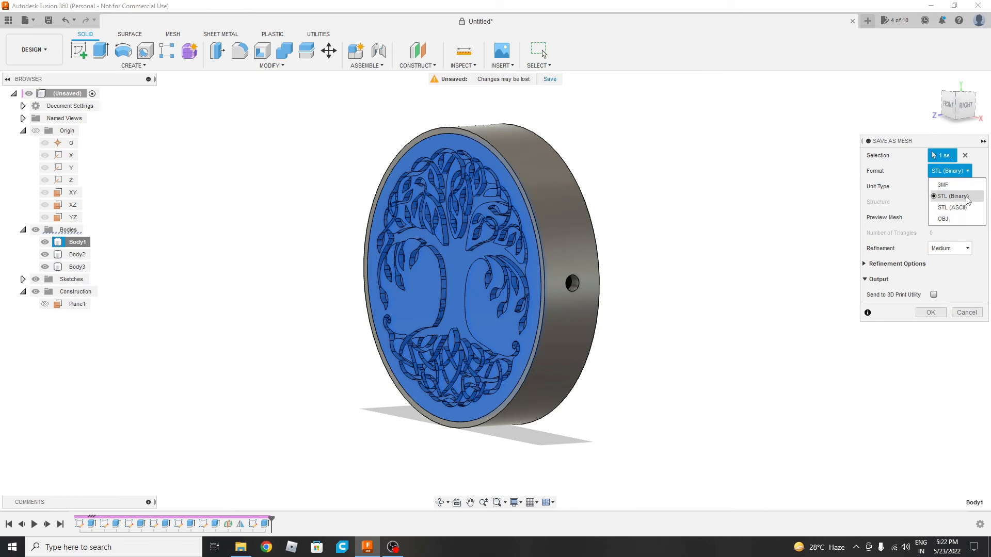
{"action": "left_click", "coordinate": [953, 196]}
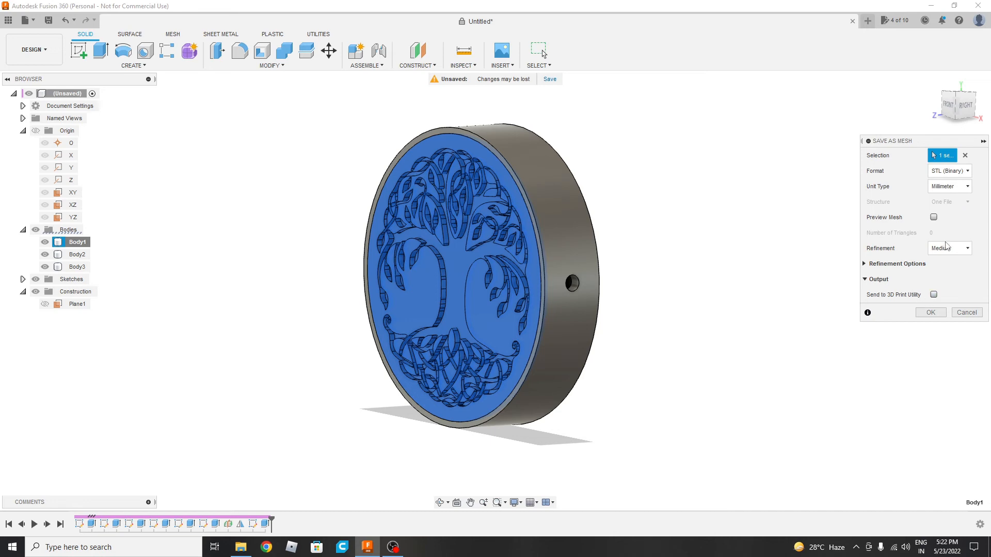
{"action": "left_click", "coordinate": [934, 312]}
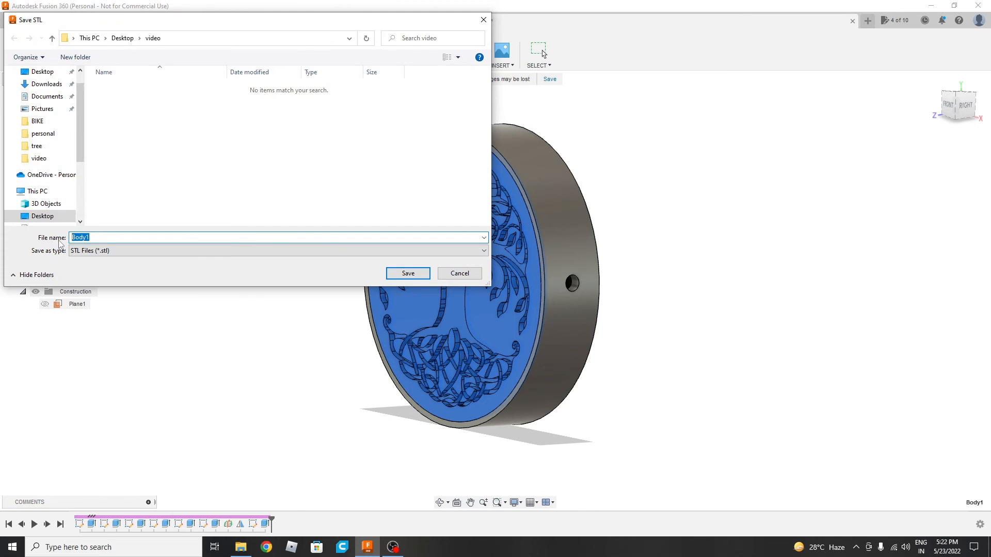
{"action": "type", "text": "tree frame\\"}
{"action": "key", "text": "Return"}
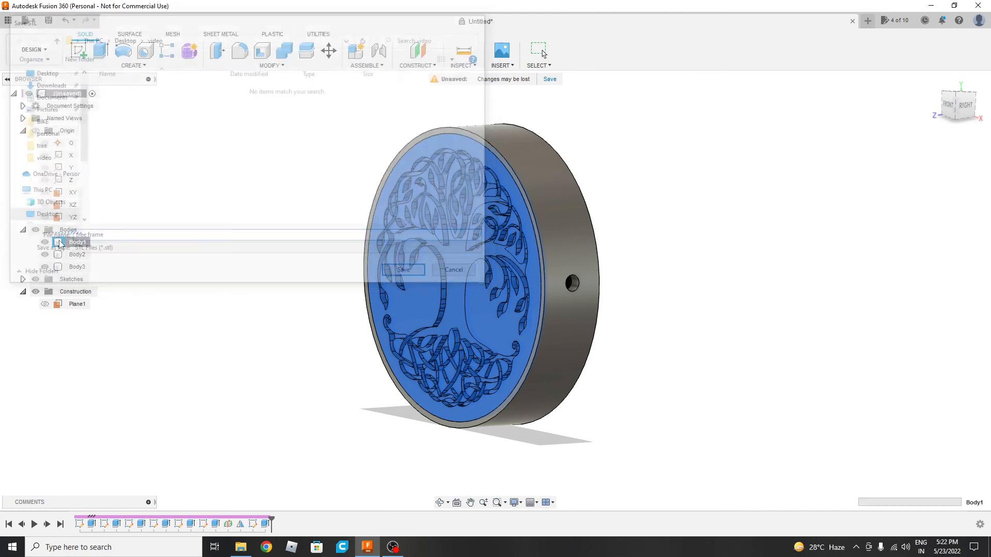
Step: Export the outer ring, Body2, as a binary STL mesh named "base" in the video folder
{"action": "middle_click_drag", "start_coordinate": [305, 243], "coordinate": [264, 204], "text": "shift"}
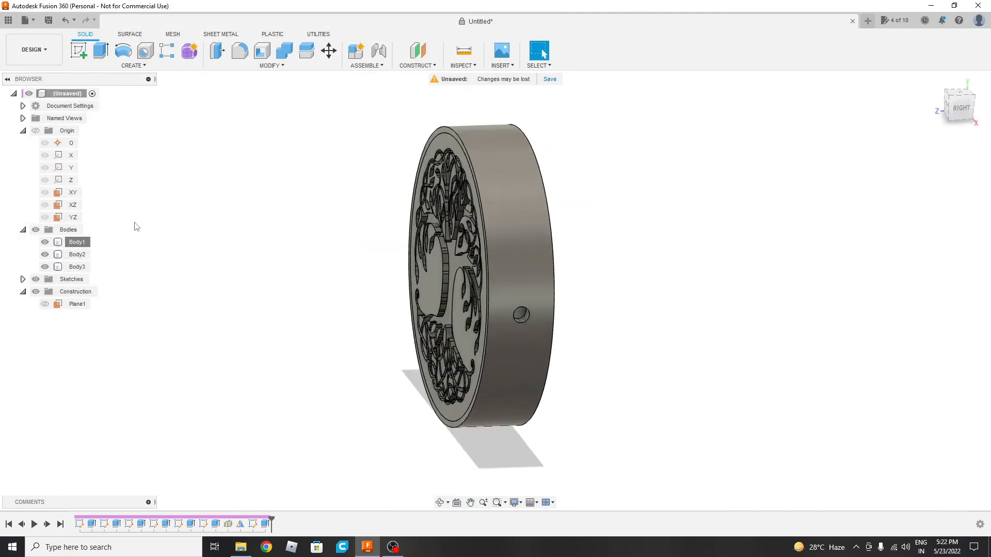
{"action": "left_click", "coordinate": [78, 255]}
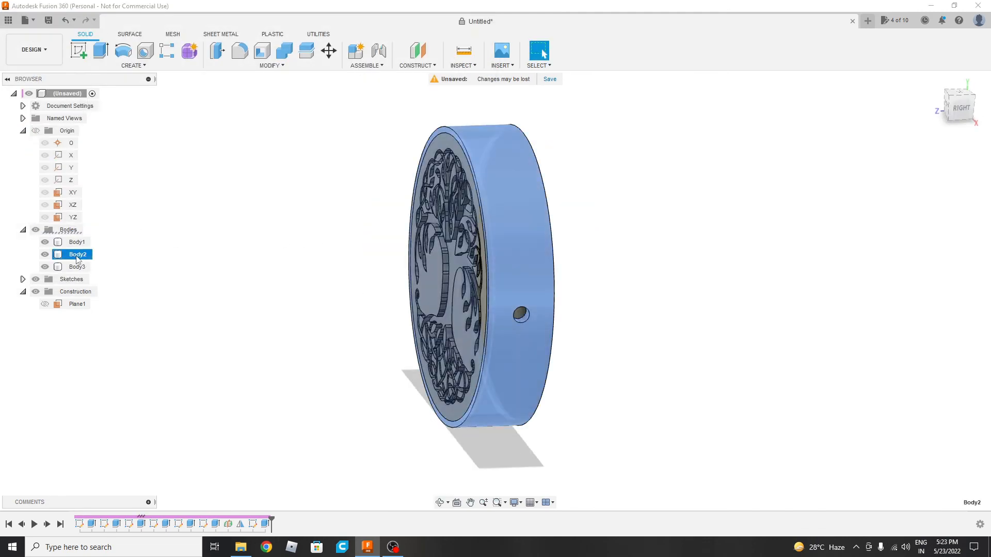
{"action": "right_click", "coordinate": [77, 257]}
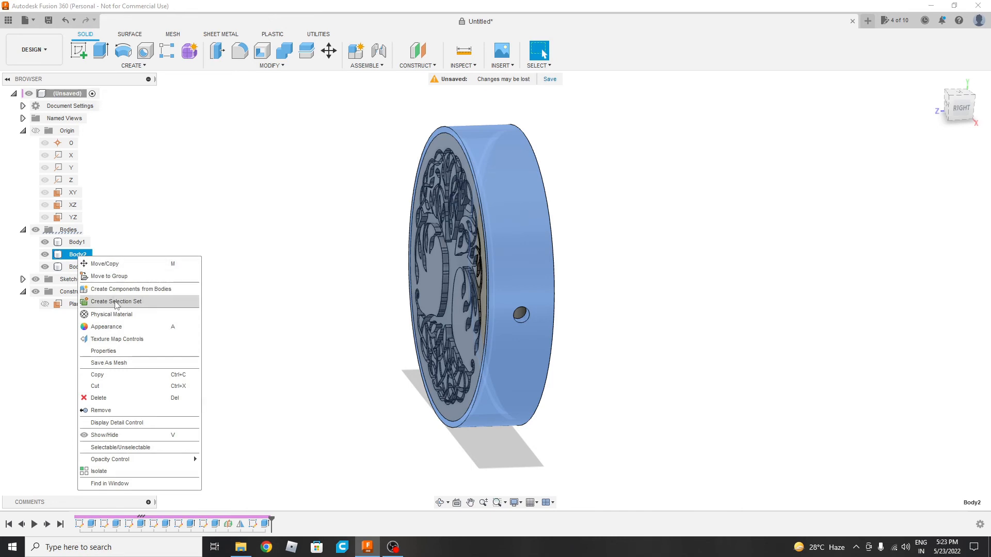
{"action": "left_click", "coordinate": [118, 363]}
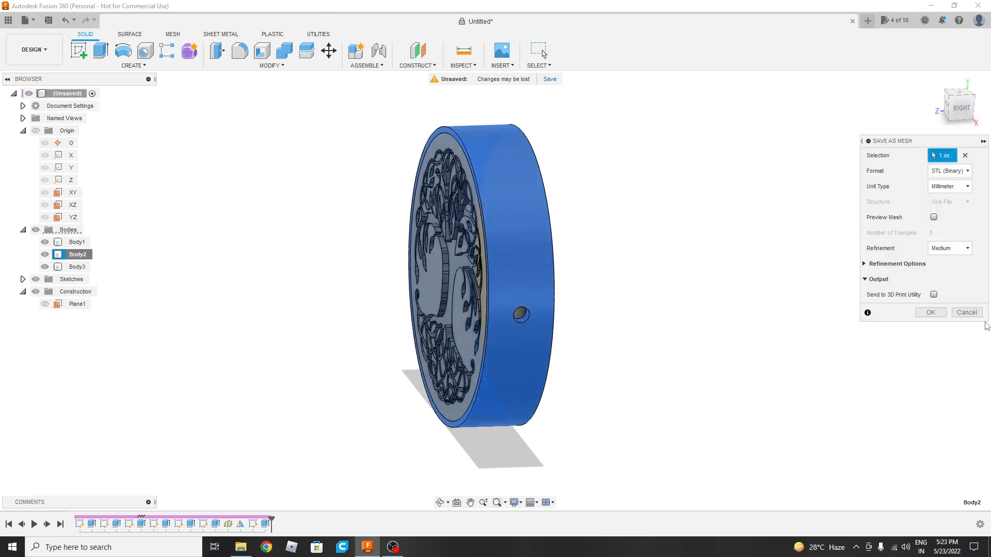
{"action": "left_click", "coordinate": [943, 315]}
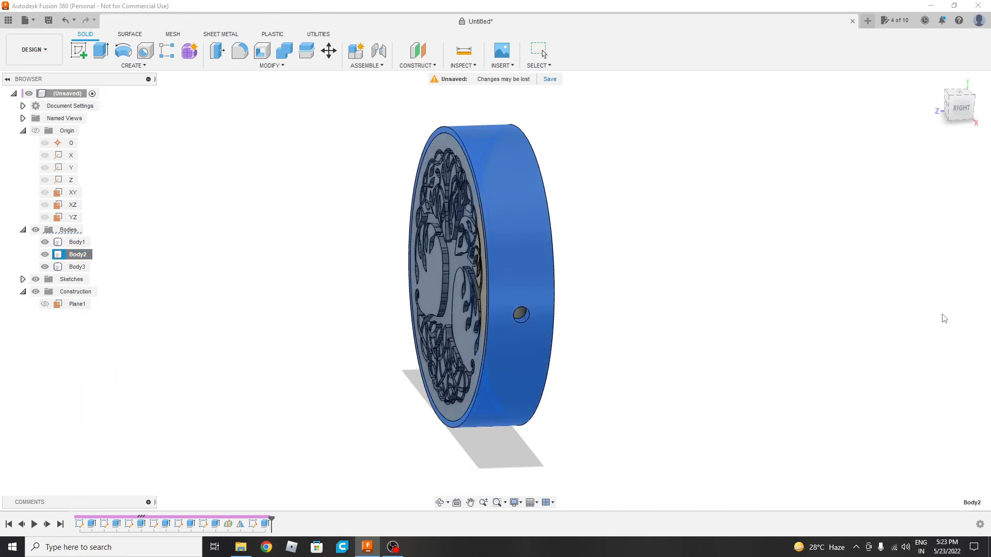
{"action": "type", "text": "base"}
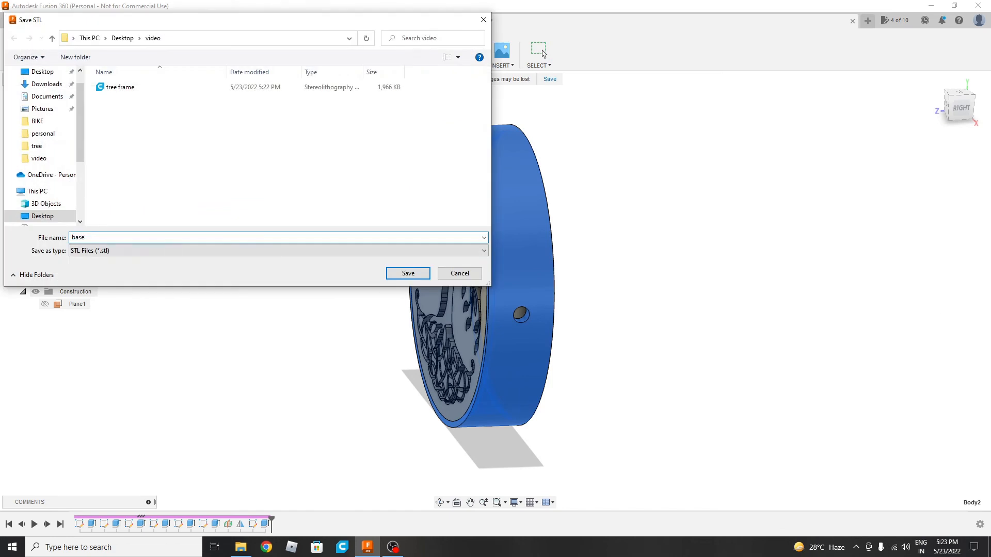
{"action": "key", "text": "Return"}
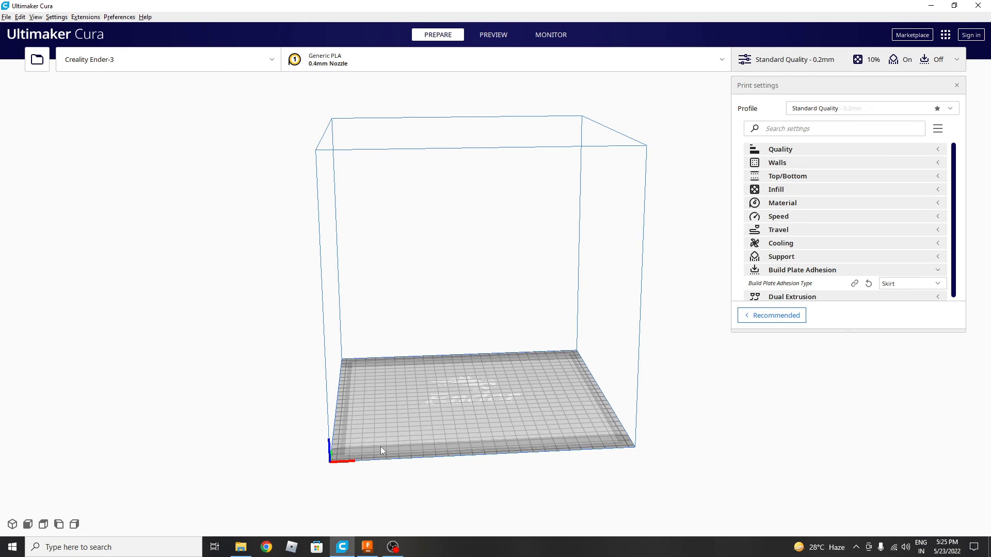
Step: Load the tree frame STL from the video folder onto the Ender-3 build plate in Ultimaker Cura
{"action": "left_click", "coordinate": [241, 547]}
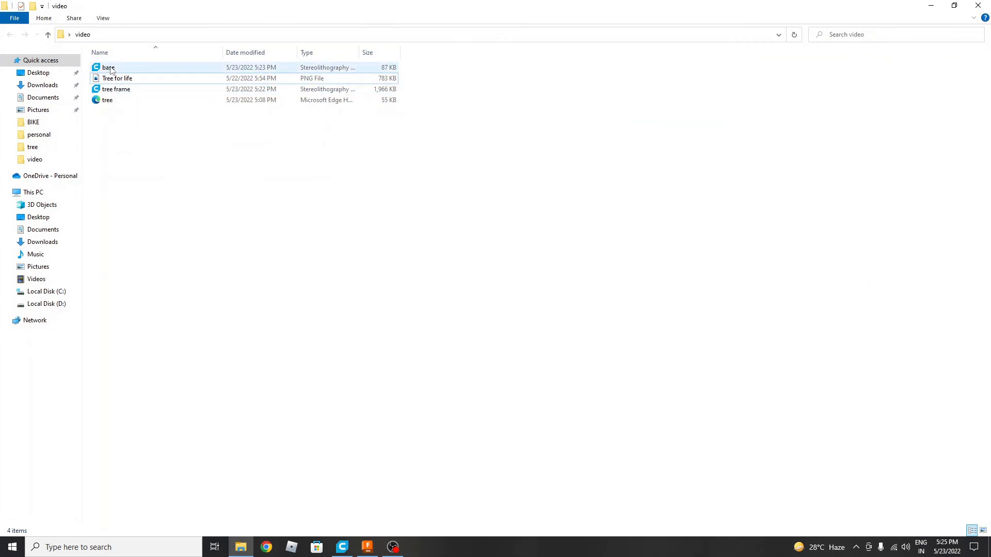
{"action": "left_click_drag", "start_coordinate": [121, 89], "coordinate": [451, 361]}
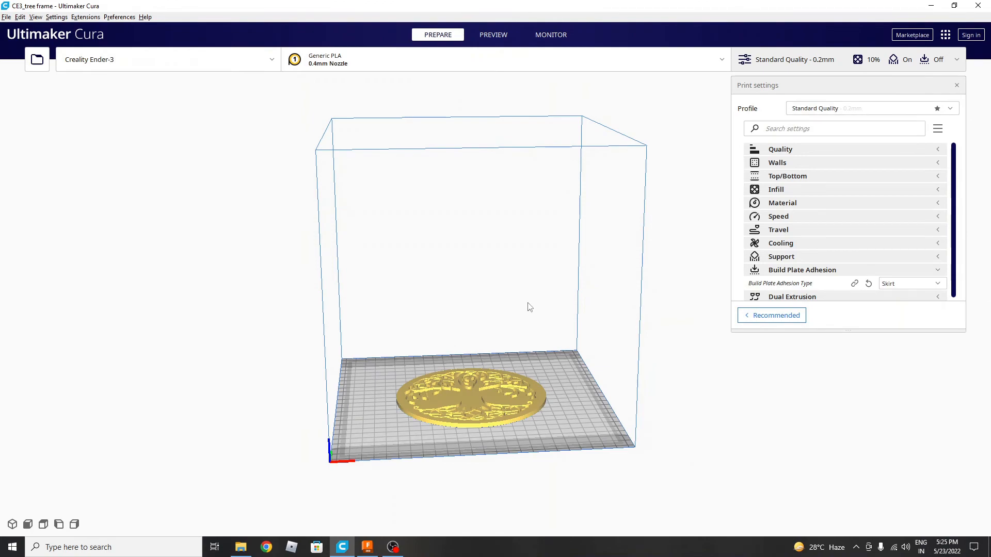
{"action": "right_click_drag", "start_coordinate": [530, 307], "coordinate": [554, 379]}
{"action": "scroll", "coordinate": [509, 370], "scroll_direction": "up", "scroll_amount": 4}
{"action": "scroll", "coordinate": [598, 348], "scroll_direction": "down", "scroll_amount": 3}
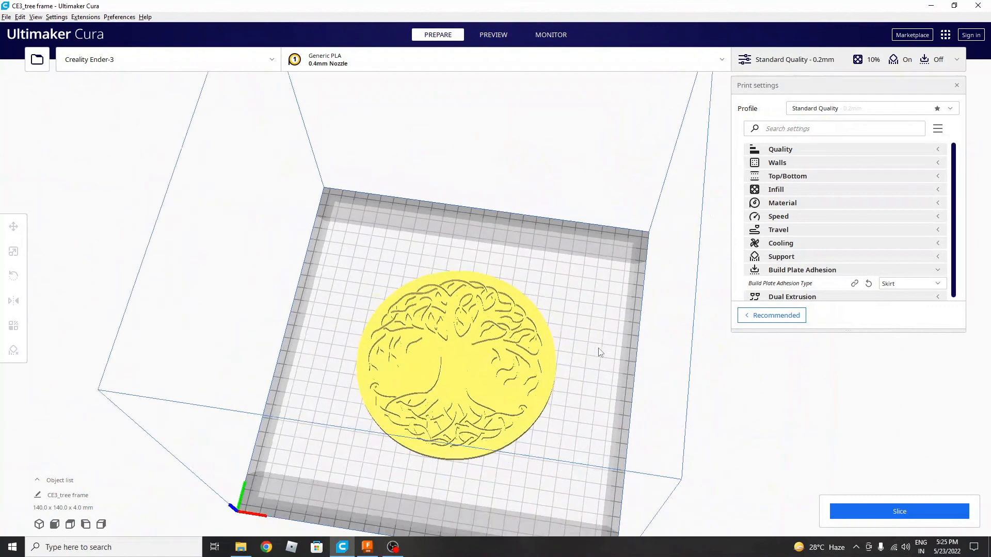
Step: Check the layer height and wall settings and slice the tree frame model
{"action": "left_click", "coordinate": [837, 150]}
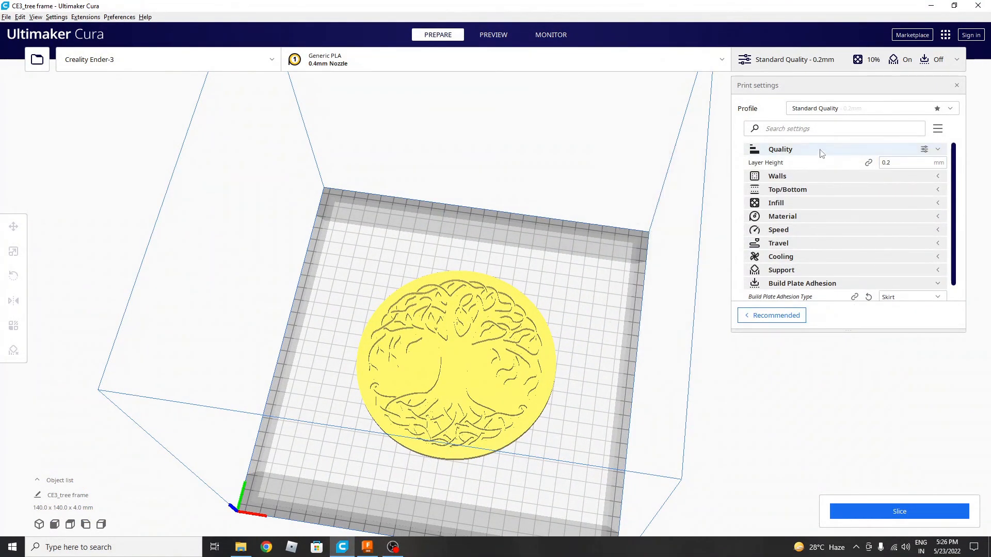
{"action": "left_click", "coordinate": [822, 150]}
{"action": "left_click", "coordinate": [803, 163]}
{"action": "left_click", "coordinate": [801, 163]}
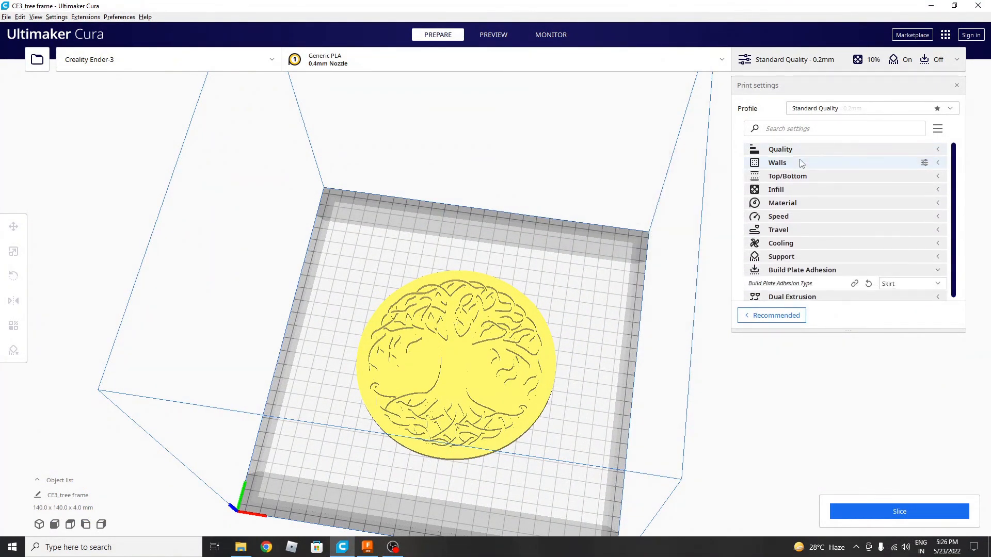
{"action": "left_click", "coordinate": [899, 515]}
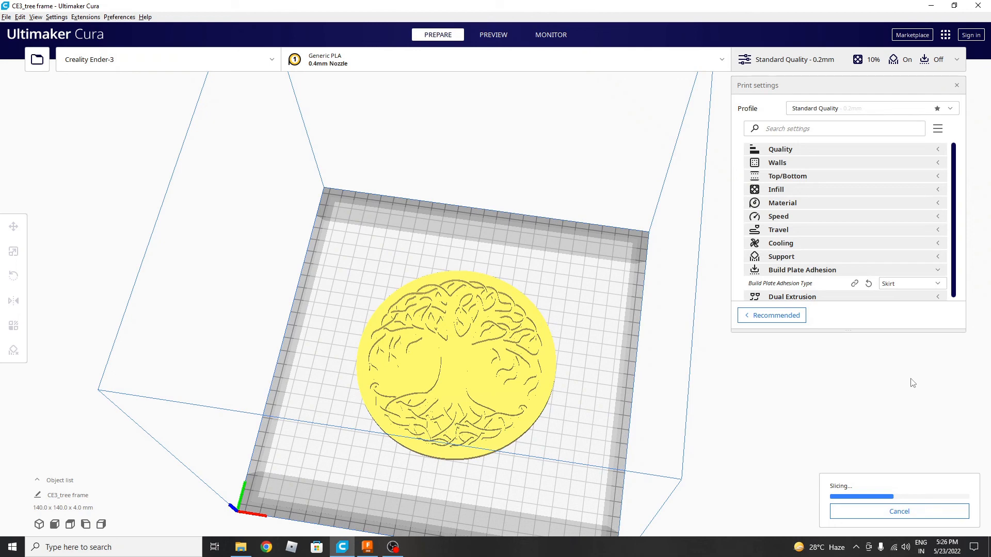
Step: Review the infill density, infill pattern and build plate adhesion type for the tree frame print
{"action": "left_click", "coordinate": [838, 192]}
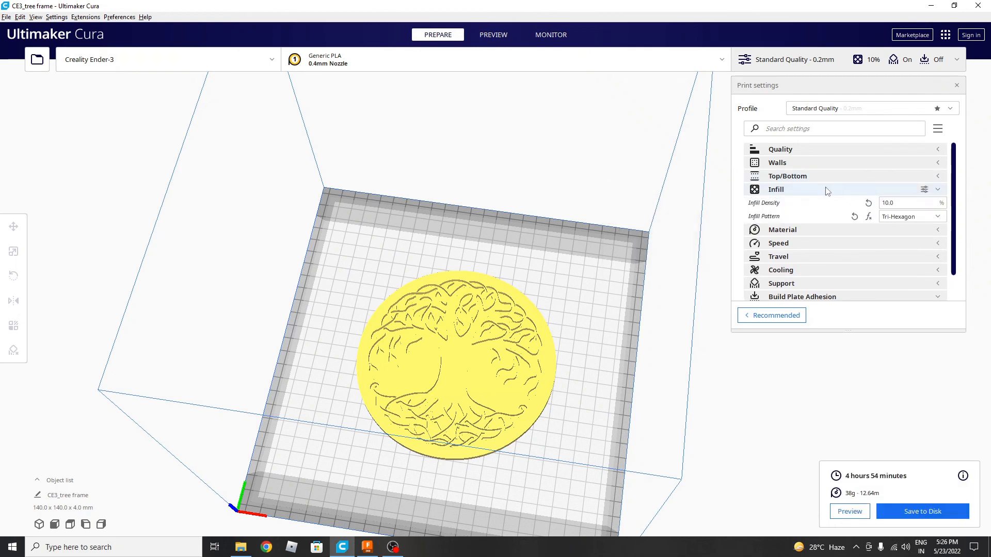
{"action": "left_click", "coordinate": [828, 191]}
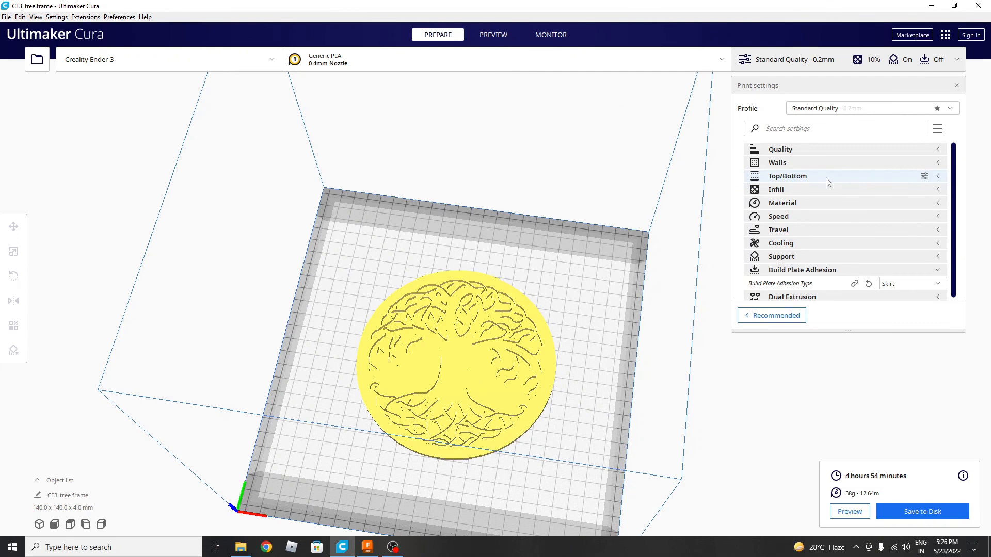
{"action": "left_click", "coordinate": [902, 287]}
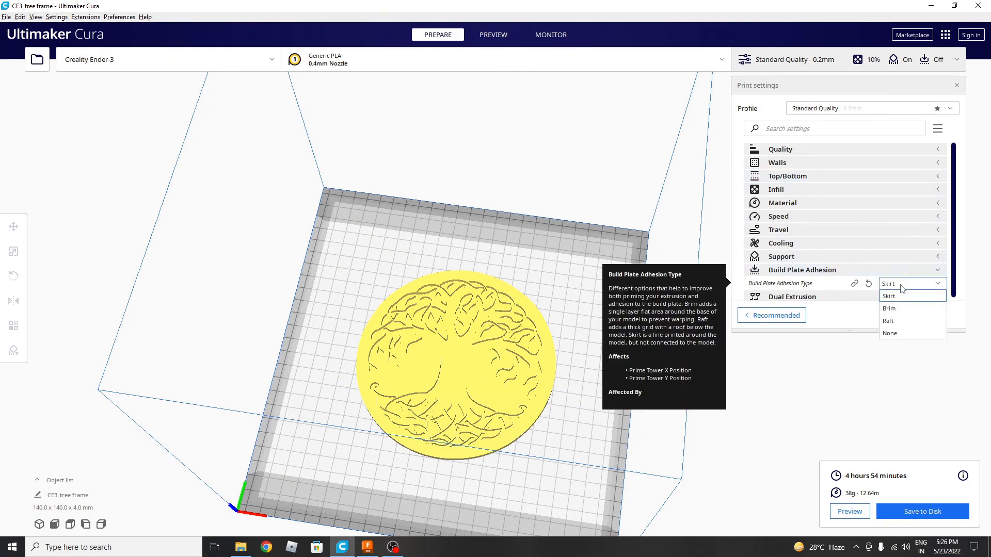
{"action": "left_click", "coordinate": [869, 272]}
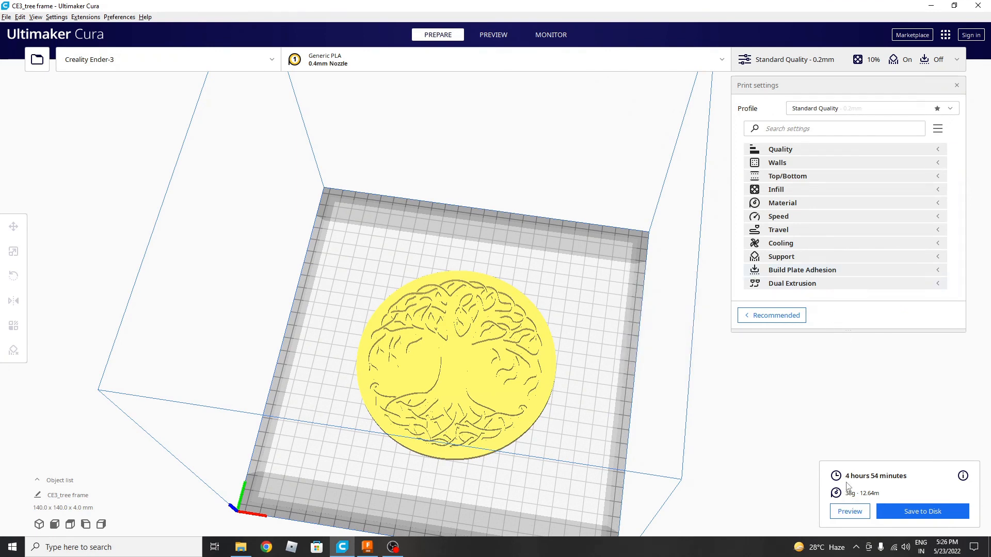
Step: Save the sliced tree frame as a G-code file named "Tree frame" in the video folder
{"action": "left_click", "coordinate": [914, 513]}
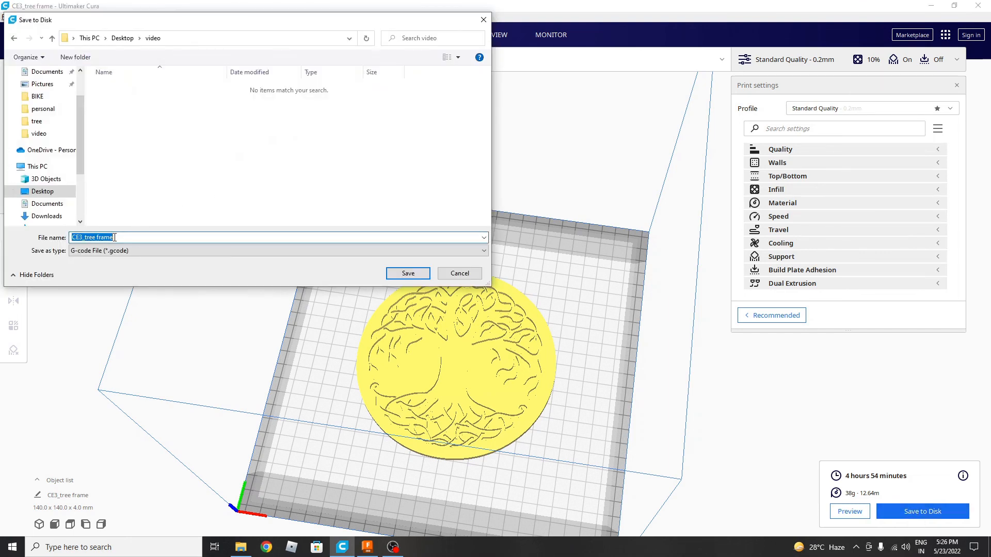
{"action": "left_click", "coordinate": [144, 237]}
{"action": "left_click_drag", "start_coordinate": [122, 237], "coordinate": [14, 234]}
{"action": "type", "text": "Tree "}
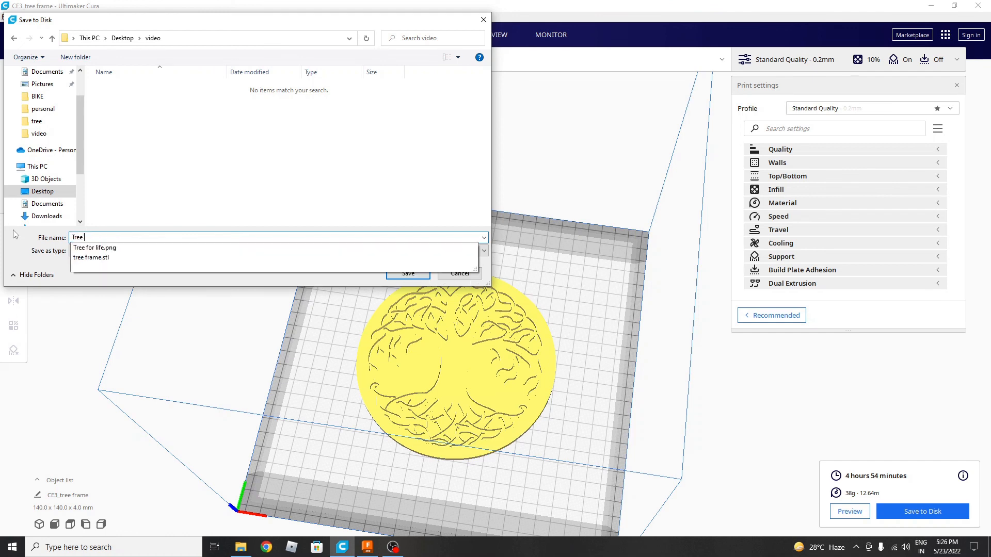
{"action": "type", "text": "fra"}
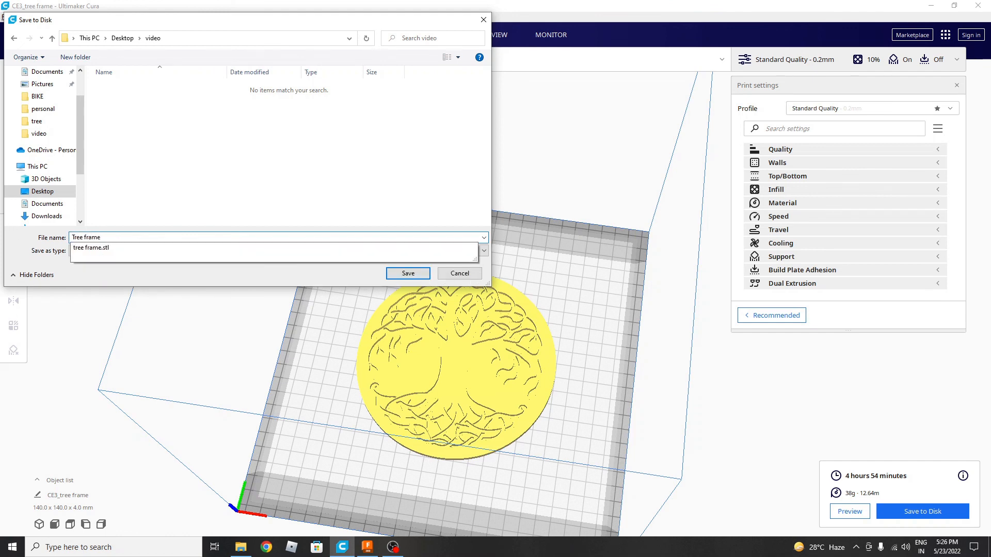
{"action": "type", "text": "me"}
{"action": "left_click", "coordinate": [408, 273]}
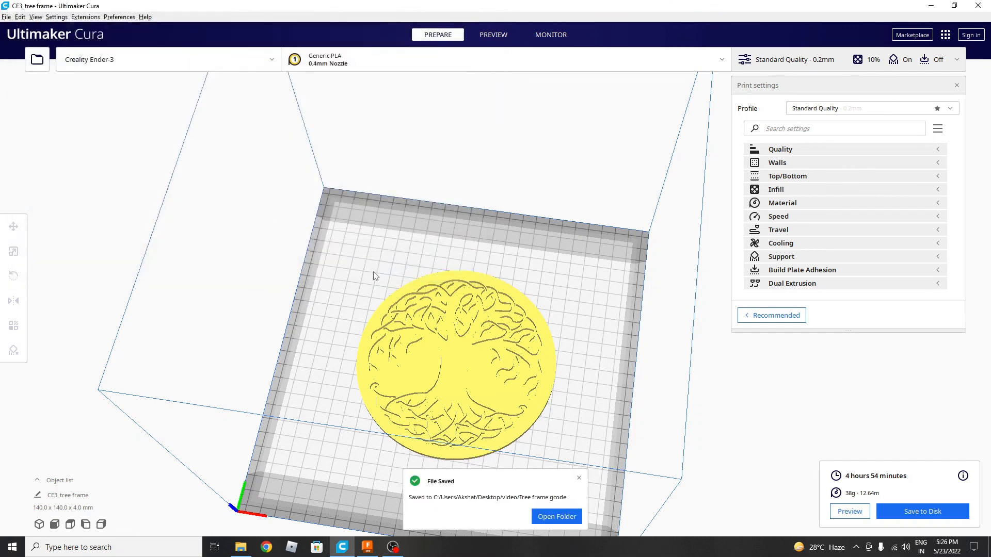
{"action": "left_click", "coordinate": [579, 478]}
Step: Delete the tree frame model from the build plate
{"action": "left_click", "coordinate": [445, 323]}
{"action": "right_click", "coordinate": [432, 301]}
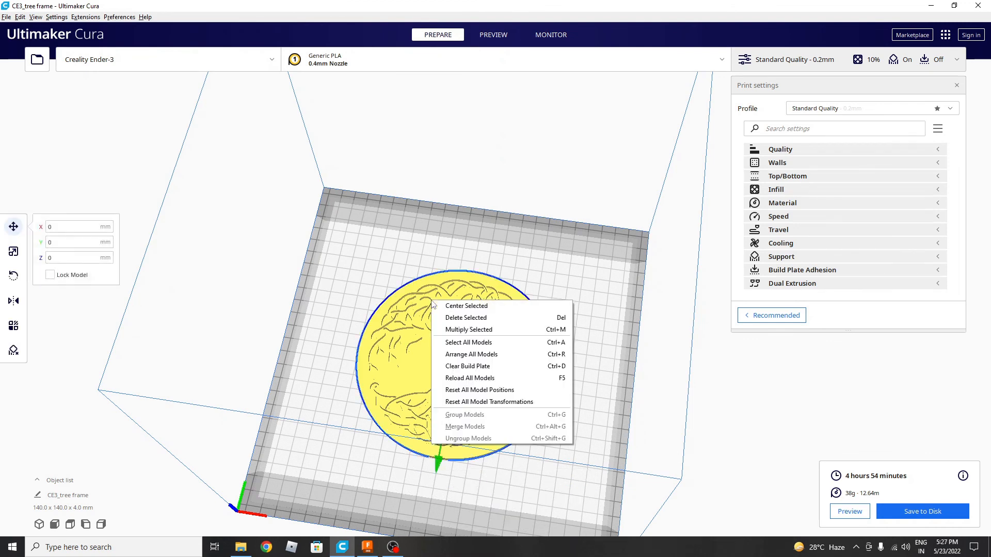
{"action": "left_click", "coordinate": [456, 318]}
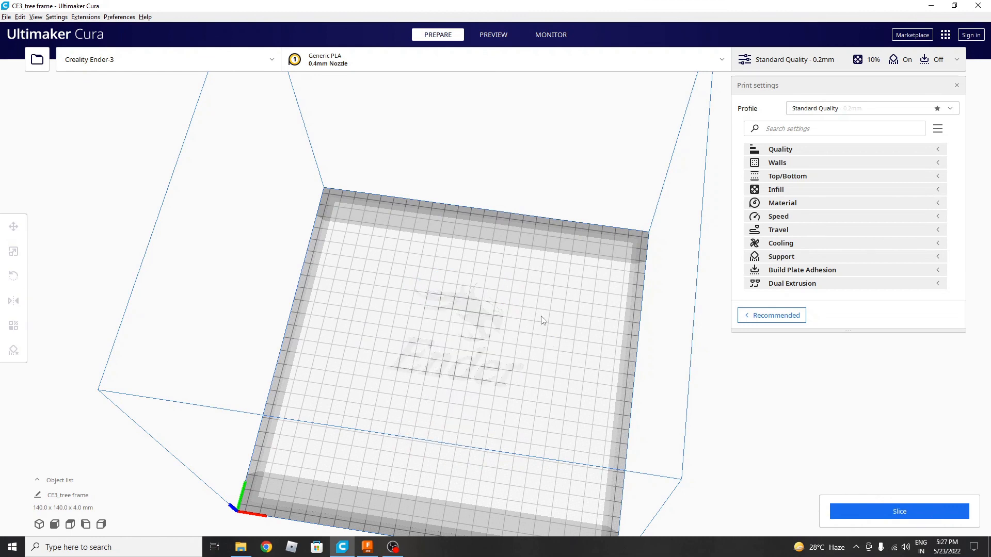
Step: Load the base STL from the video folder onto the build plate and view the ring from below
{"action": "left_click", "coordinate": [240, 547]}
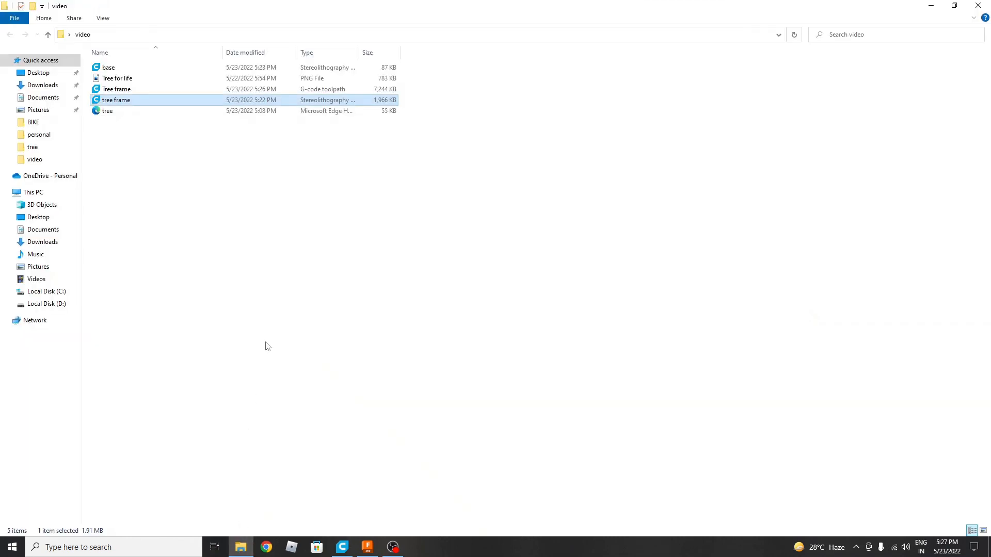
{"action": "left_click", "coordinate": [180, 177]}
{"action": "left_click_drag", "start_coordinate": [106, 70], "coordinate": [573, 387]}
{"action": "right_click_drag", "start_coordinate": [583, 281], "coordinate": [549, 188]}
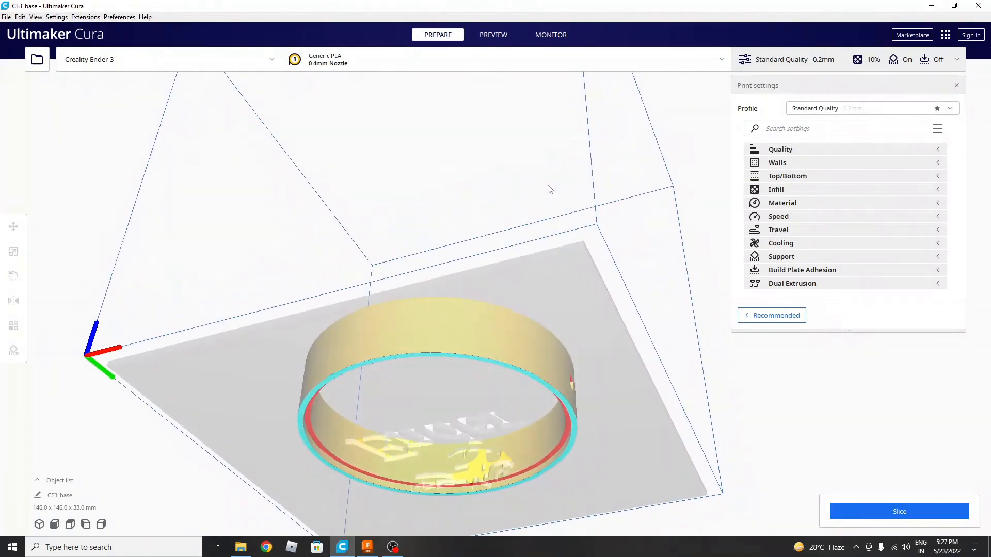
Step: Check the infill and support settings and slice the base ring
{"action": "left_click", "coordinate": [810, 189]}
{"action": "left_click", "coordinate": [810, 190]}
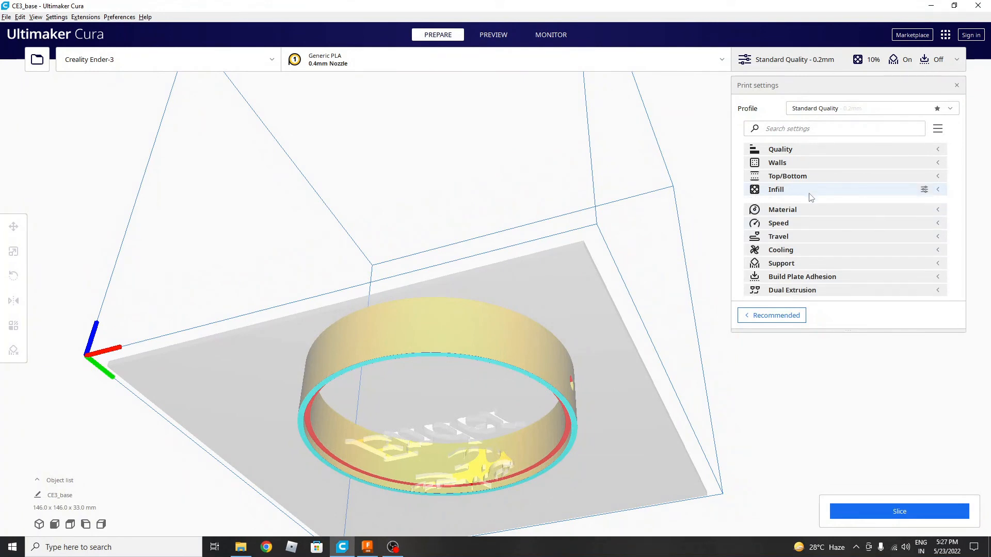
{"action": "left_click", "coordinate": [924, 256]}
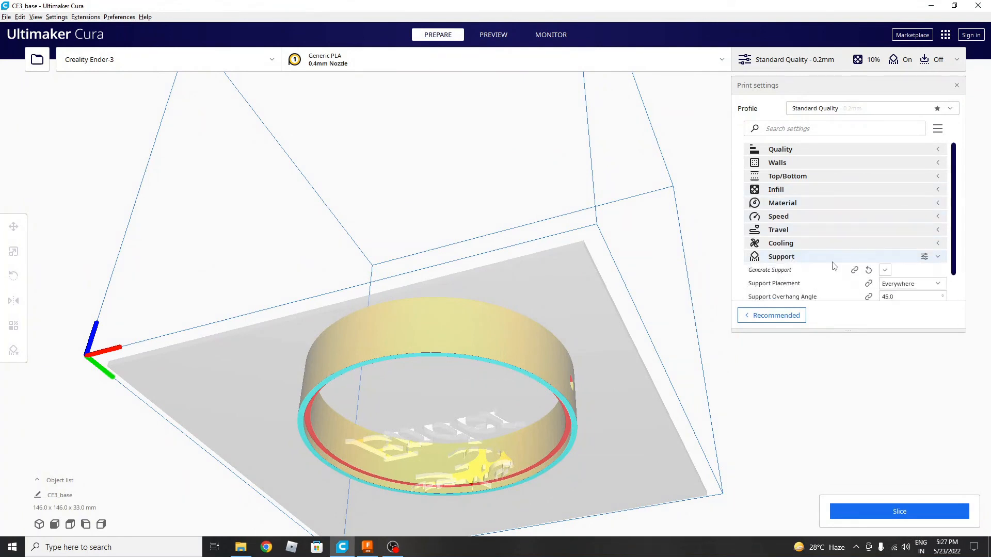
{"action": "left_click_drag", "start_coordinate": [954, 222], "coordinate": [966, 196]}
{"action": "left_click", "coordinate": [863, 509]}
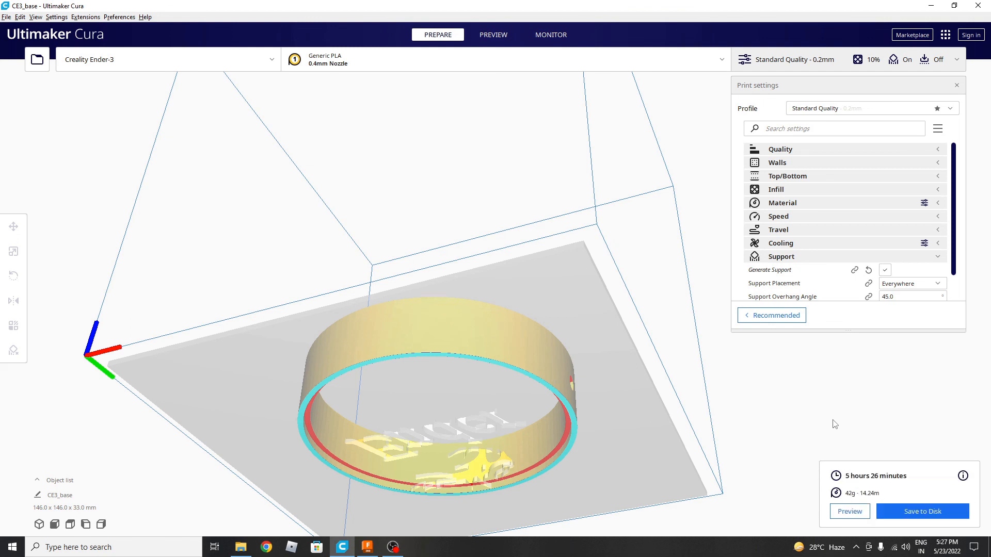
Step: Save the sliced ring as a G-code file named "base" in the video folder
{"action": "left_click", "coordinate": [922, 512]}
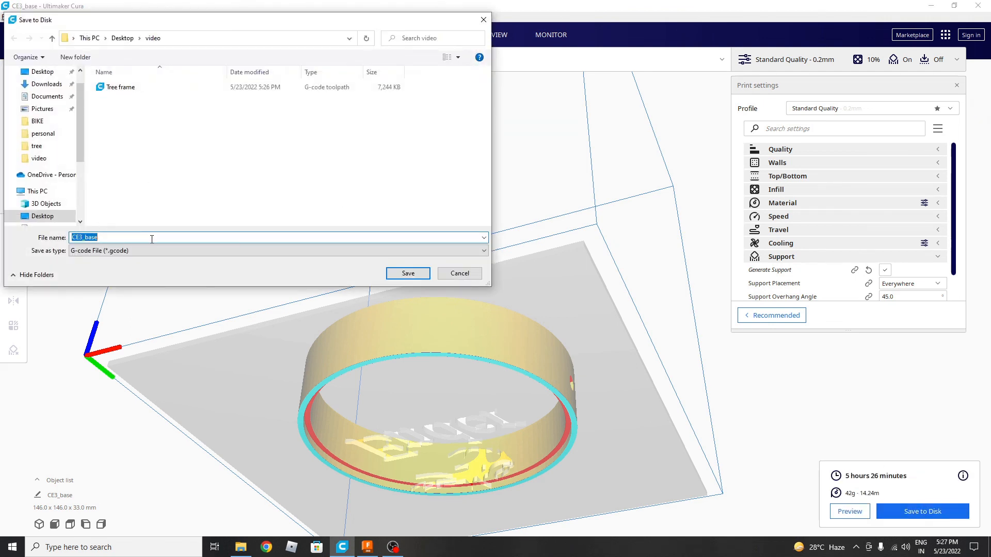
{"action": "type", "text": "ba"}
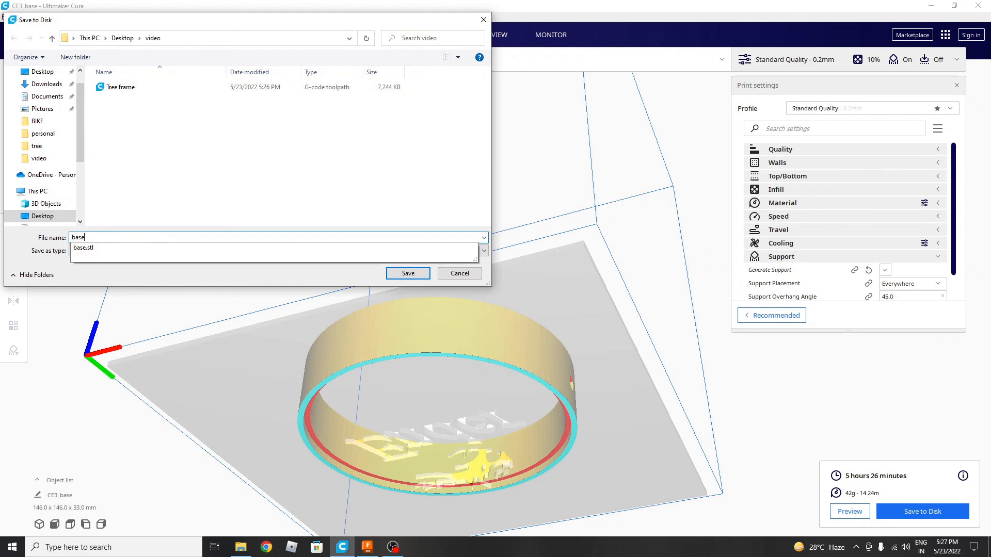
{"action": "left_click", "coordinate": [420, 277]}
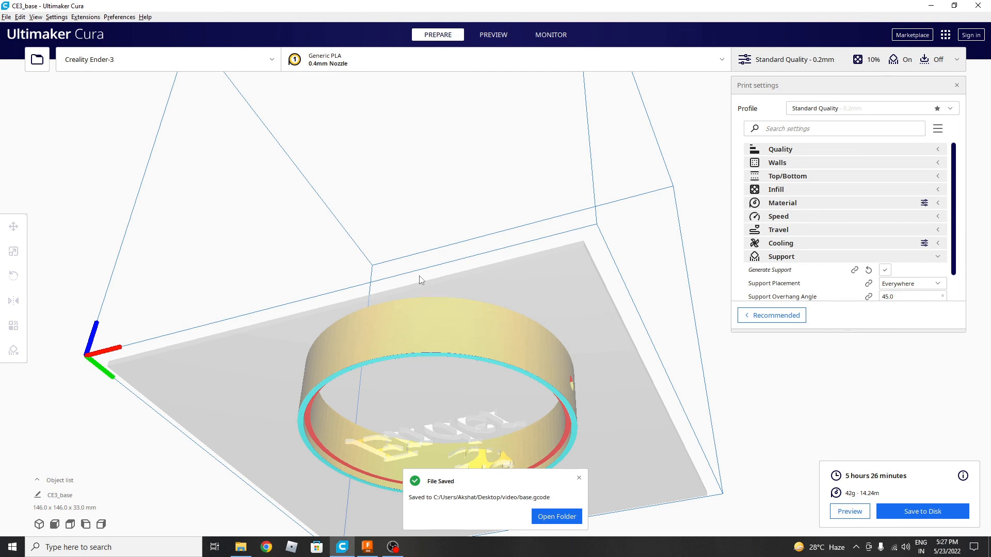